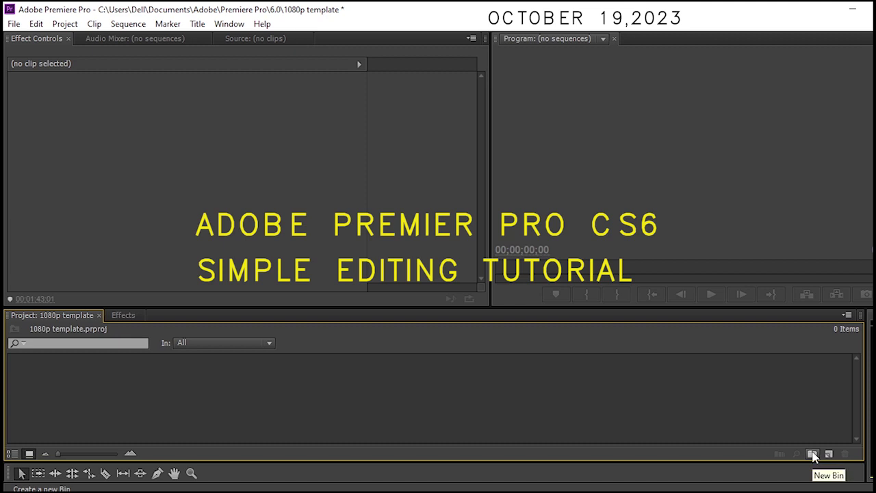
Step: Create a new bin named switchgear in the project
click(813, 454)
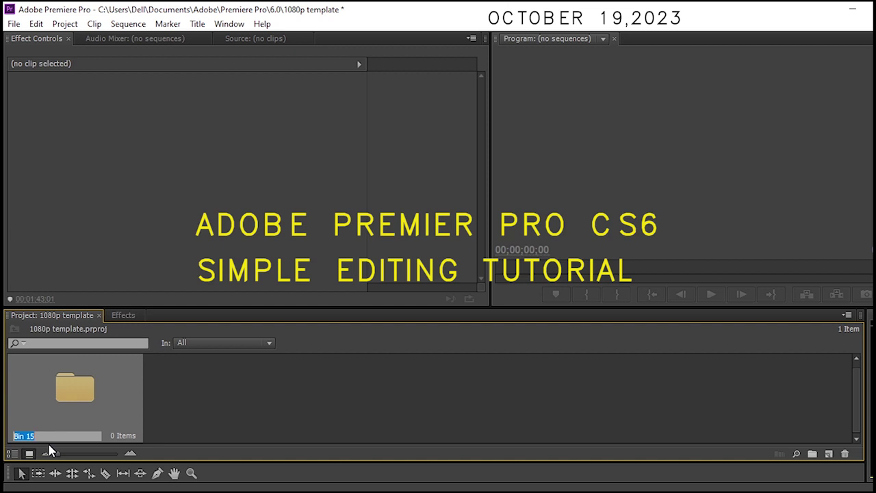
text(switchgear)
click(241, 411)
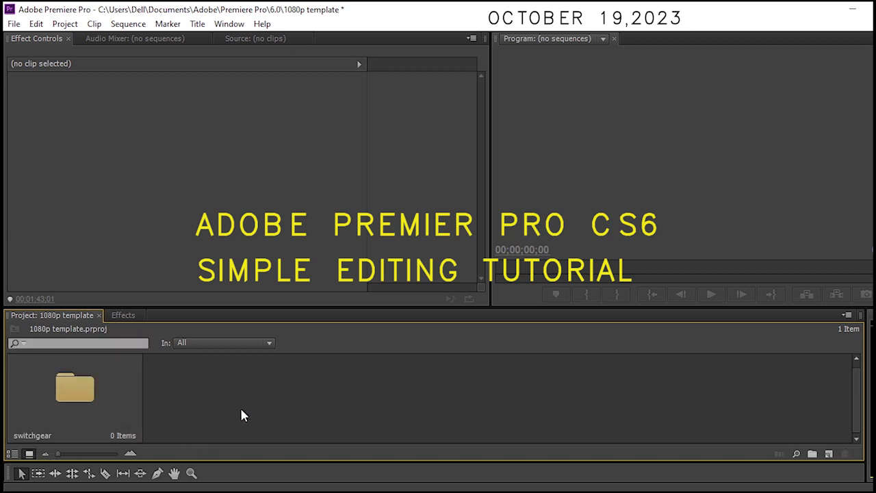
Step: Open the switchgear bin and create a sequence in it named hyundai switchgear with the ARRI 1080p 25 preset
double_click(73, 410)
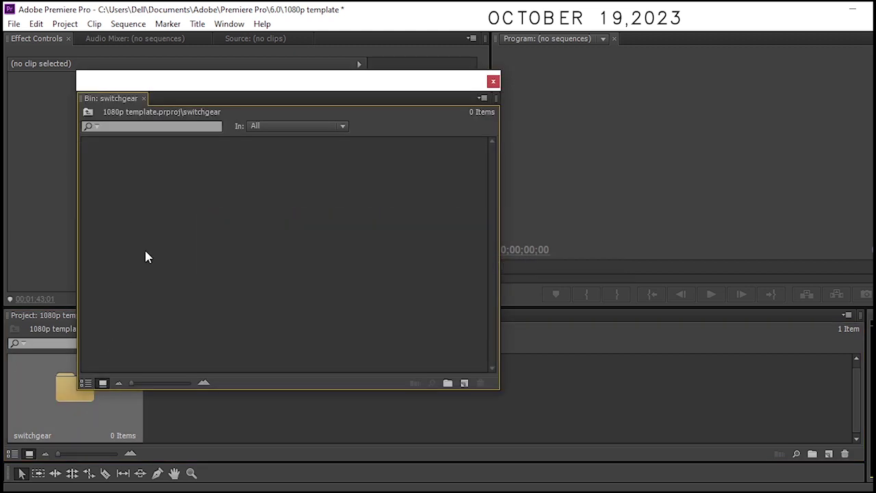
click(465, 384)
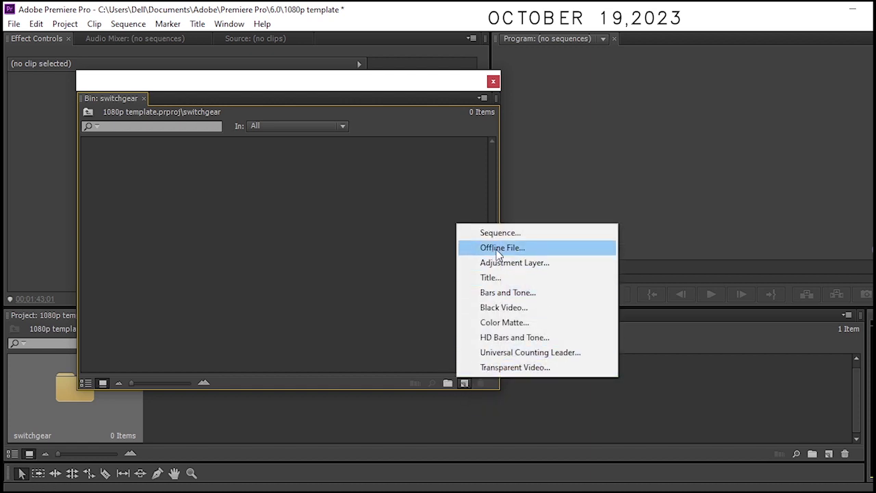
click(513, 233)
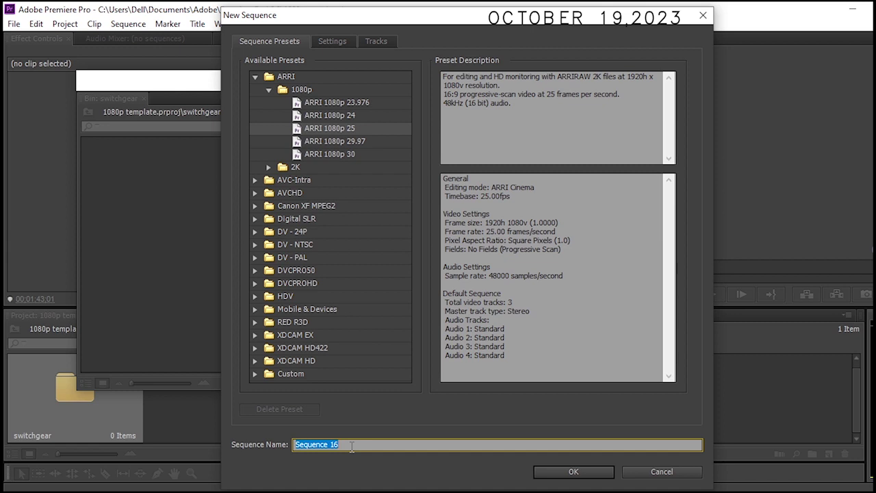
text(hyundai switchgear)
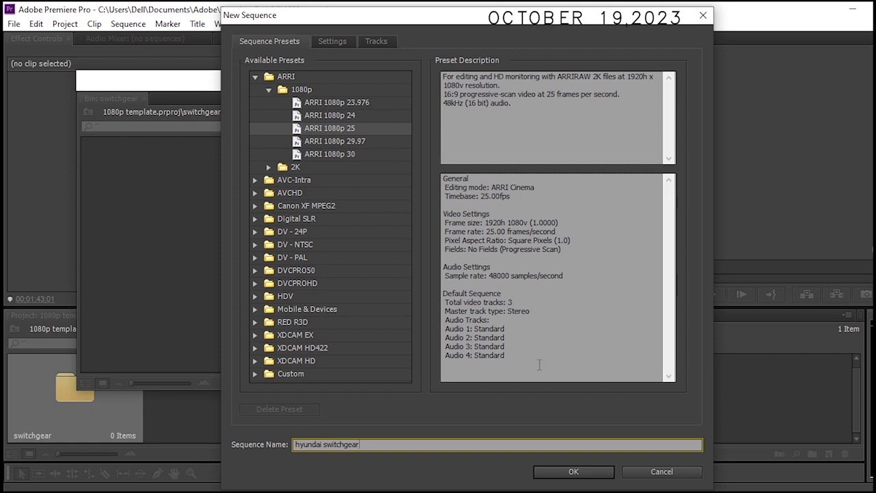
click(573, 472)
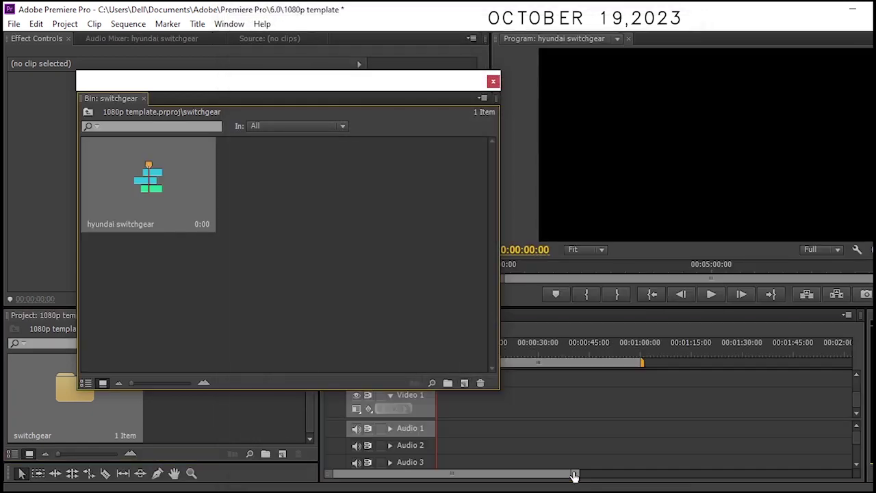
click(273, 201)
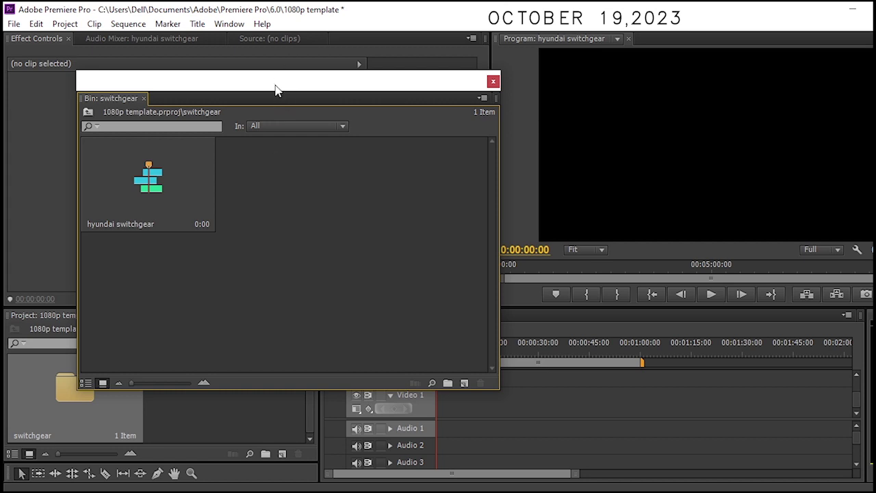
Step: Import the new intro video from the Videos folder into the switchgear bin
drag(286, 86, 236, 70)
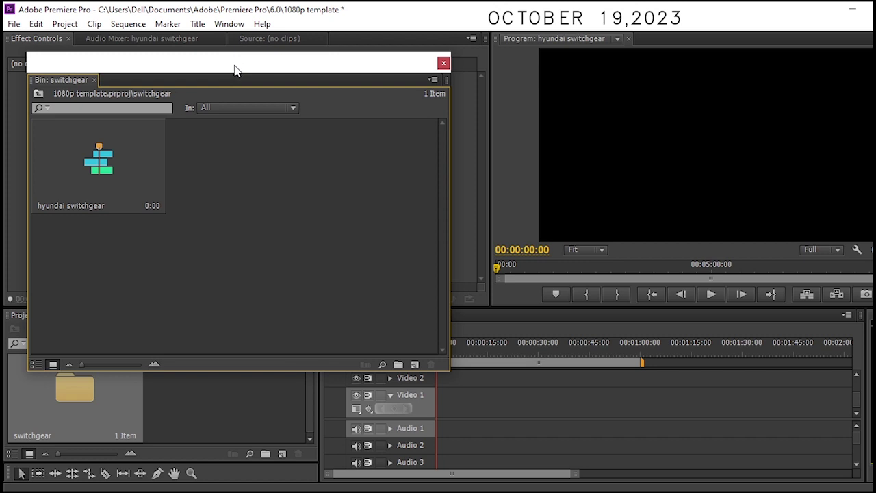
double_click(248, 200)
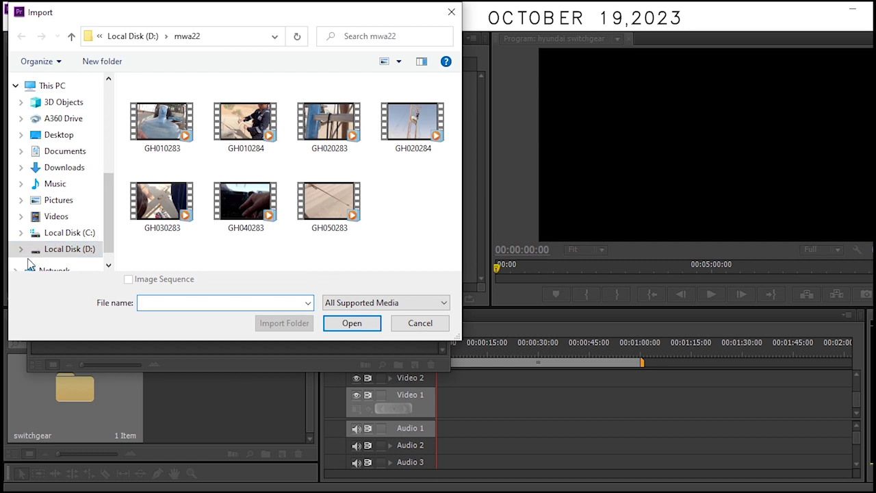
click(57, 217)
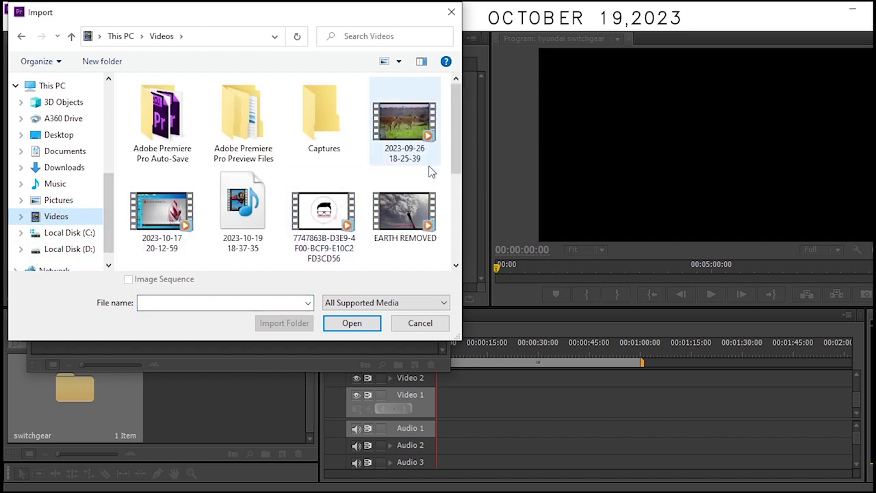
drag(454, 144, 458, 209)
click(327, 181)
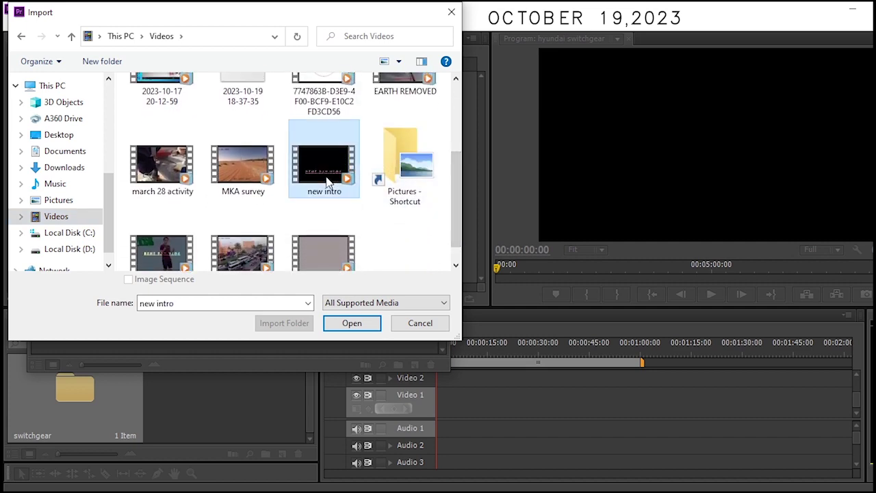
click(342, 324)
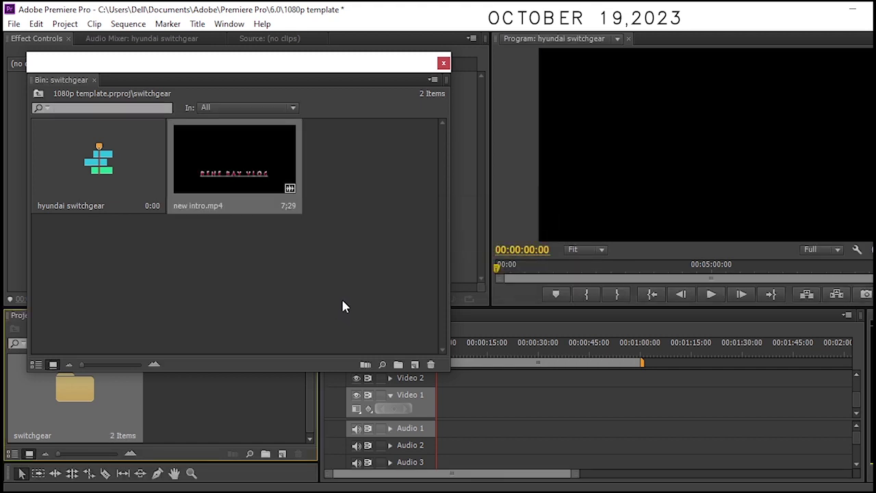
Step: Import the IMG_9575~video clip from Local Disk (D:) into the switchgear bin
double_click(348, 258)
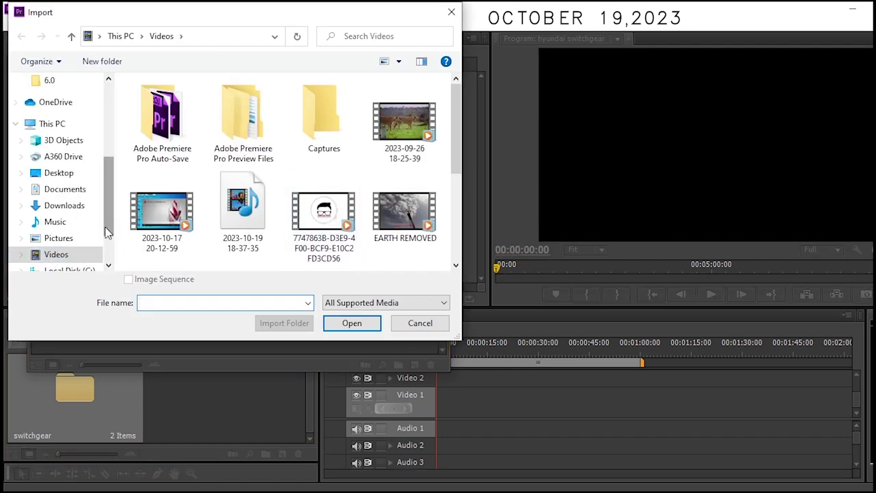
drag(111, 227, 112, 266)
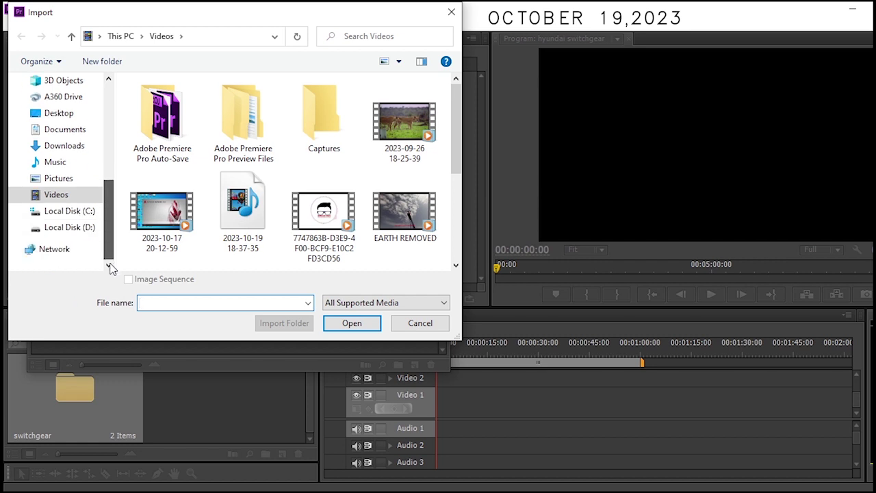
click(86, 228)
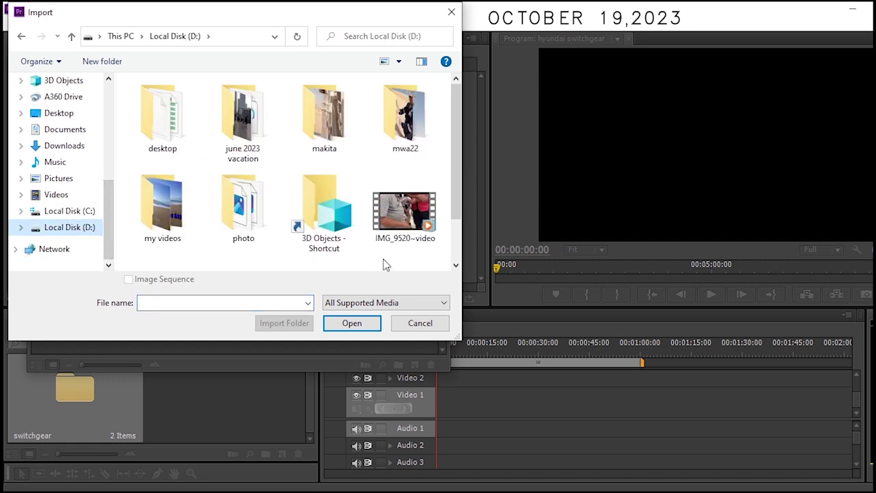
drag(456, 195, 454, 247)
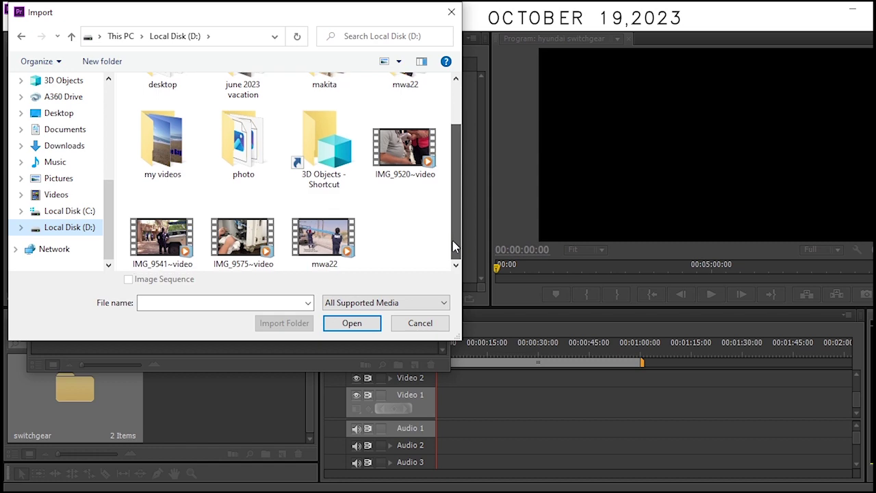
click(238, 252)
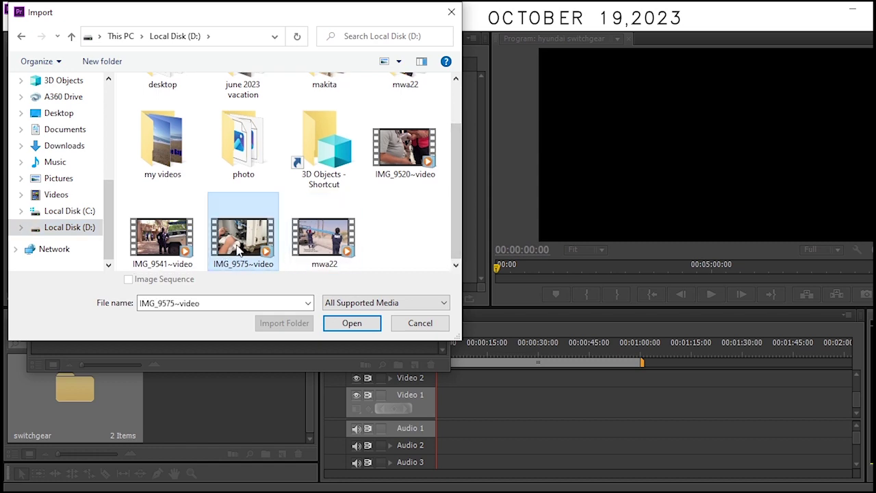
click(352, 323)
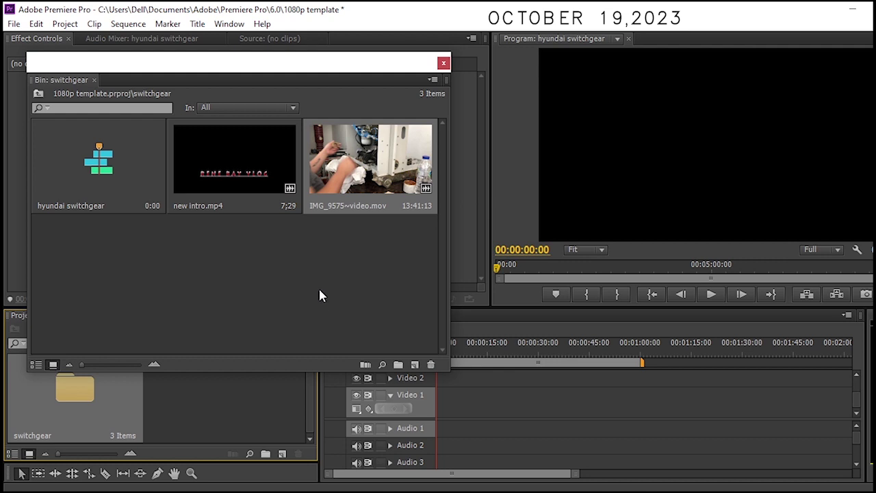
Step: Create a new title named date in the switchgear bin, keeping the 1920 x 1080, 25 fps settings
click(415, 365)
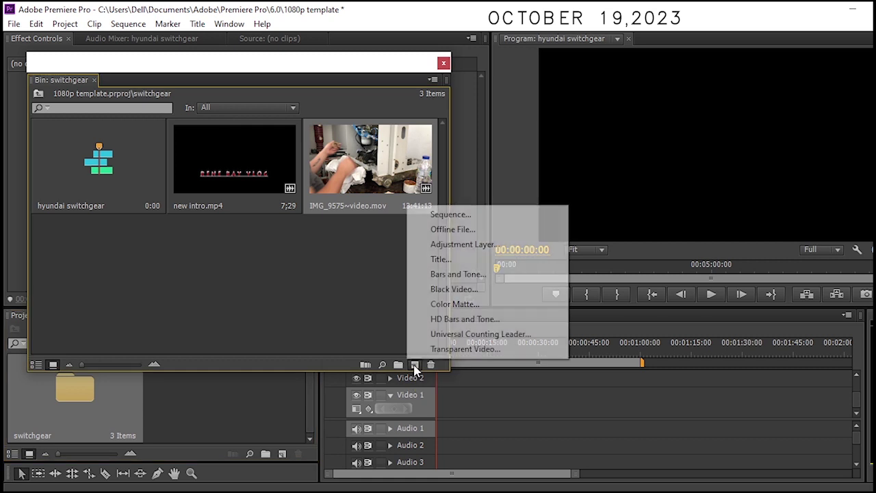
click(447, 259)
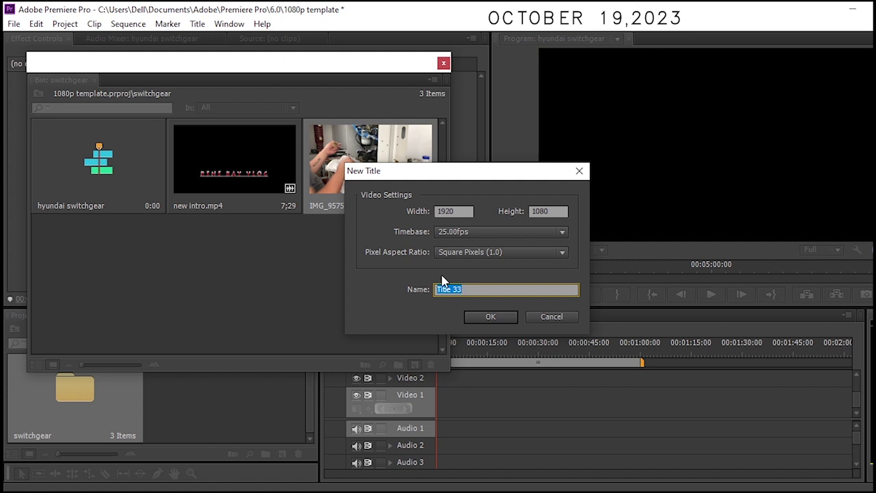
text(date)
click(504, 316)
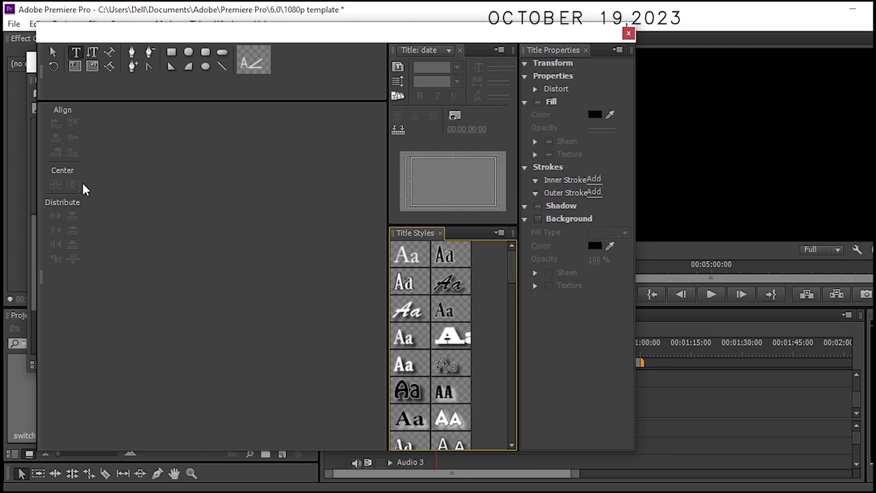
Step: Add the text OCTOBER 17,2023 to the title and widen the title canvas area
click(417, 168)
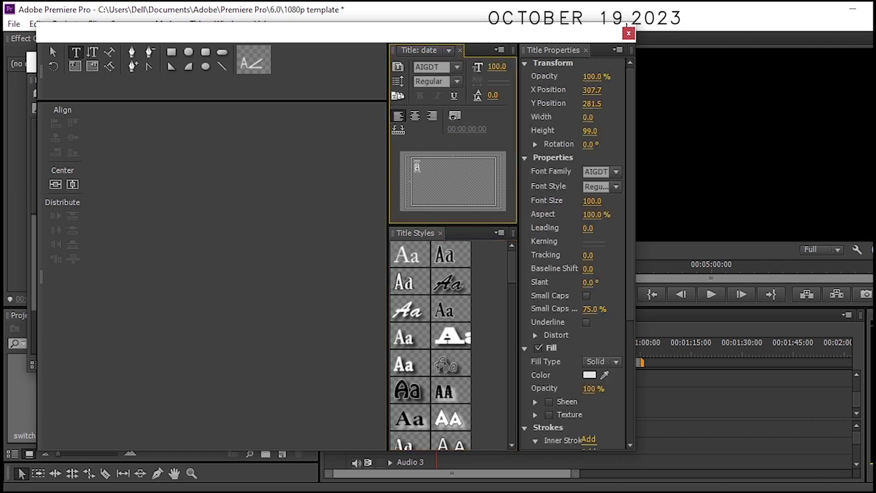
text(OCTOBER 19,)
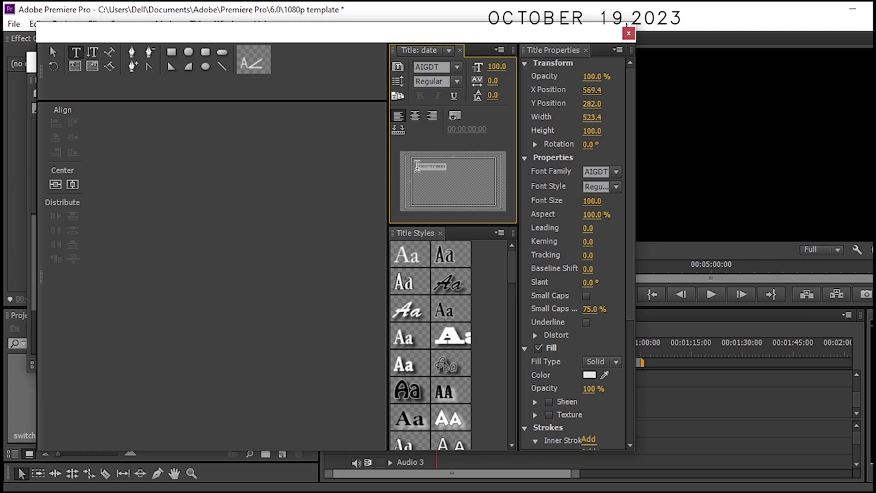
text(2023)
drag(385, 159, 221, 201)
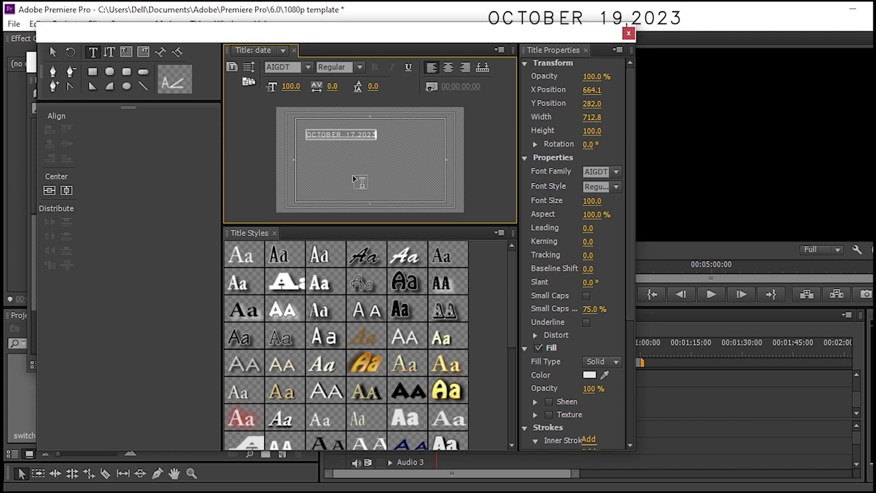
Step: Set the date text's font to Arial and center it vertically and horizontally in the frame
click(307, 67)
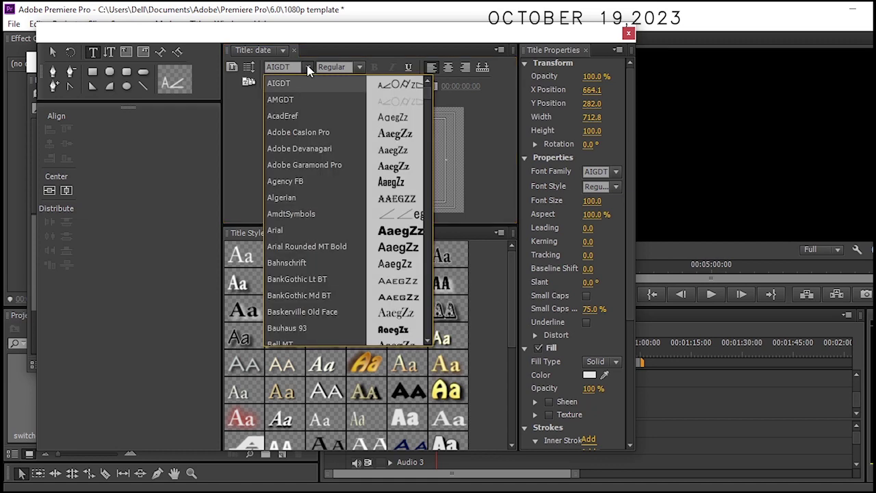
click(297, 230)
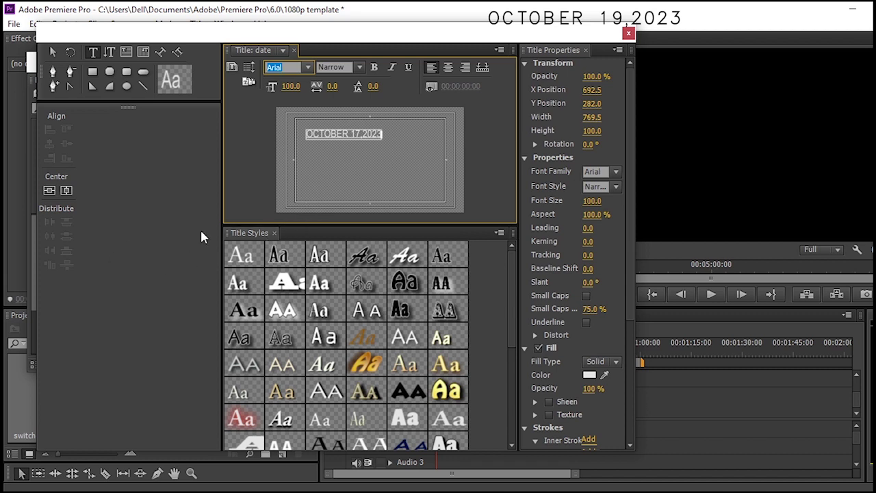
click(49, 193)
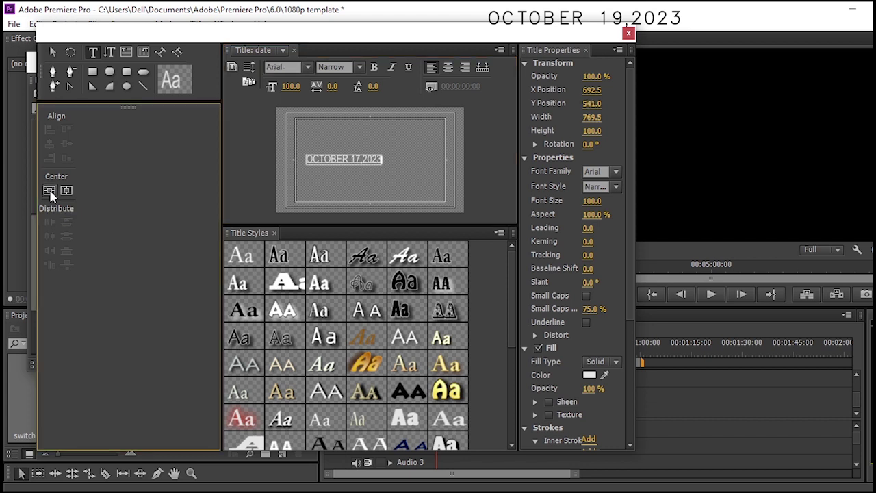
click(67, 192)
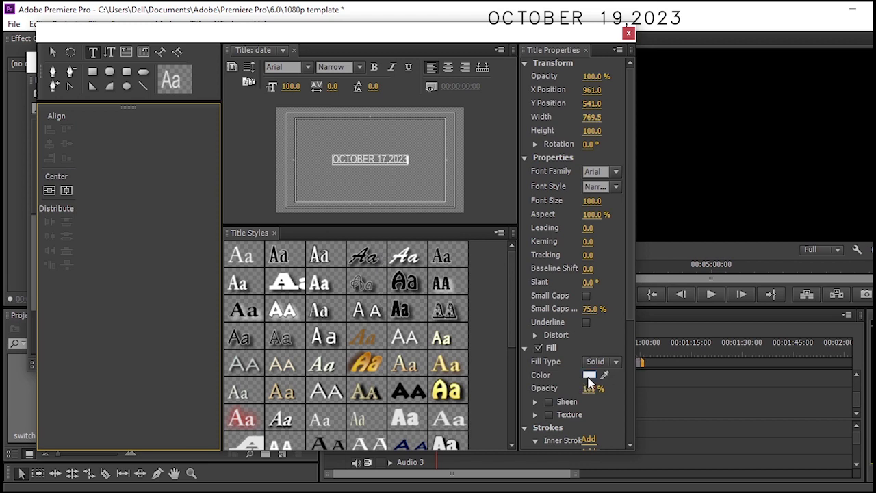
Step: Set the date text's fill color to dark gray 2B2727 and close the title editor
click(590, 377)
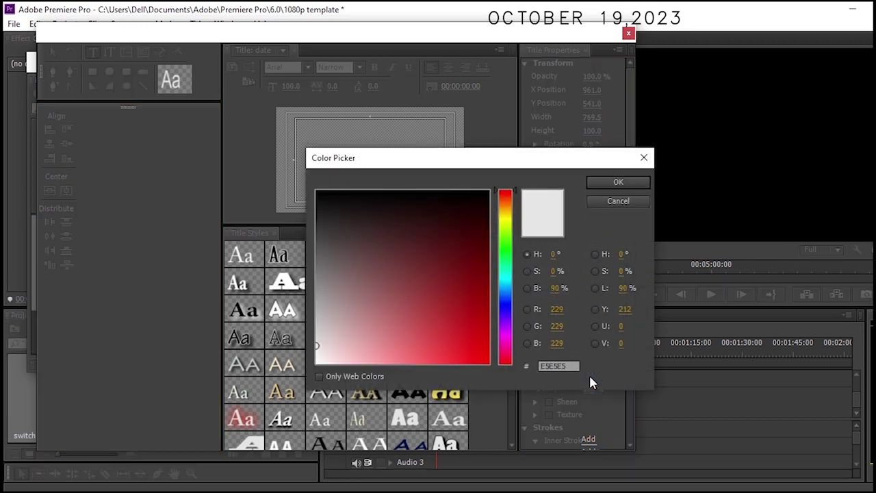
click(333, 209)
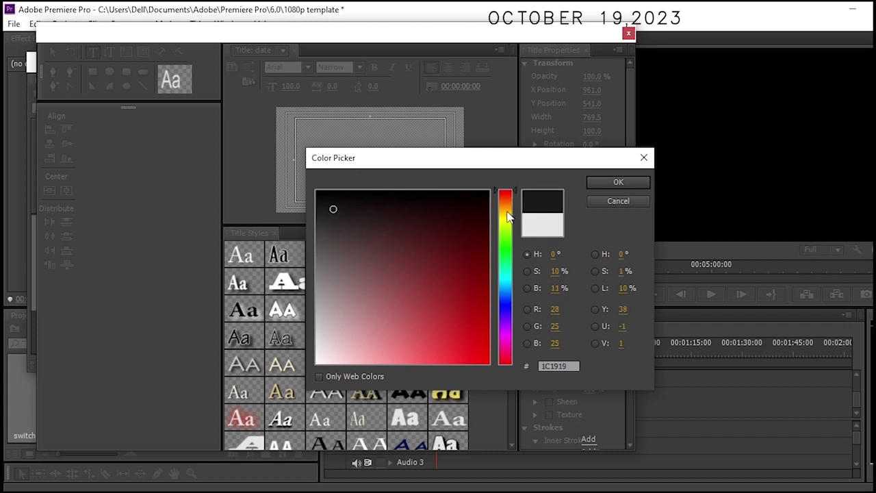
click(331, 219)
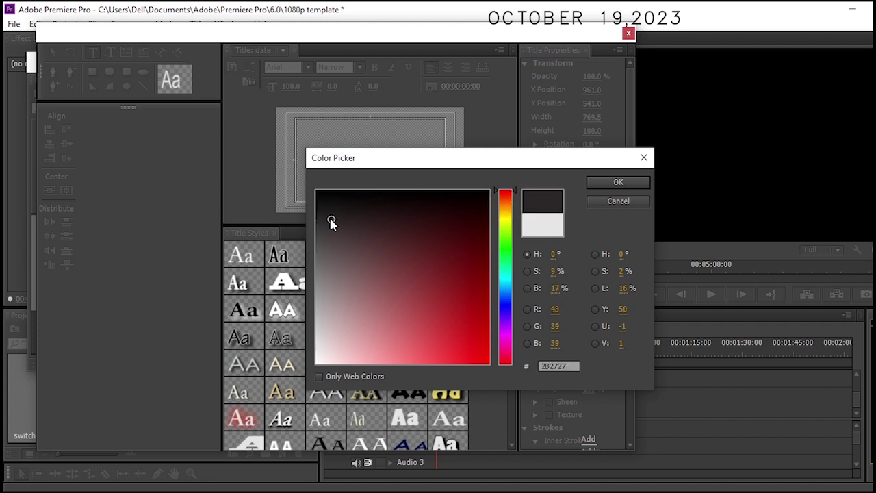
click(618, 183)
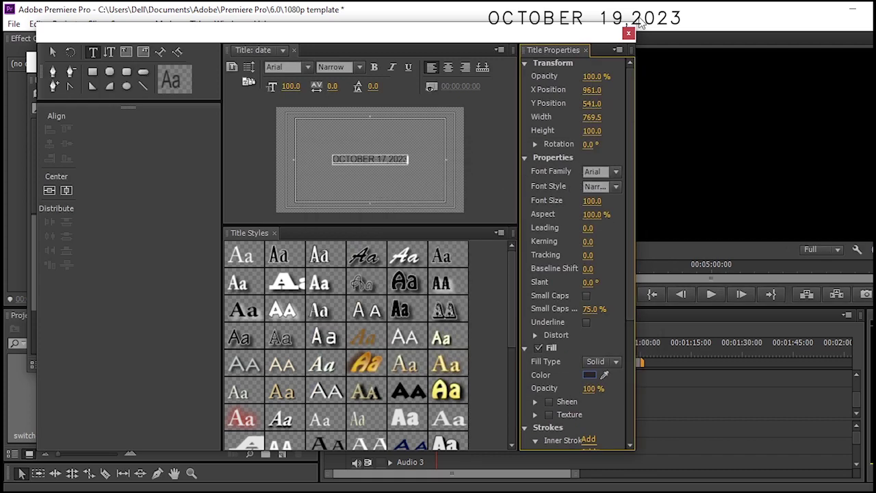
click(627, 35)
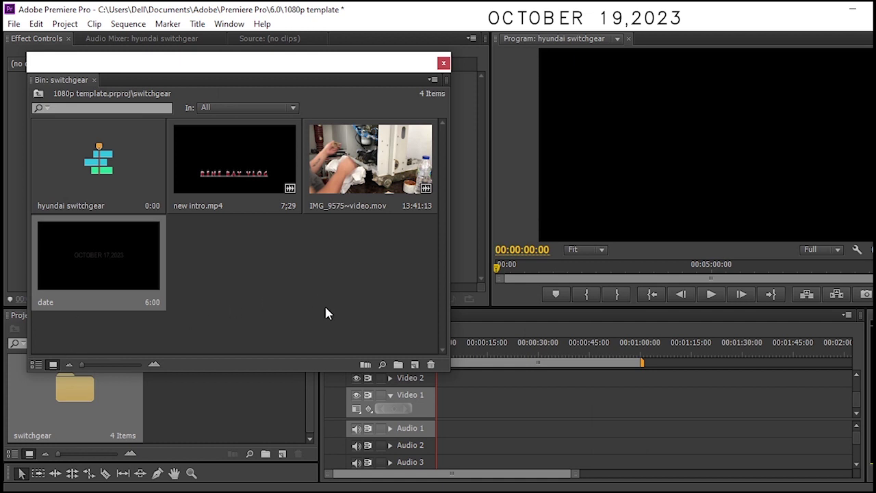
Step: Create a blank title named caption in the switchgear bin, keeping 1920 x 1080 and 25 fps, and close the title editor
click(414, 367)
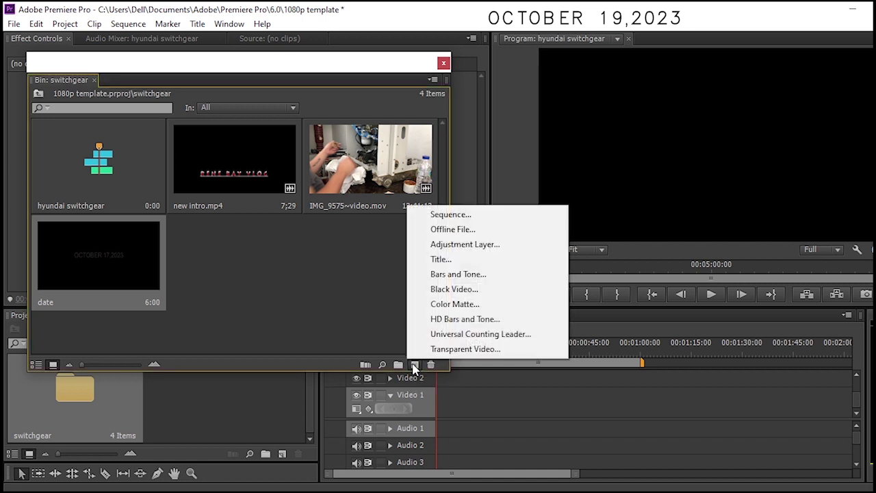
click(466, 256)
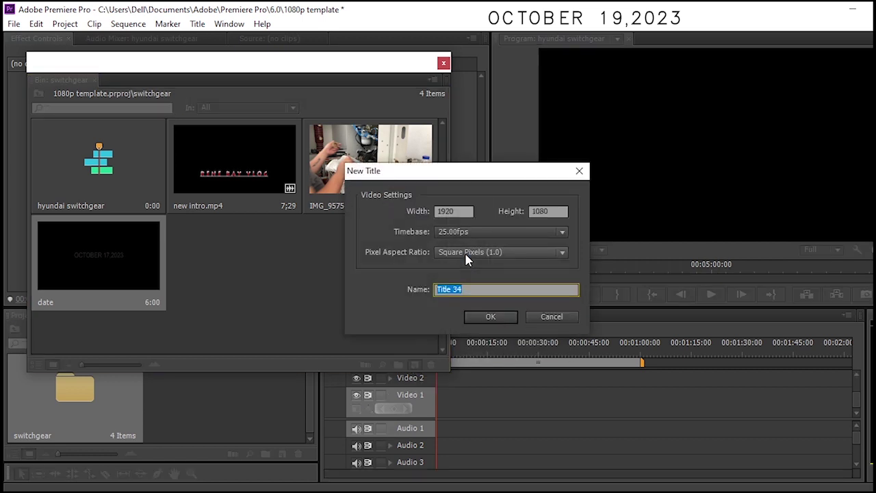
text(caption)
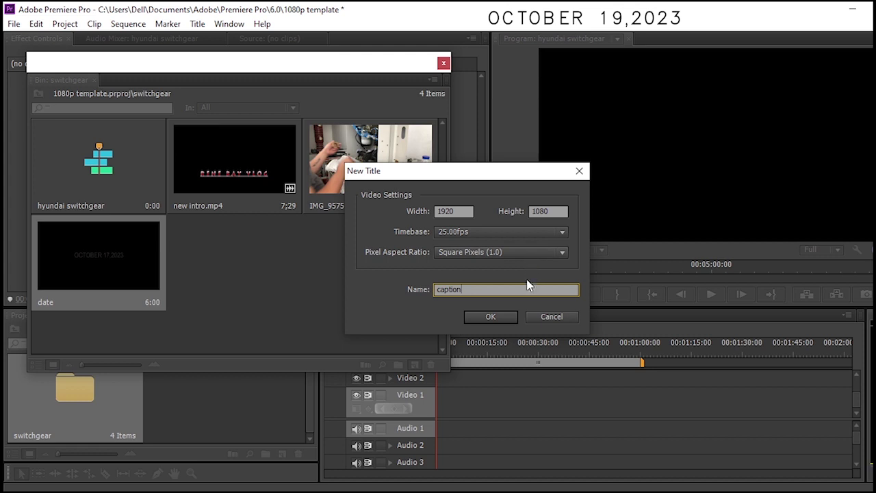
click(498, 316)
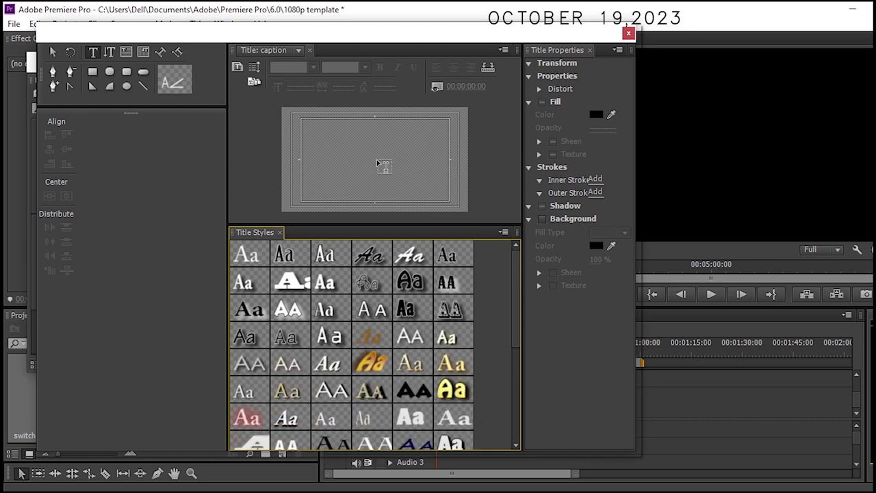
click(628, 33)
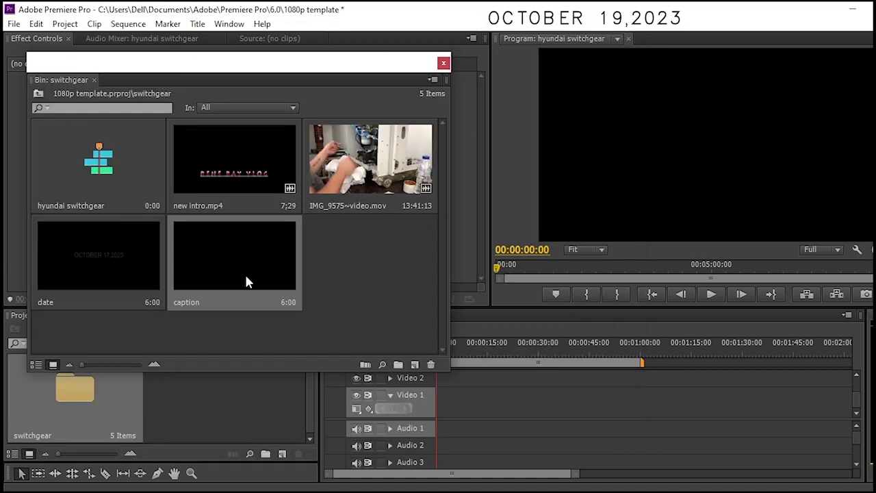
click(356, 275)
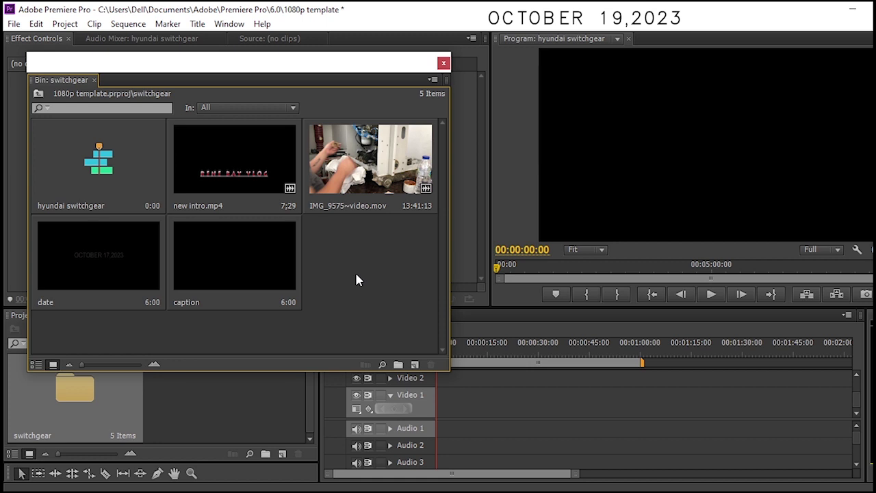
Step: Create an adjustment layer in the switchgear bin, keeping the 1920 x 1080, 25 fps, square-pixel settings
click(415, 364)
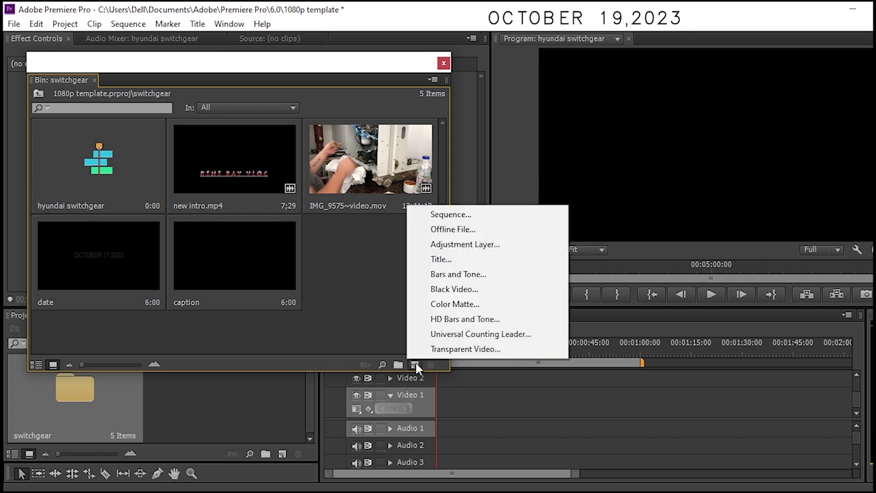
click(448, 246)
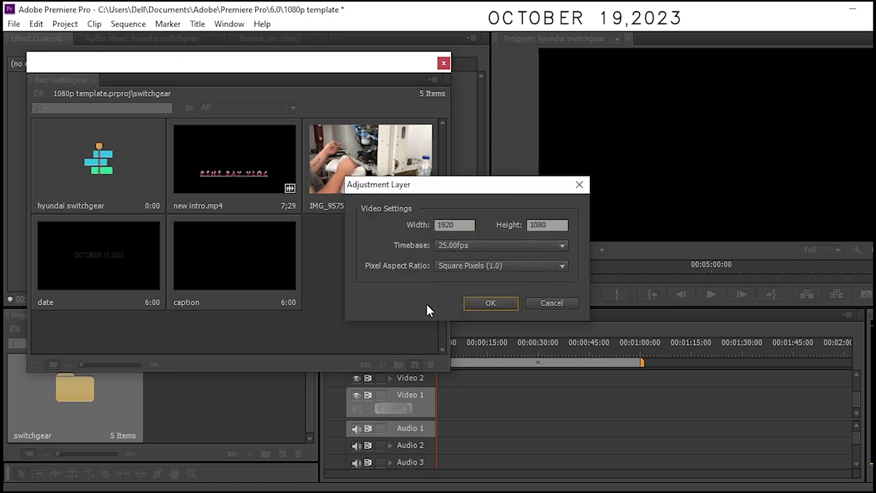
click(488, 303)
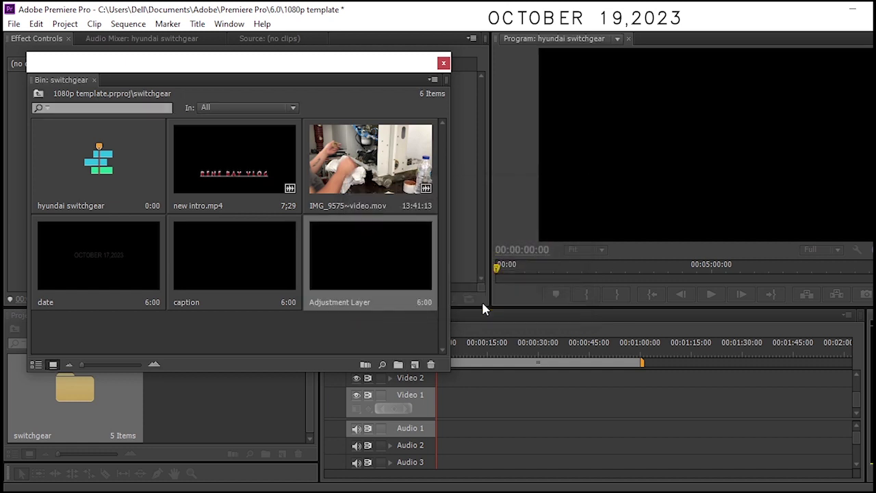
click(361, 337)
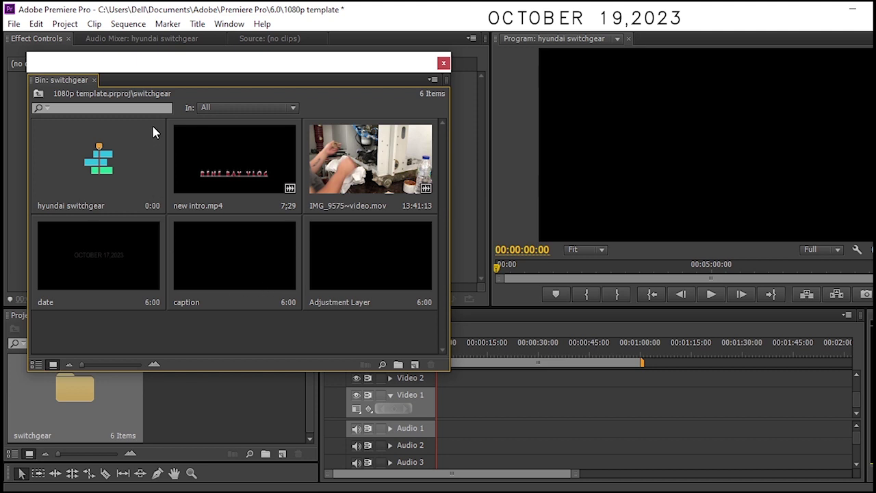
Step: Place new intro.mp4 at the start of Video 1 and change the sequence settings to match the clip
drag(172, 64, 162, 46)
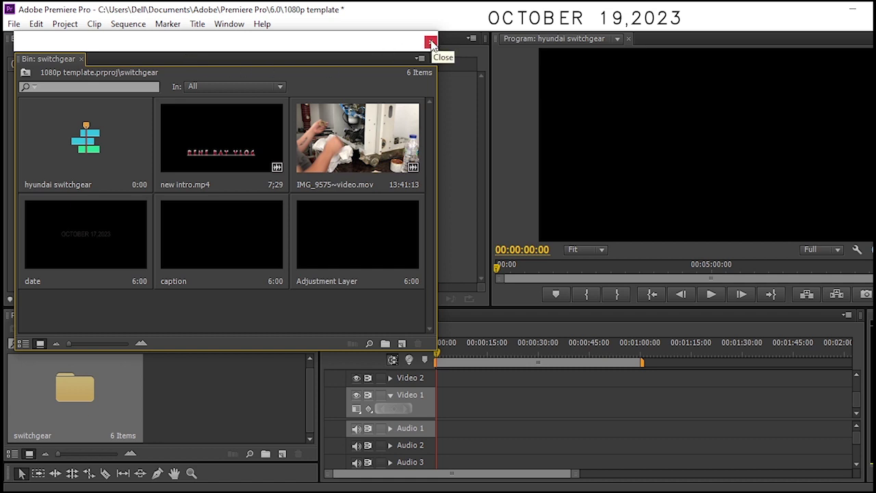
click(226, 133)
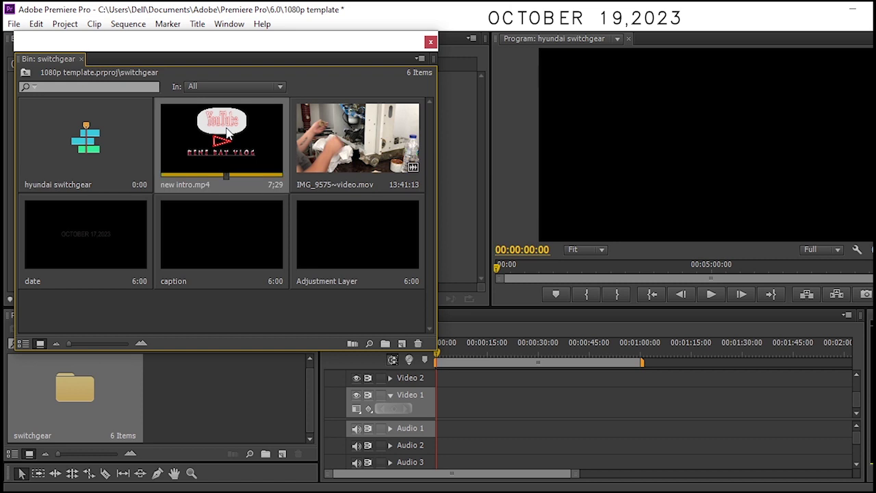
drag(520, 347, 441, 420)
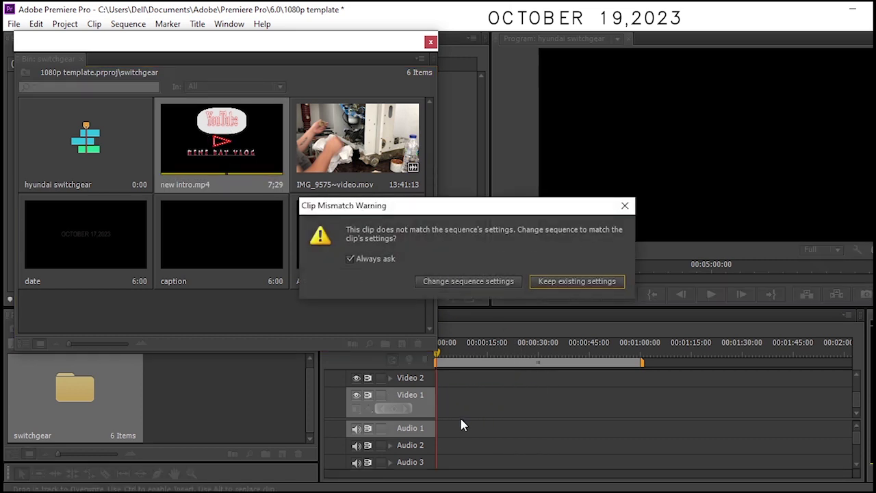
click(471, 282)
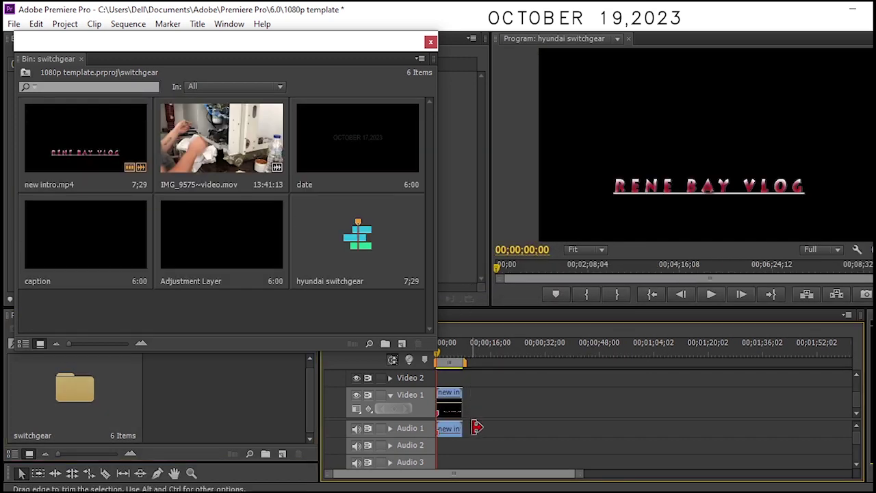
Step: Place IMG_9575~video.mov directly after the intro on Video 1, and the caption title above the footage's start on Video 2
click(218, 144)
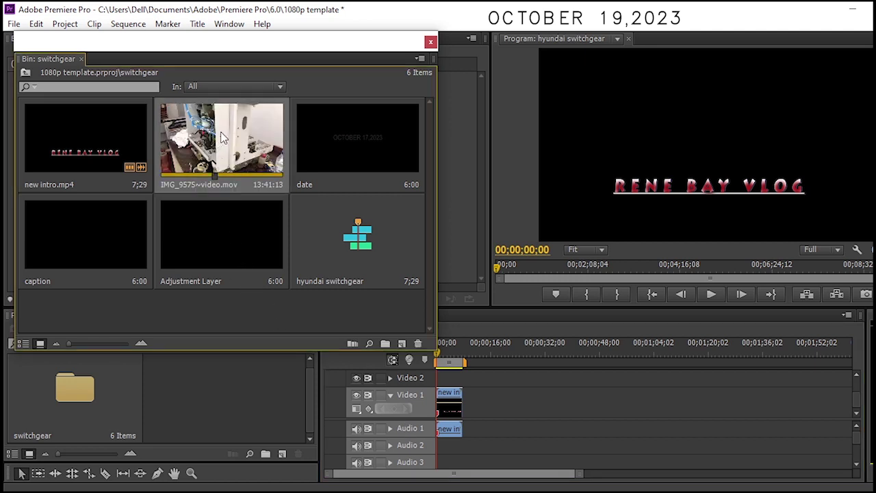
drag(220, 137, 476, 434)
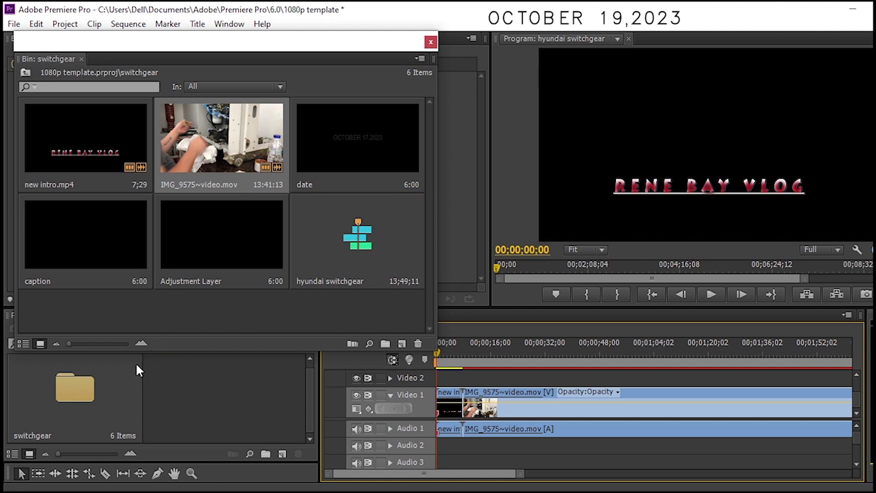
click(75, 238)
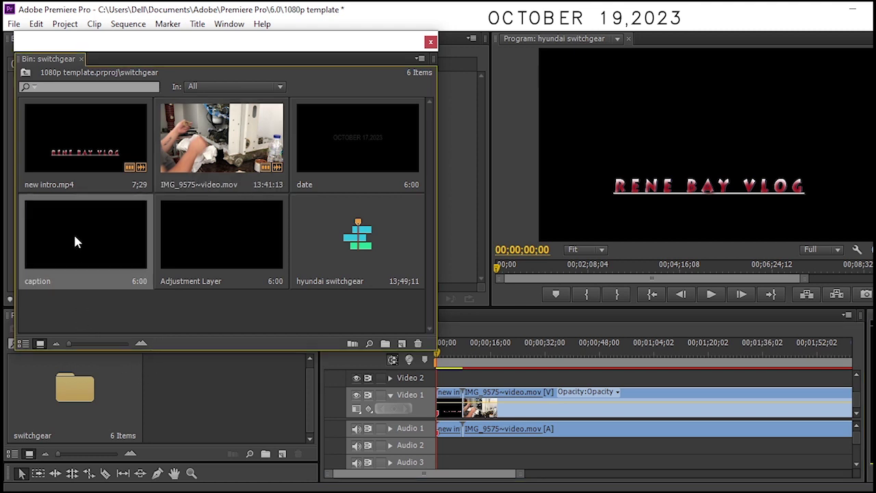
drag(71, 241, 467, 378)
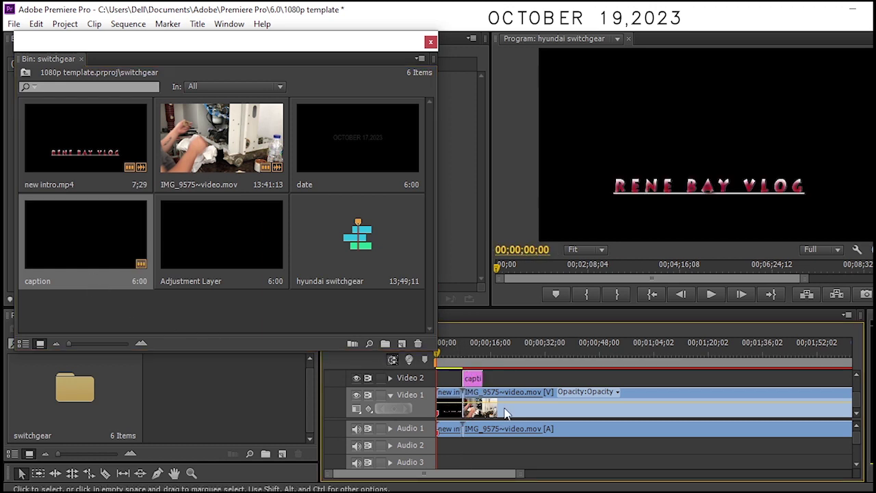
Step: Place the date title on Video 3, directly above the caption title at the start of the footage
click(856, 376)
click(856, 376)
click(856, 376)
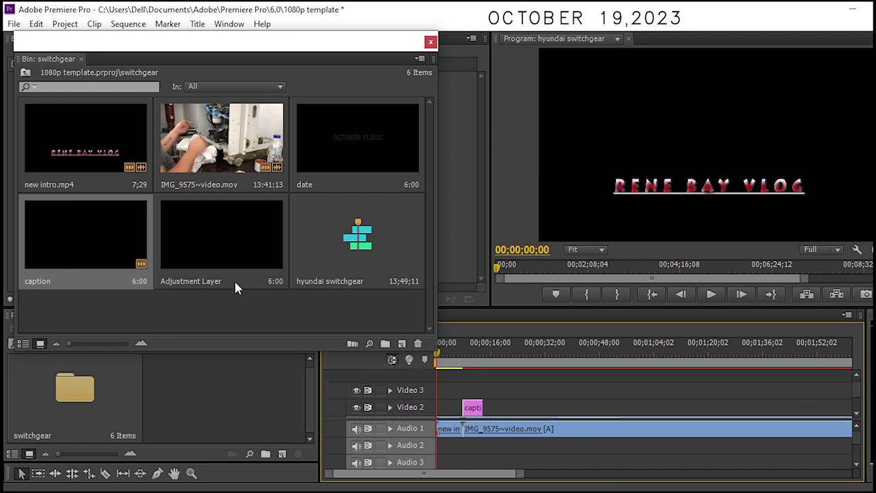
click(344, 117)
drag(344, 114, 467, 394)
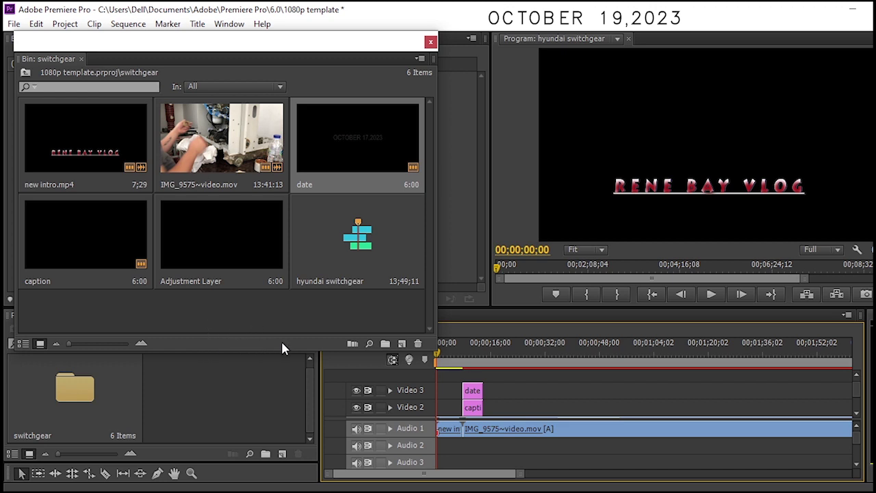
Step: Create a new title named outro in the switchgear bin, keeping the 1920 x 1080, 29.97 fps drop-frame settings
click(402, 343)
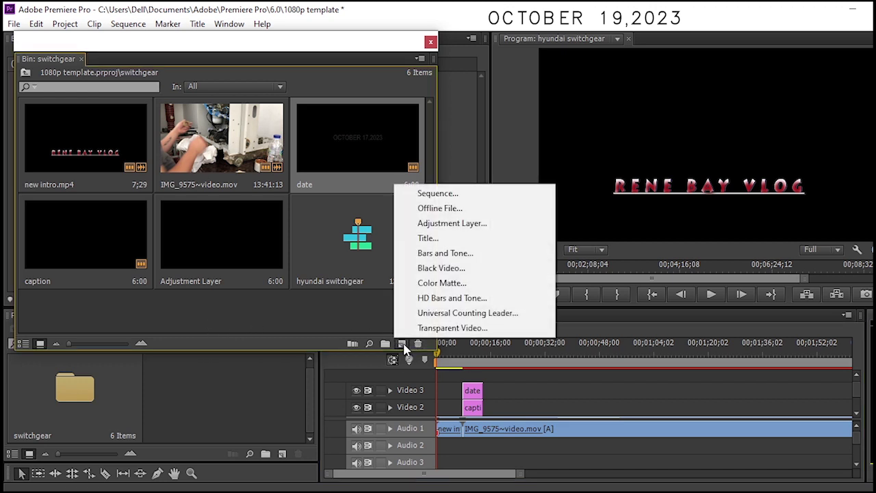
click(462, 238)
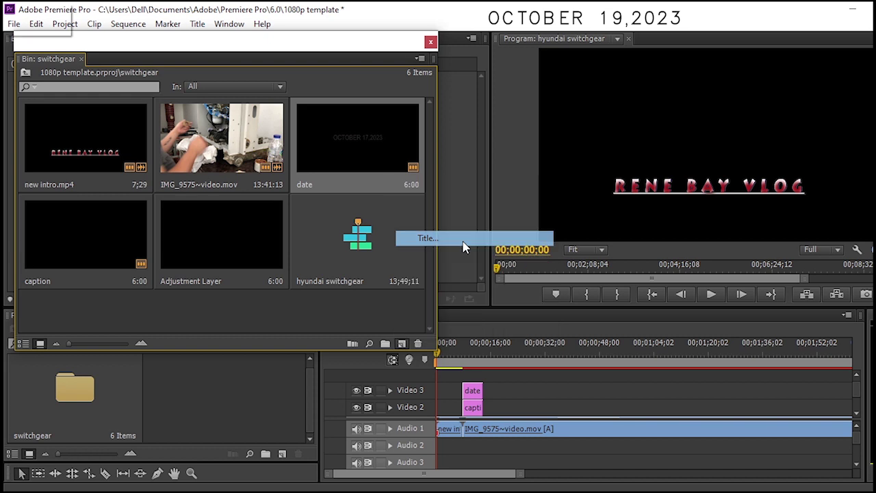
text(outro)
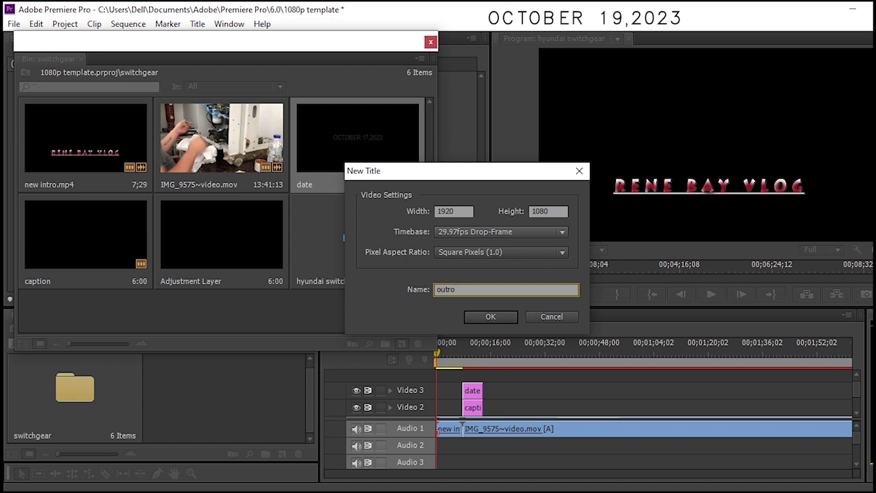
click(491, 317)
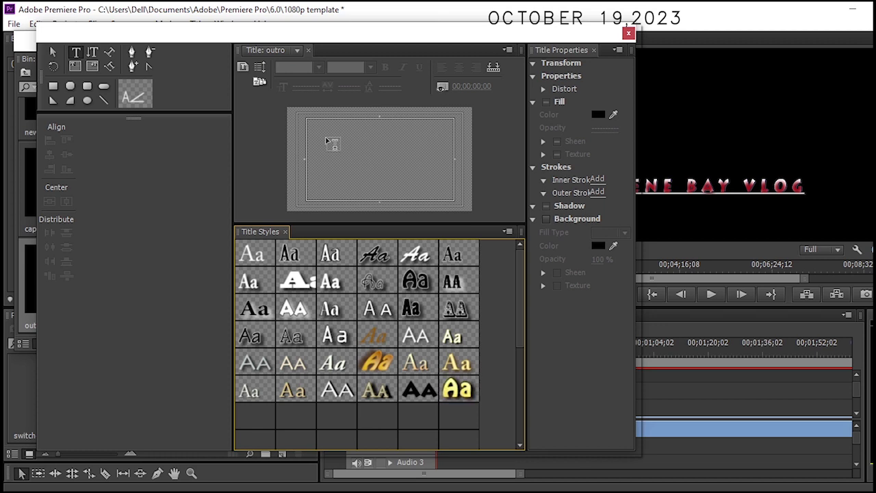
Step: Add the text THANKS FOR WATCHING to the upper part of the outro title
text(THANK)
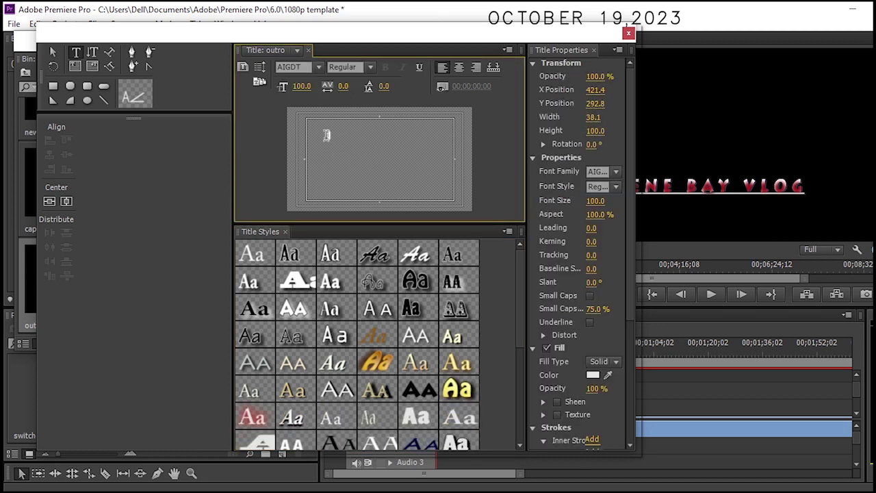
text(S )
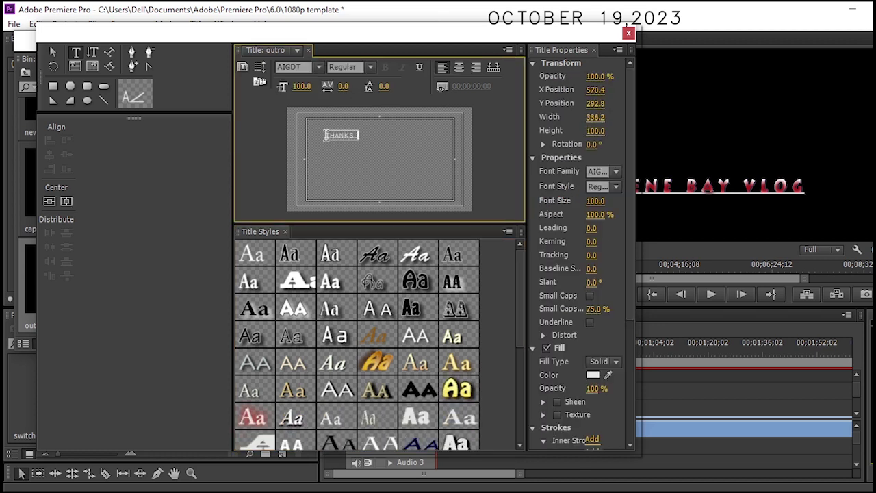
text(FOR WA)
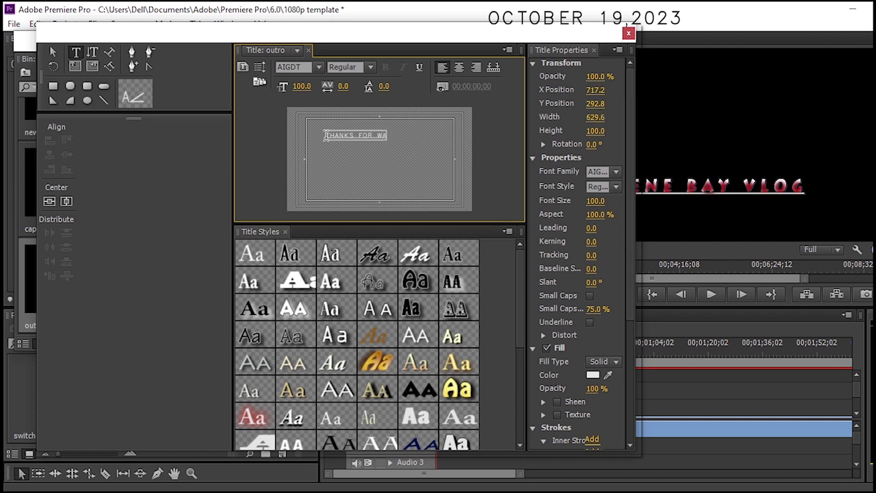
text(TCHING)
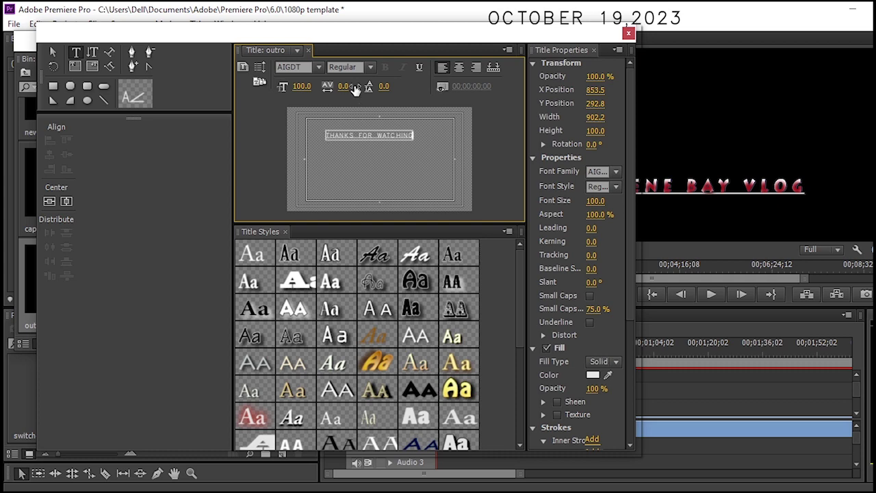
Step: Change the font of the THANKS FOR WATCHING text to Impact
click(318, 68)
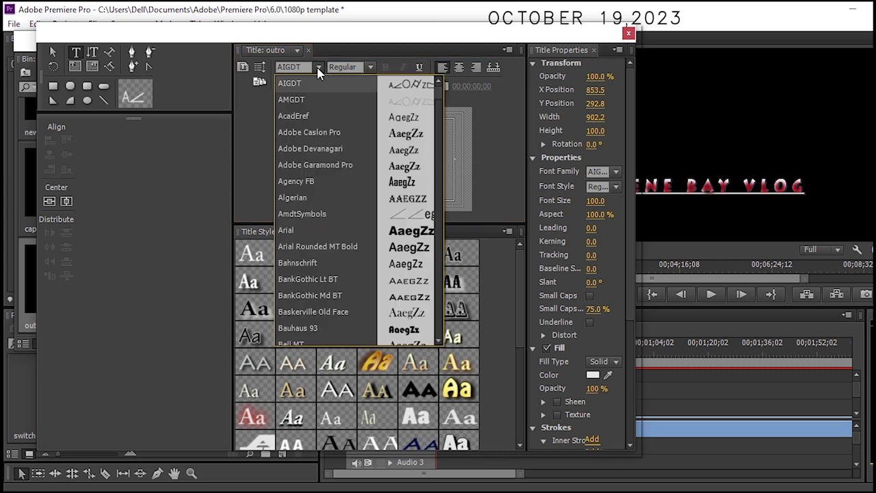
scroll(317, 118, down, 10)
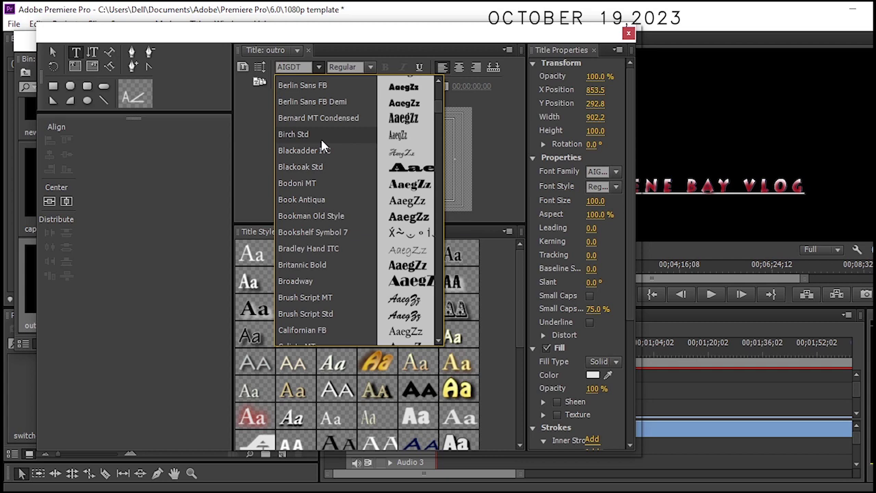
scroll(321, 145, down, 9)
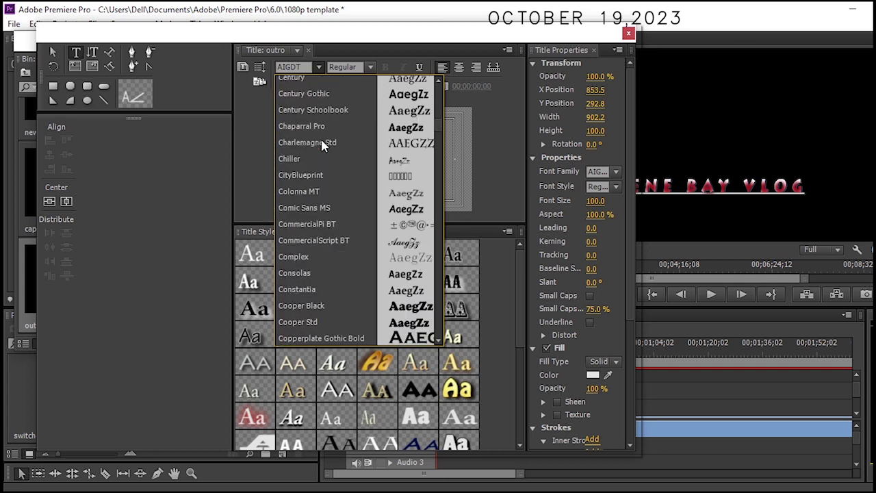
scroll(322, 145, down, 12)
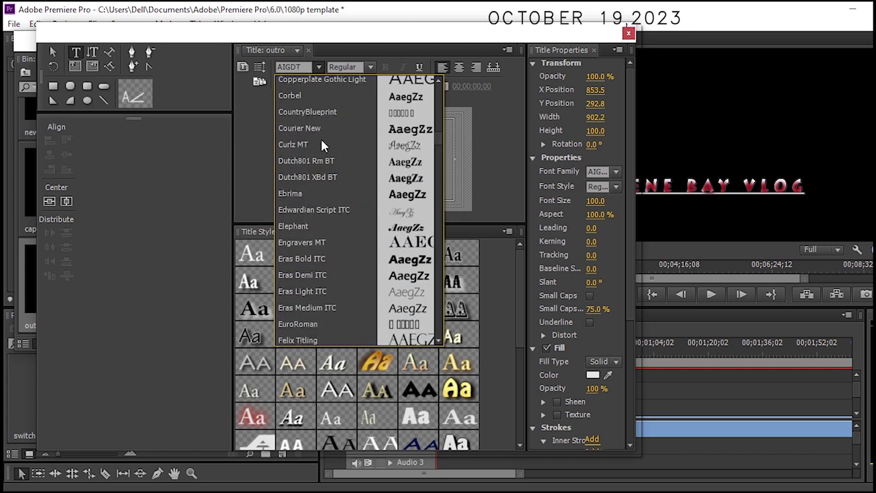
scroll(321, 145, down, 10)
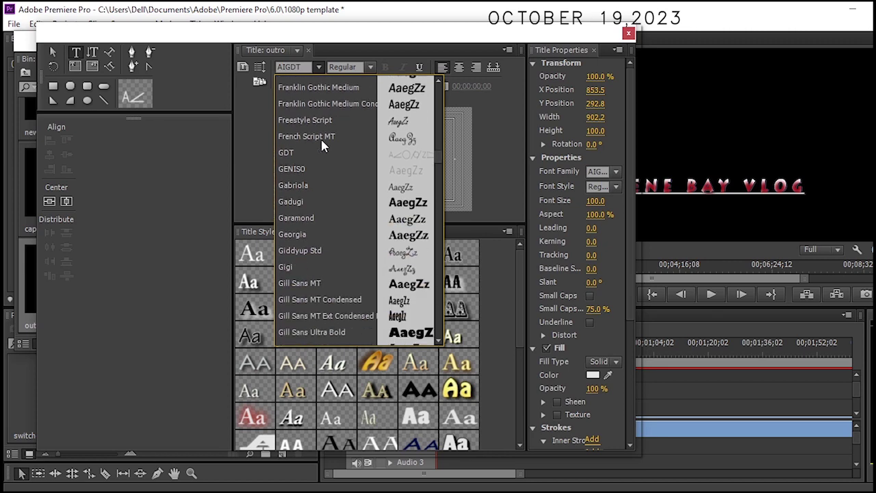
scroll(321, 143, down, 8)
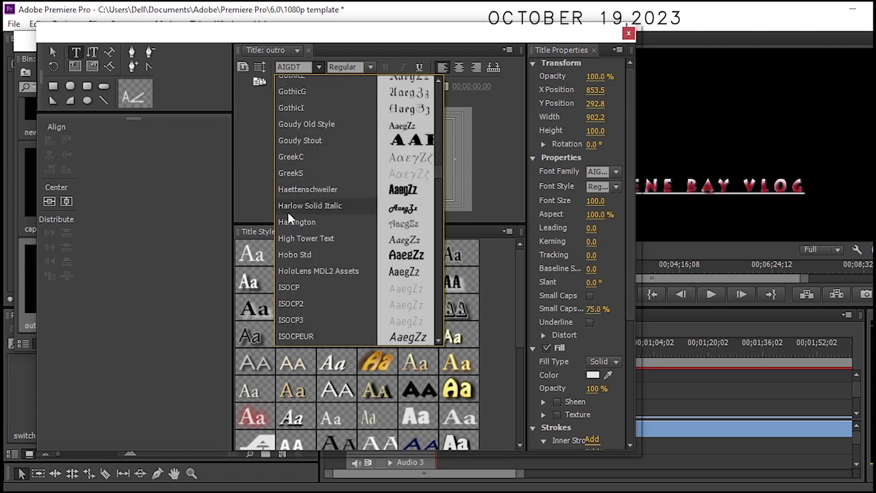
scroll(325, 234, down, 4)
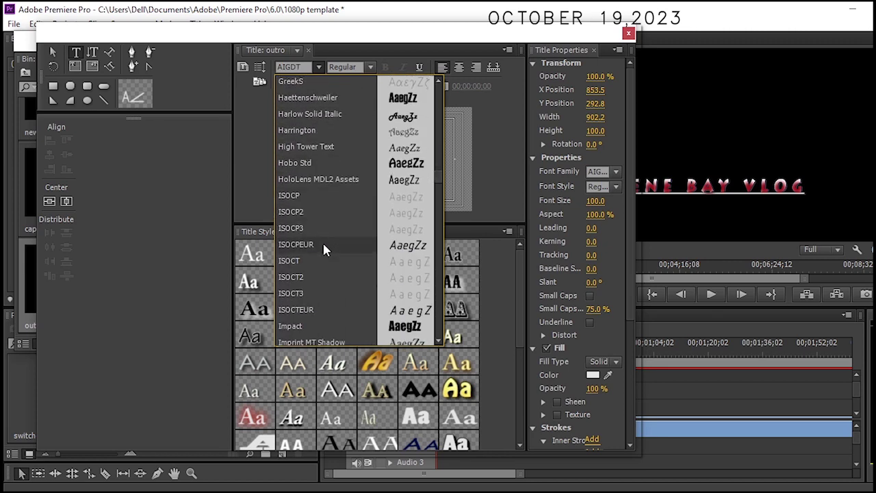
click(297, 327)
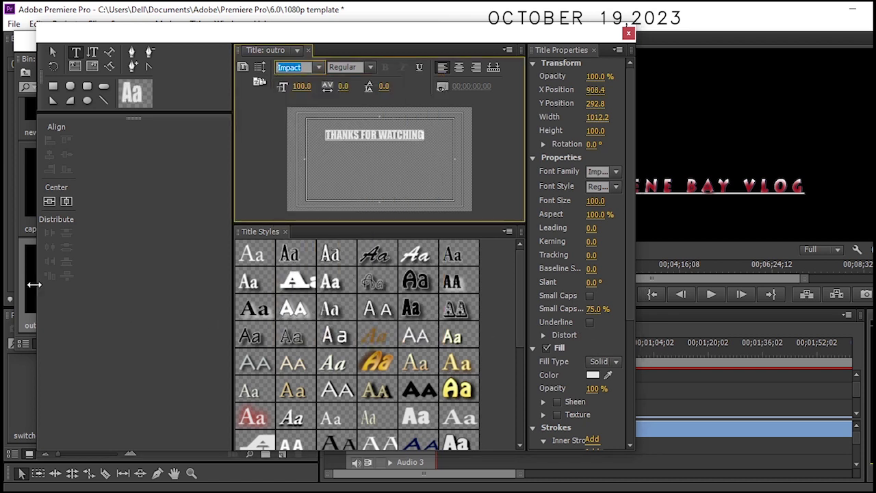
Step: Center the outro text vertically and horizontally in the frame, fill it with red DF1919, and close the title
click(50, 203)
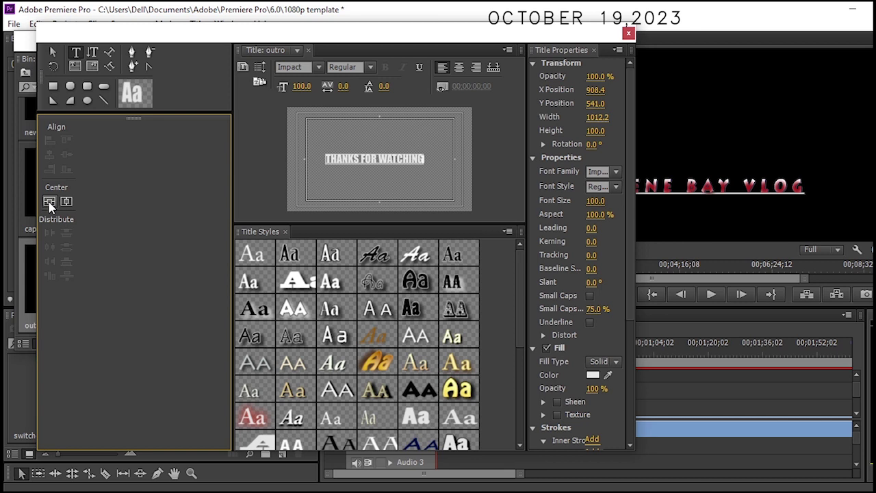
click(71, 203)
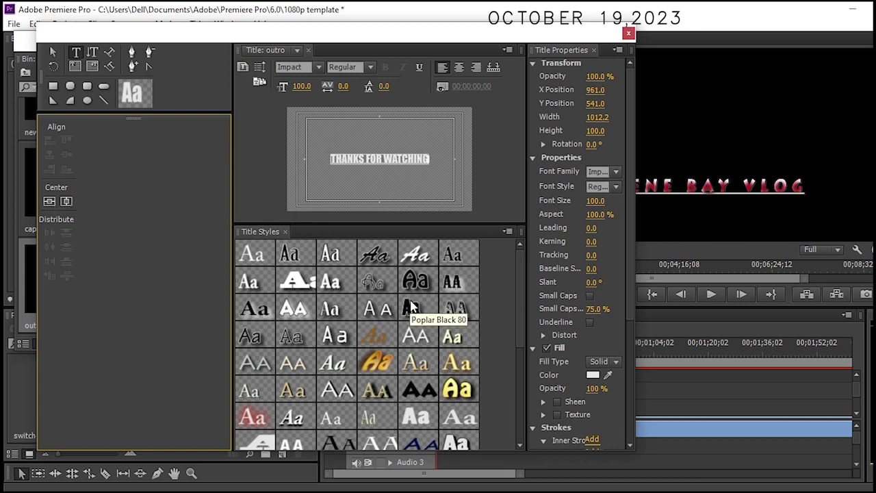
click(591, 374)
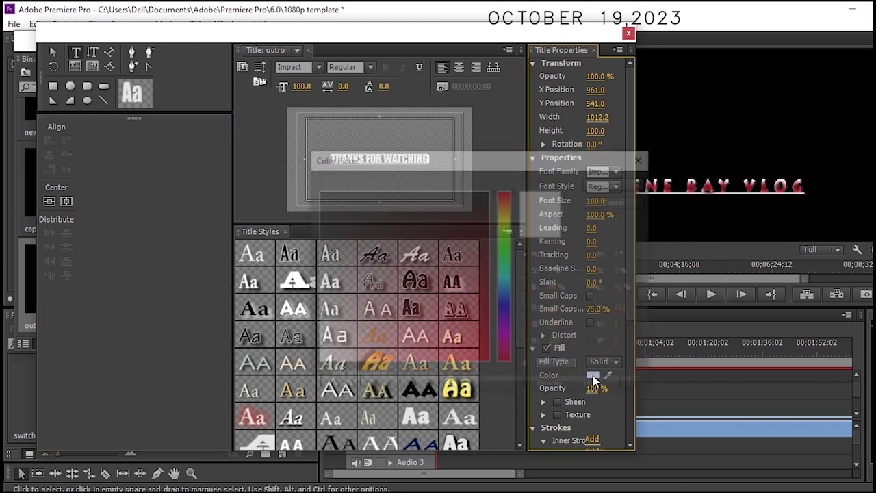
click(469, 341)
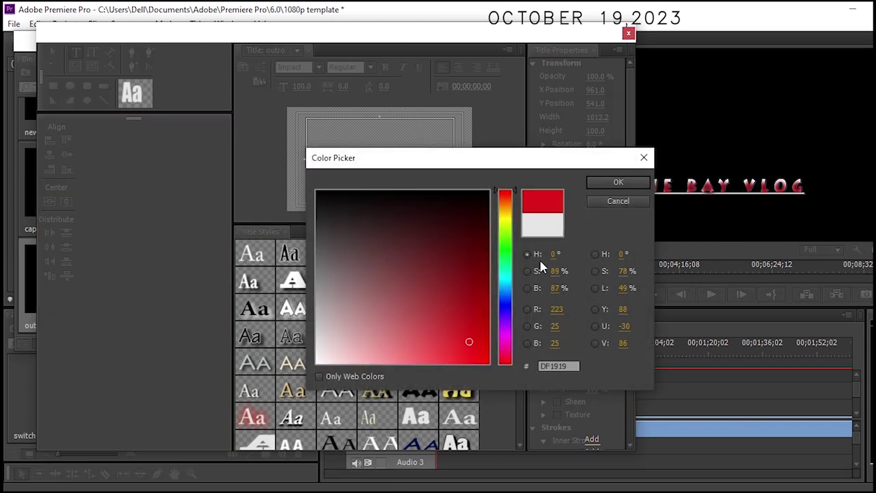
click(618, 183)
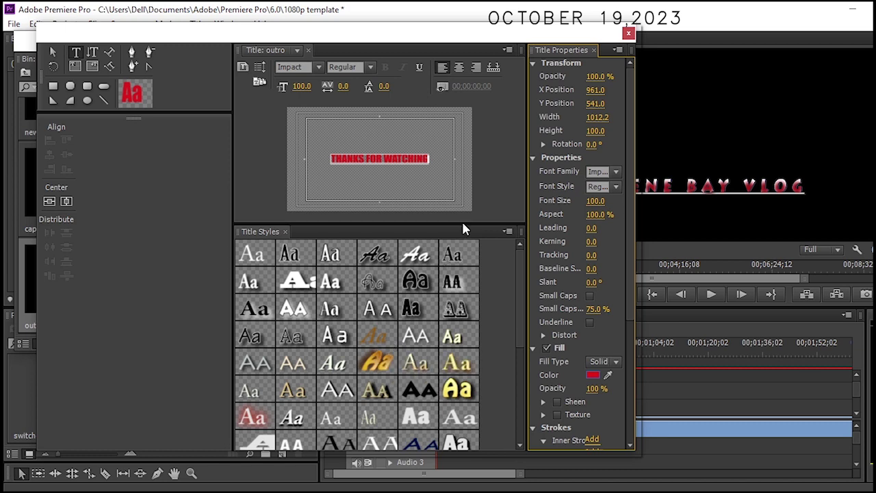
click(629, 33)
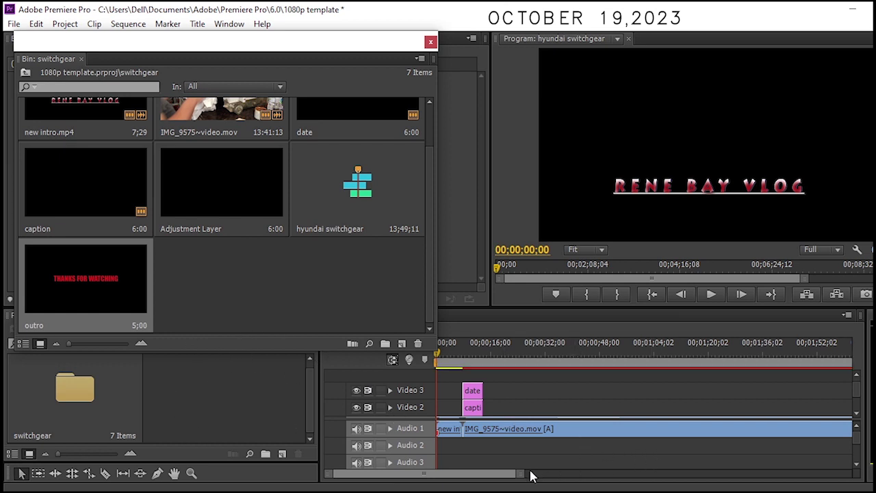
Step: Place the outro title on Video 4 at the end of the IMG_9575~video.mov footage
drag(522, 473, 799, 479)
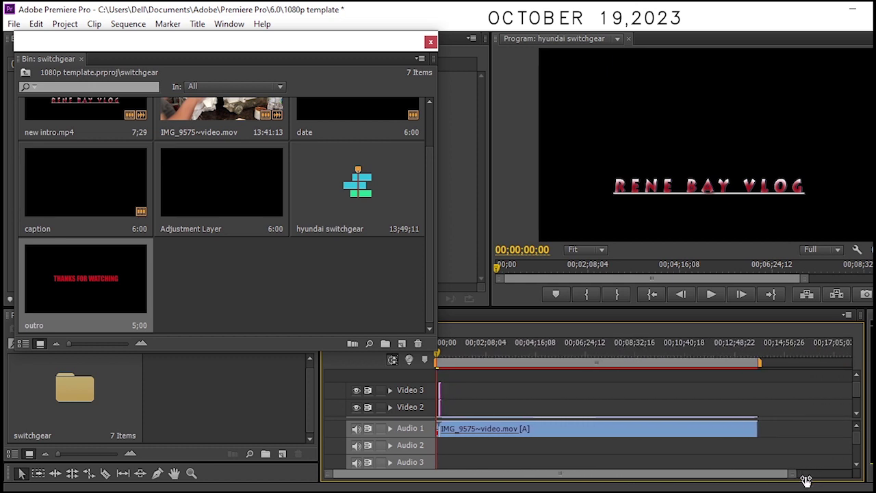
click(83, 277)
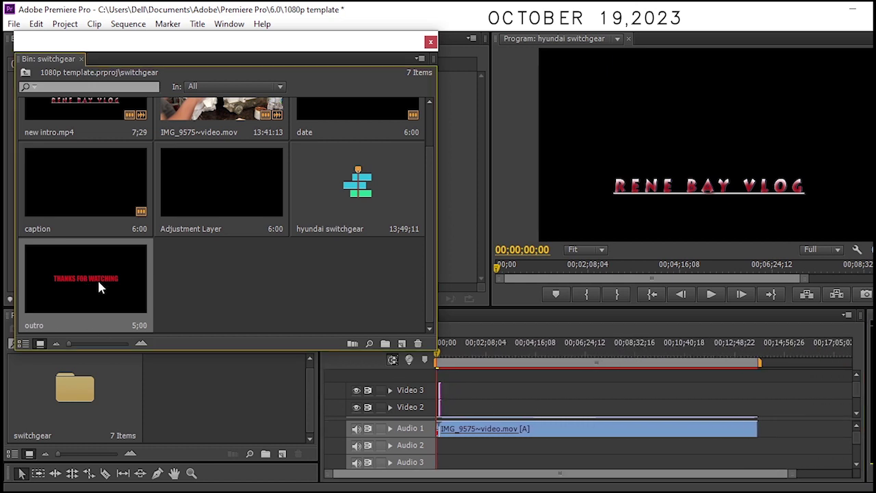
drag(327, 368, 753, 383)
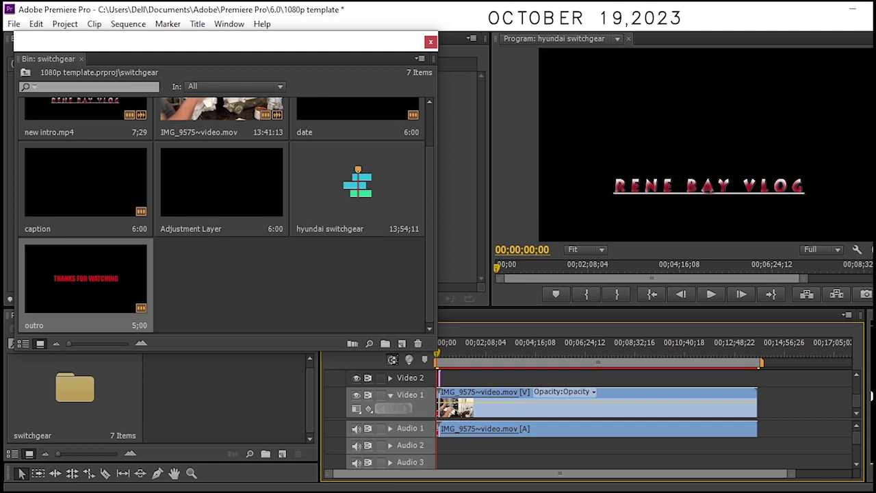
scroll(856, 378, up, 3)
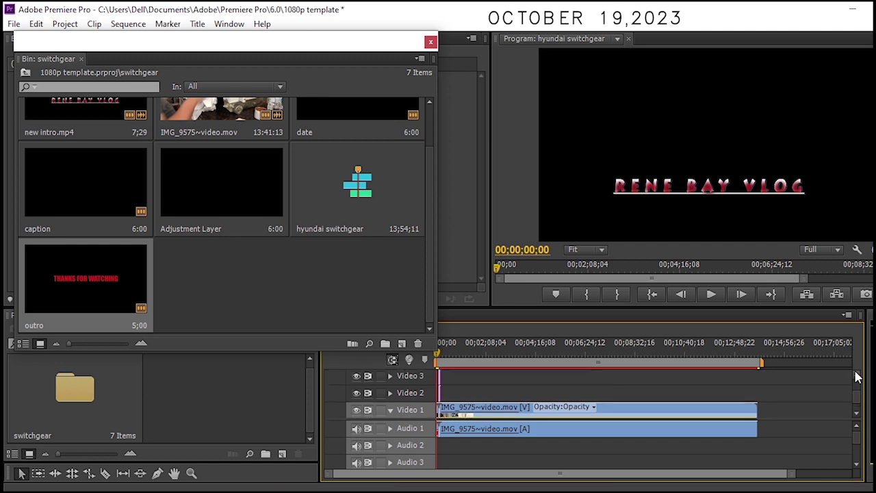
scroll(856, 378, up, 1)
scroll(855, 378, up, 2)
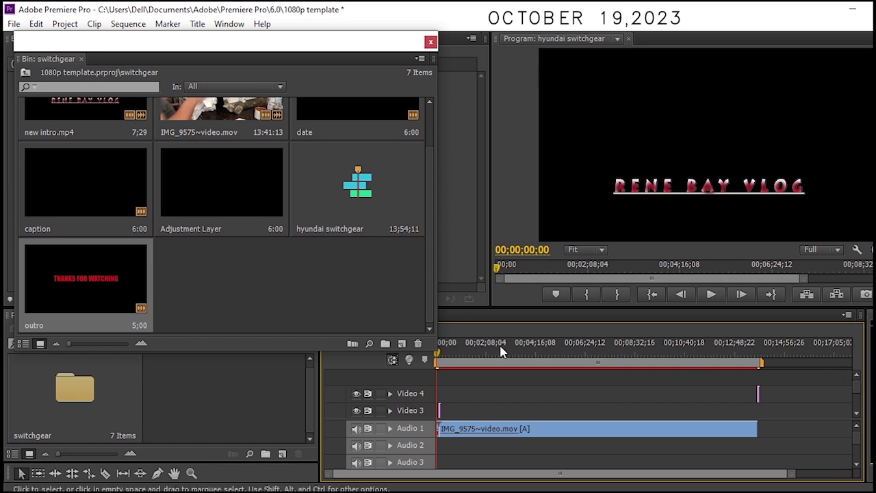
Step: Place the Adjustment Layer on Video 5 at the start of the footage, then close the switchgear bin
click(205, 184)
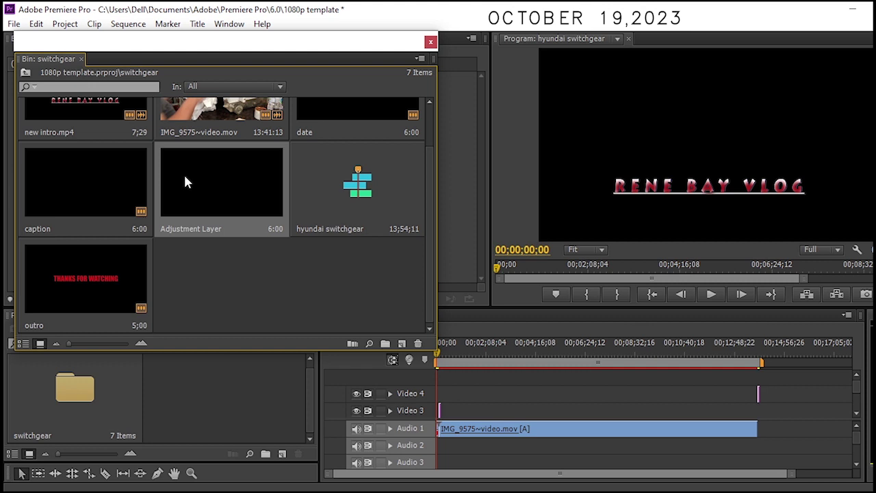
drag(185, 181, 439, 380)
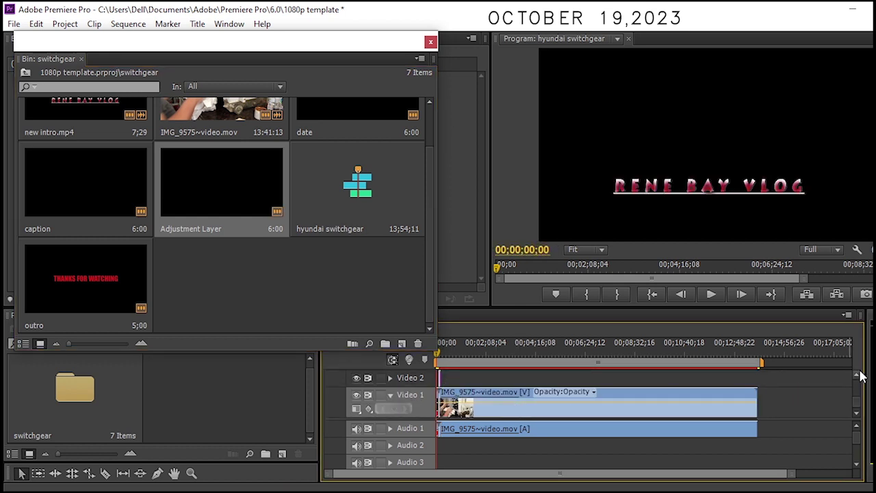
scroll(859, 379, up, 5)
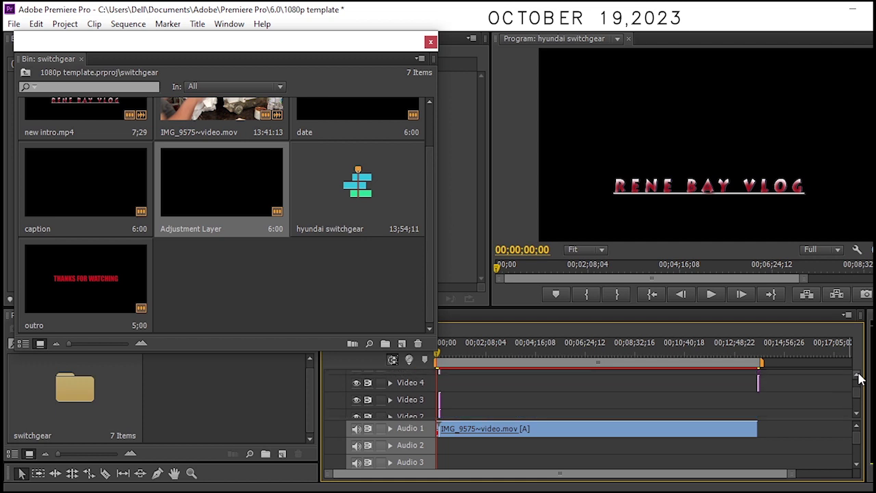
click(430, 42)
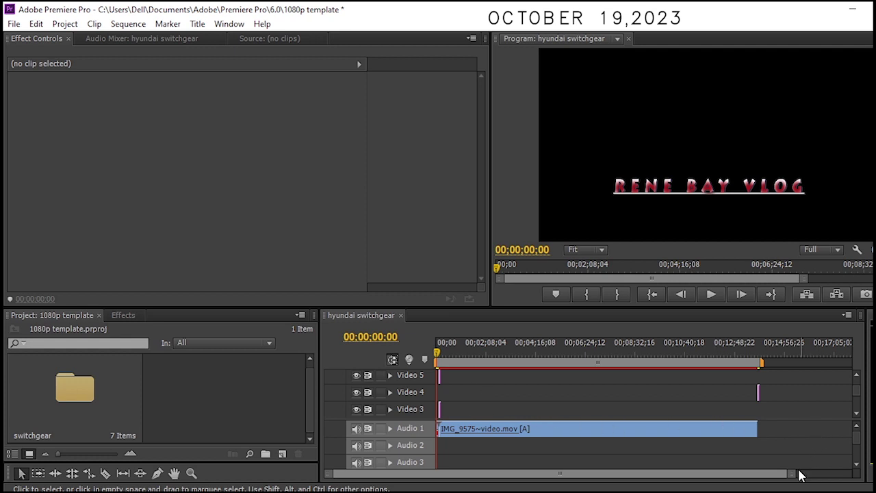
Step: Turn off the visibility of the Video 5, Video 4, Video 3 and Video 2 tracks, leaving only Video 1 shown
click(856, 375)
click(855, 376)
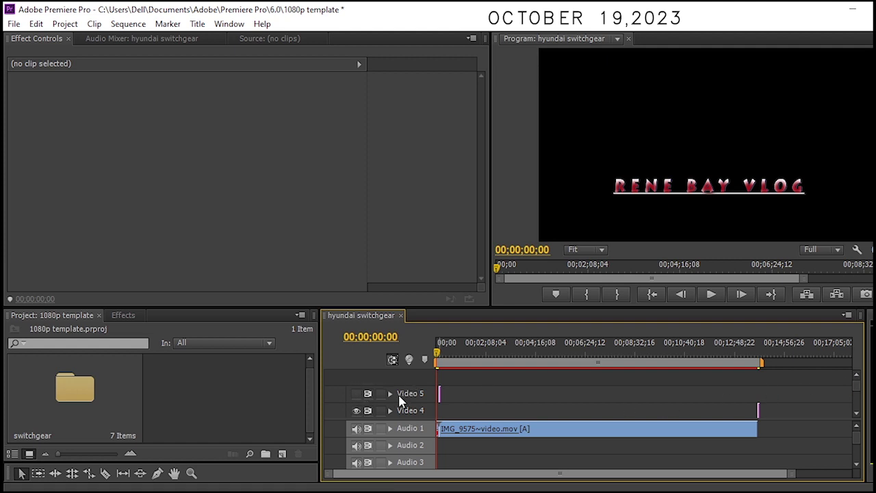
click(856, 413)
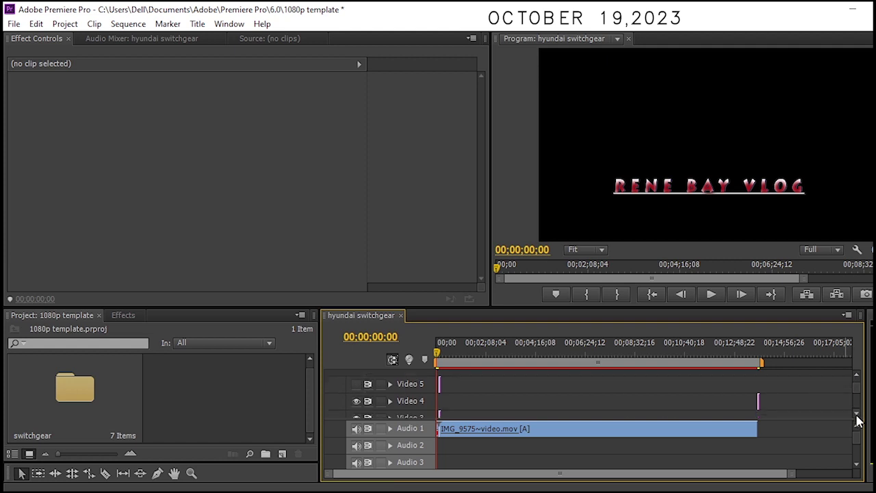
click(855, 413)
click(356, 397)
click(356, 413)
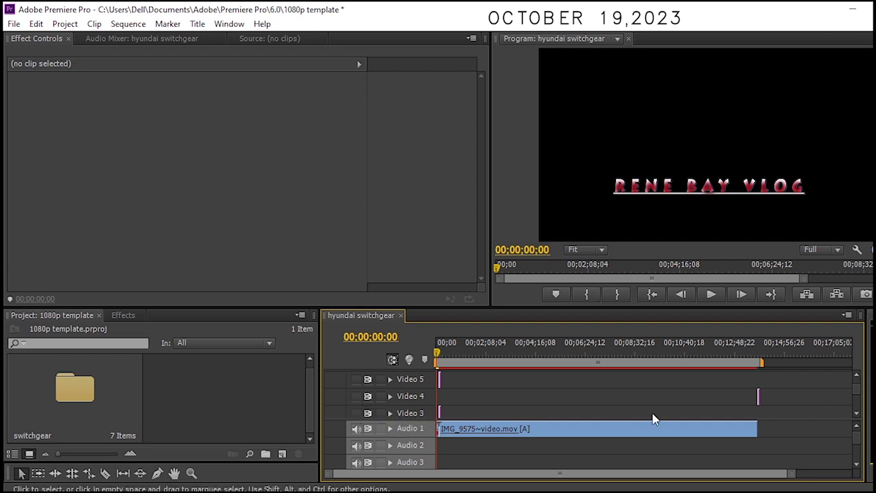
click(856, 418)
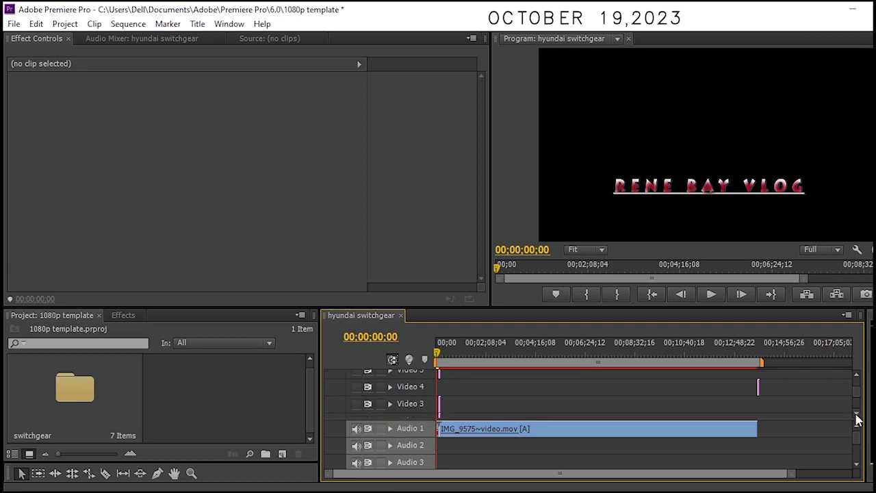
click(856, 415)
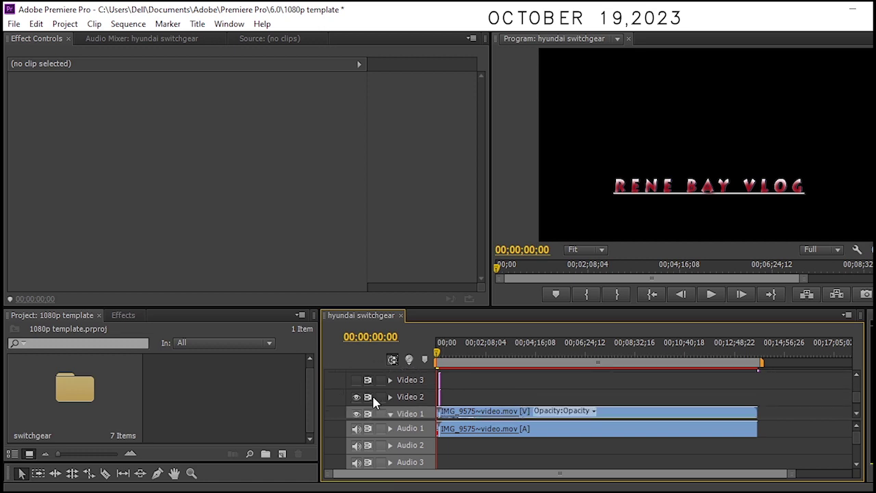
click(357, 398)
Step: Play the sequence from the start and sample the footage at several points up to about 00;07;15;28
click(711, 294)
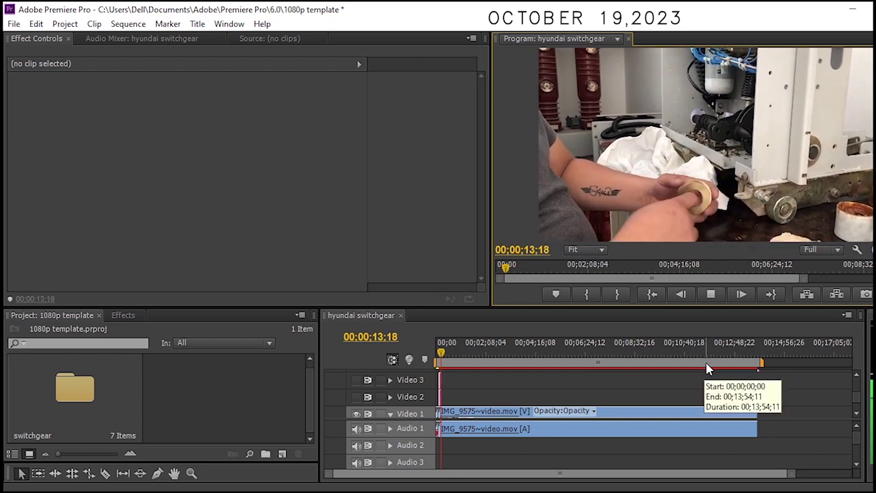
click(474, 351)
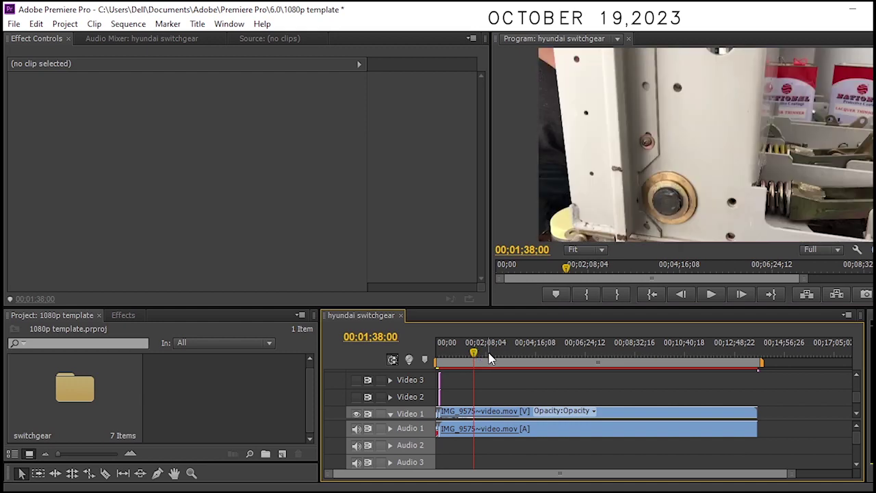
click(503, 356)
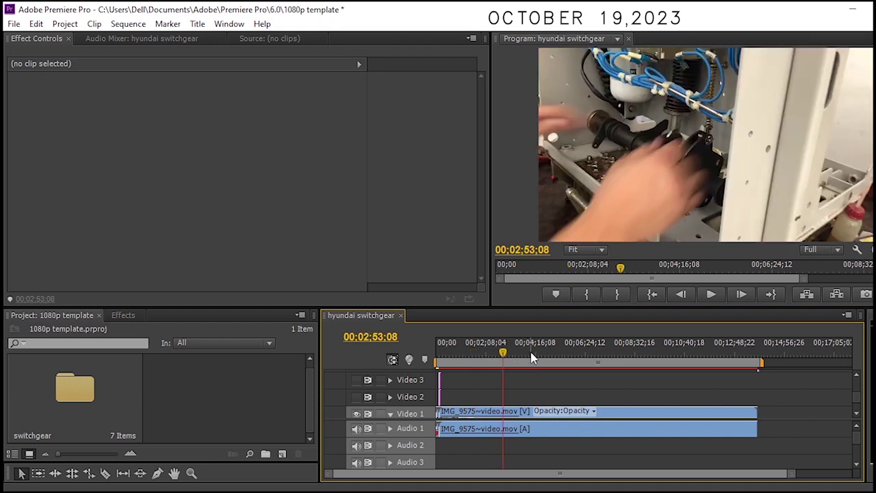
click(531, 355)
click(555, 355)
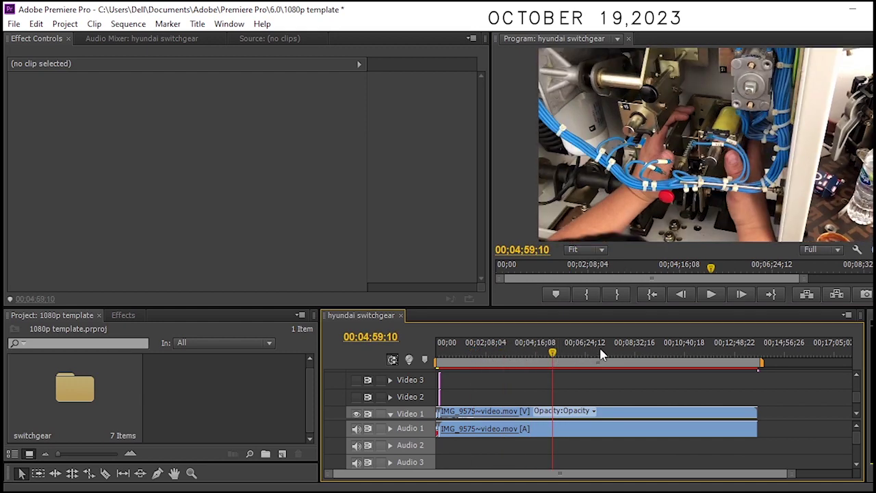
click(710, 299)
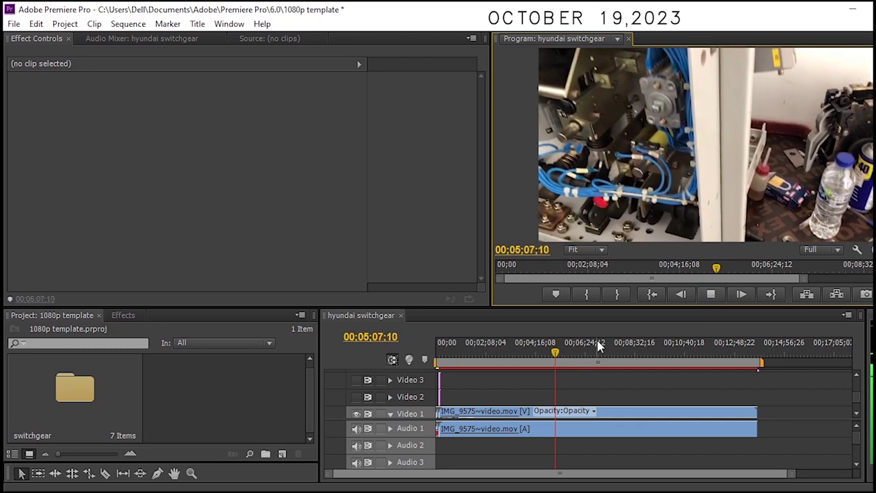
click(576, 360)
click(710, 293)
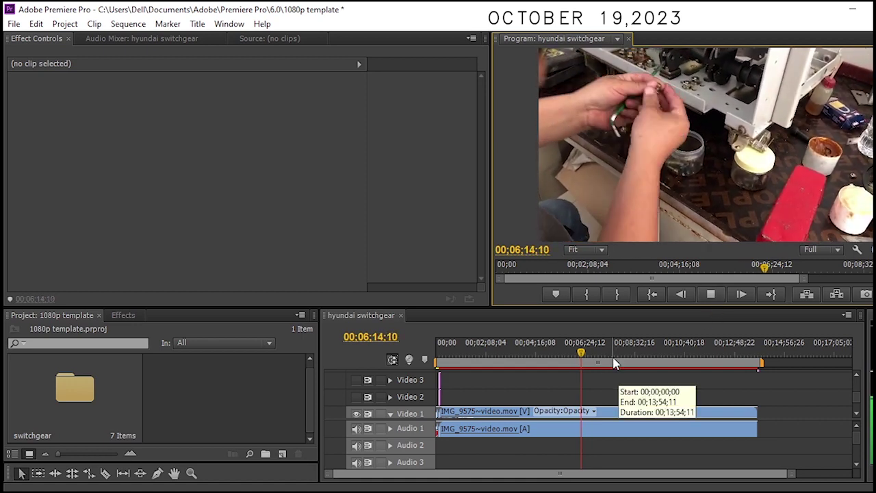
click(605, 352)
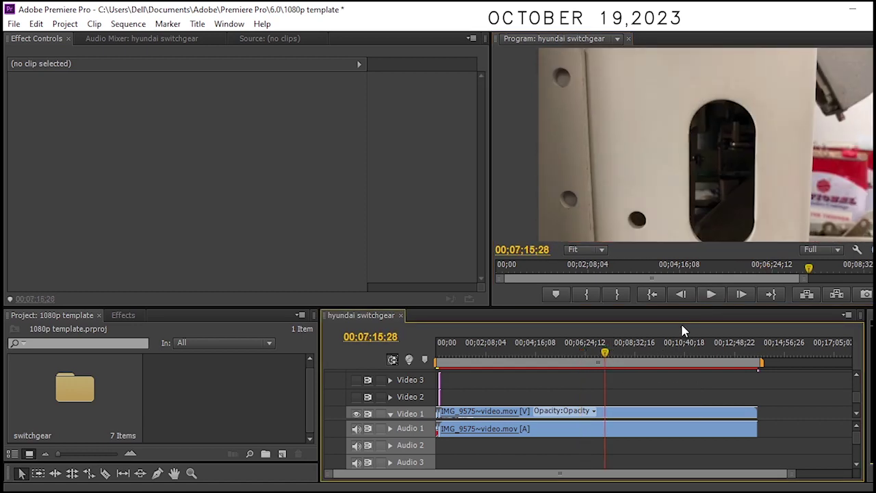
Step: Split the IMG_9575~video.mov footage on Video 1 at 00;11;52;15 with the Razor tool, then return to the Selection tool
click(707, 295)
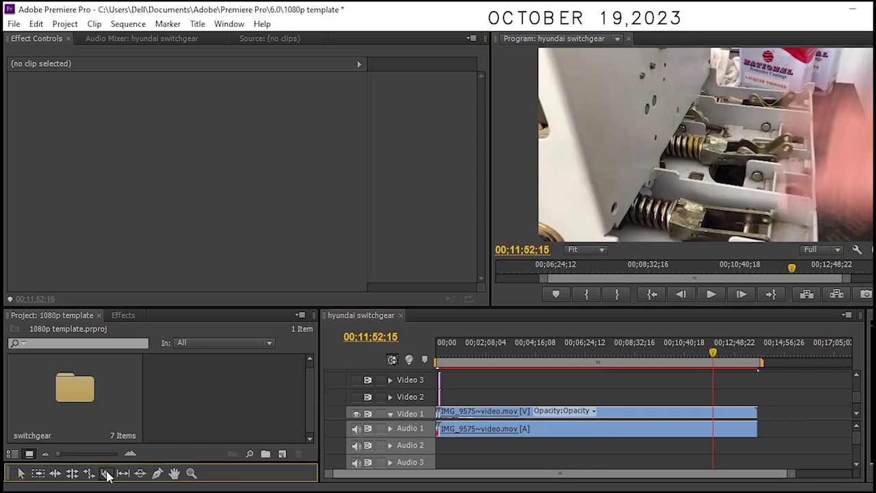
click(105, 472)
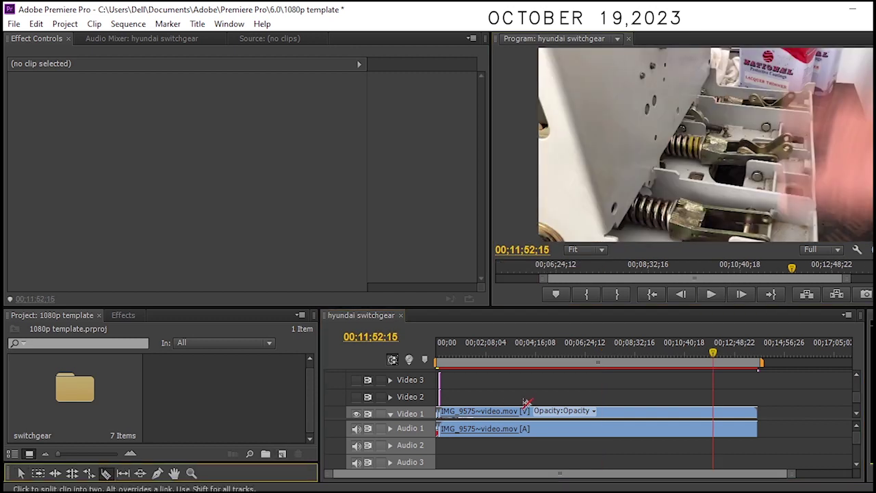
click(715, 412)
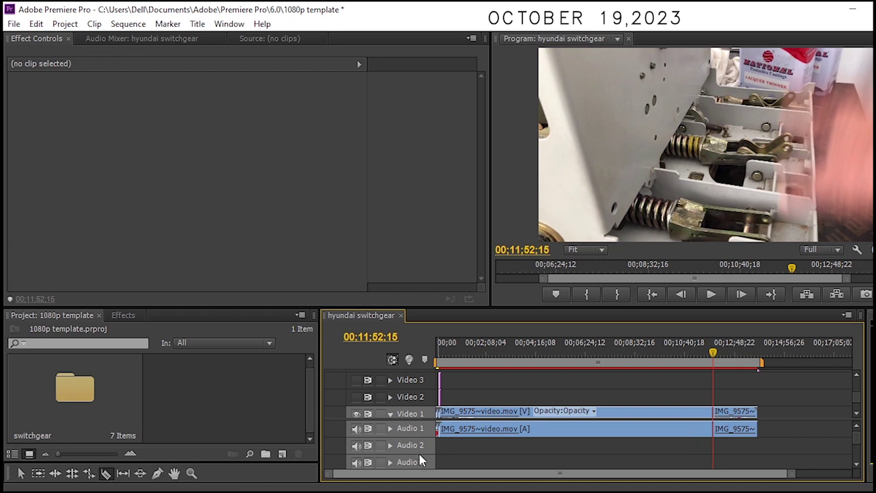
click(20, 473)
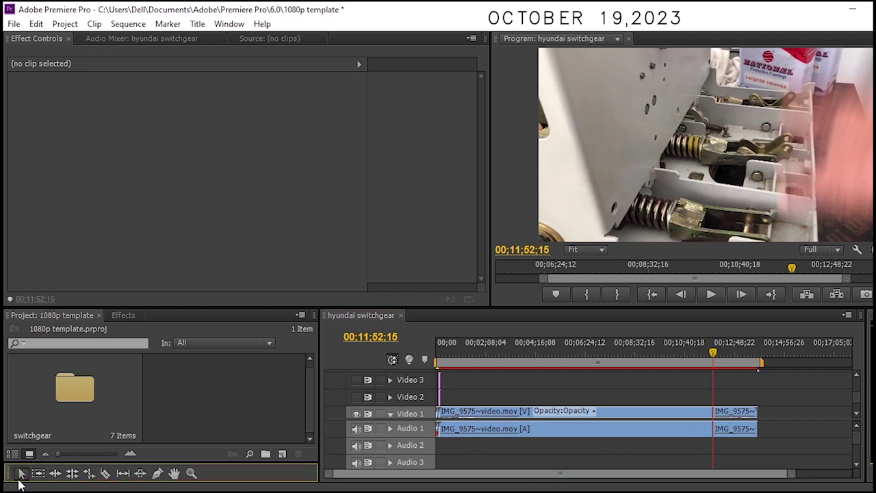
Step: Review the second footage piece from the split and trim its start to 00;12;08;06
key(space)
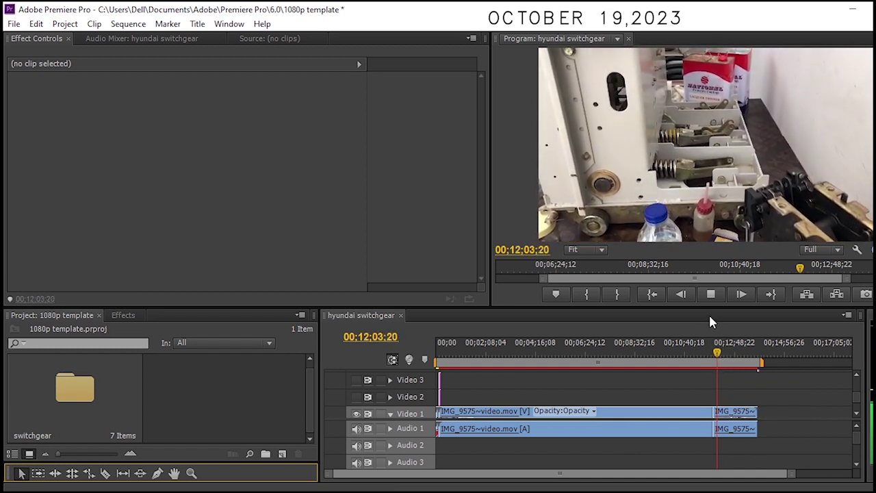
click(734, 413)
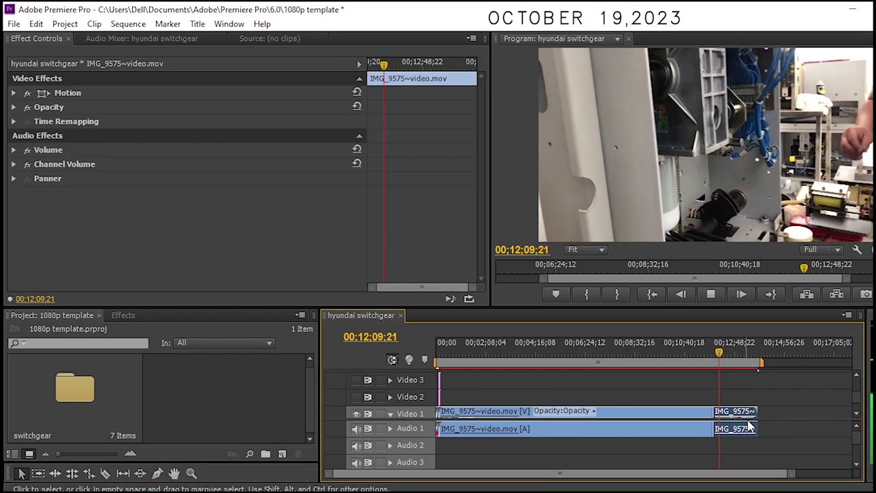
key(space)
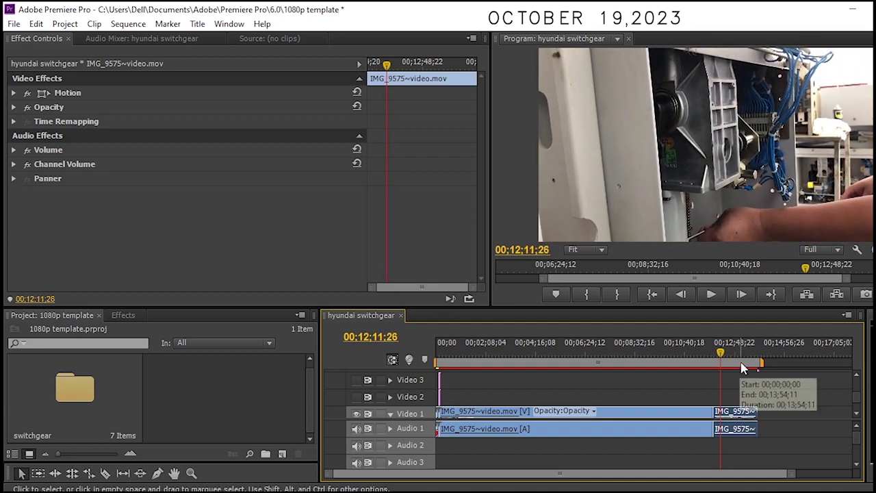
key(Left)
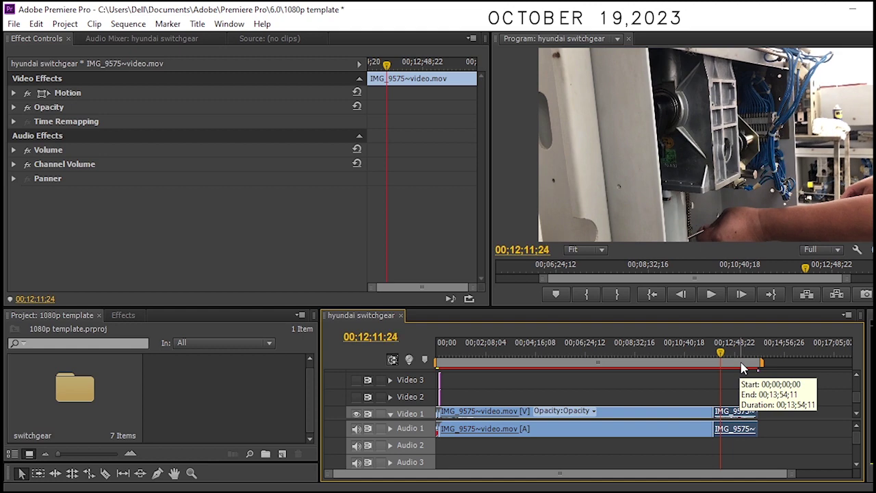
key(Left)
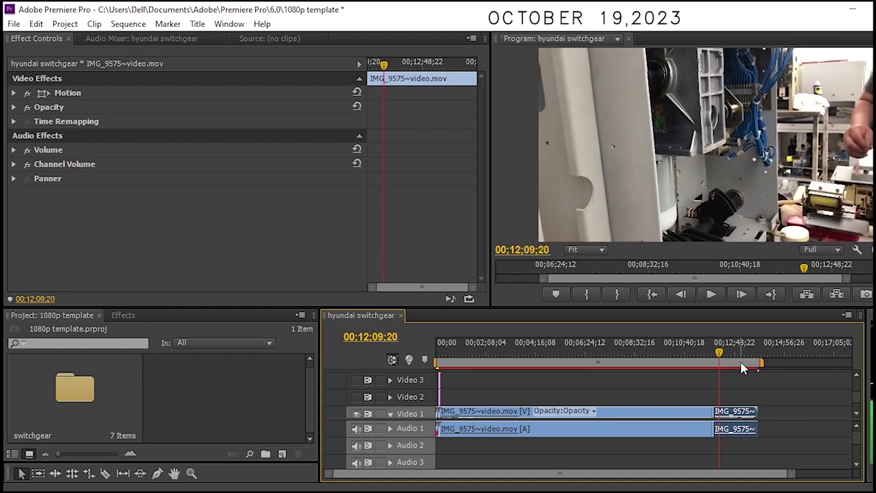
key(Left)
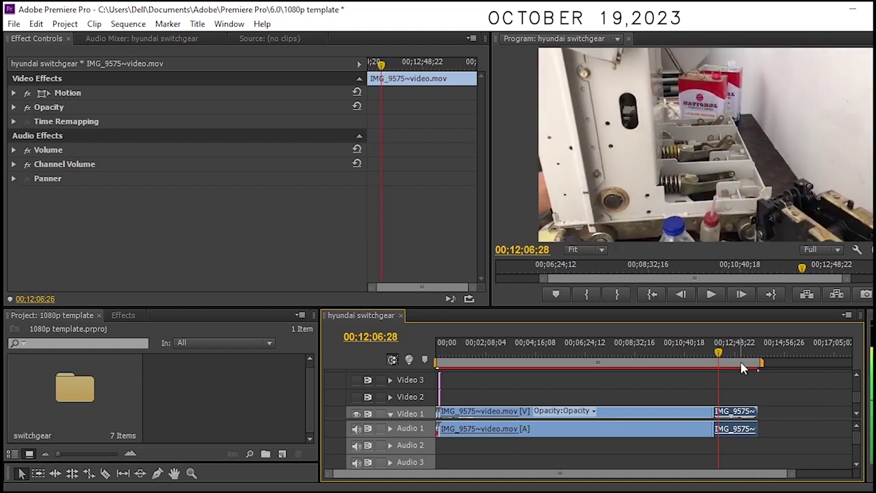
key(space)
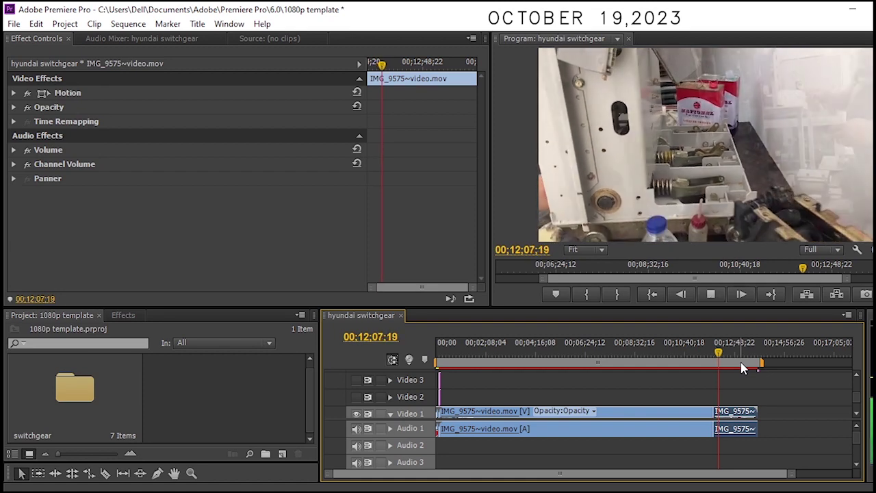
key(space)
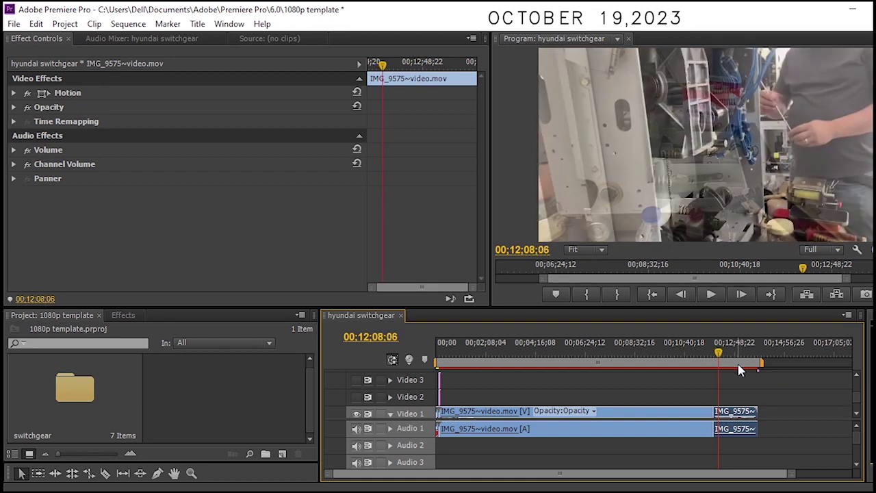
drag(715, 413, 719, 414)
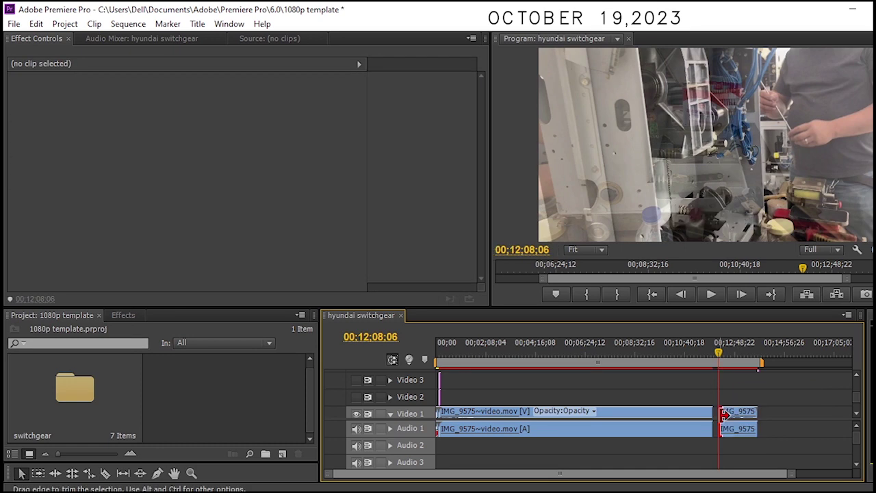
Step: Play the trimmed second piece and sample its remaining footage through to the end
click(711, 294)
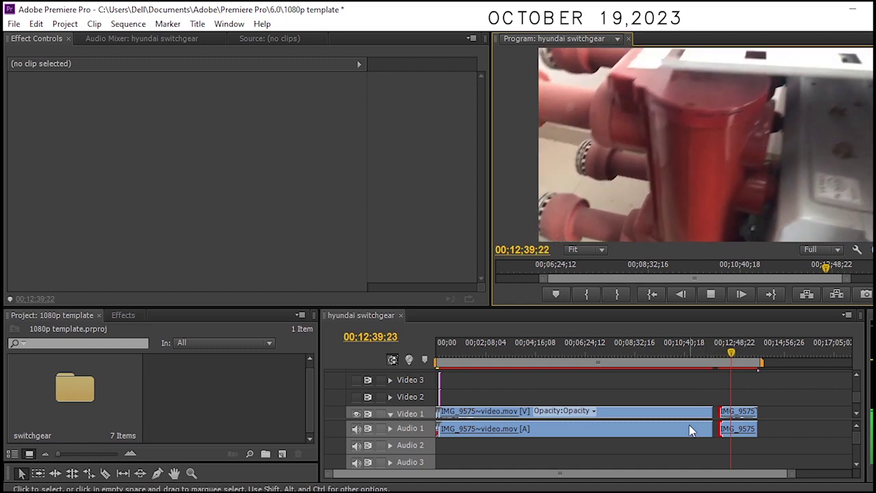
key(space)
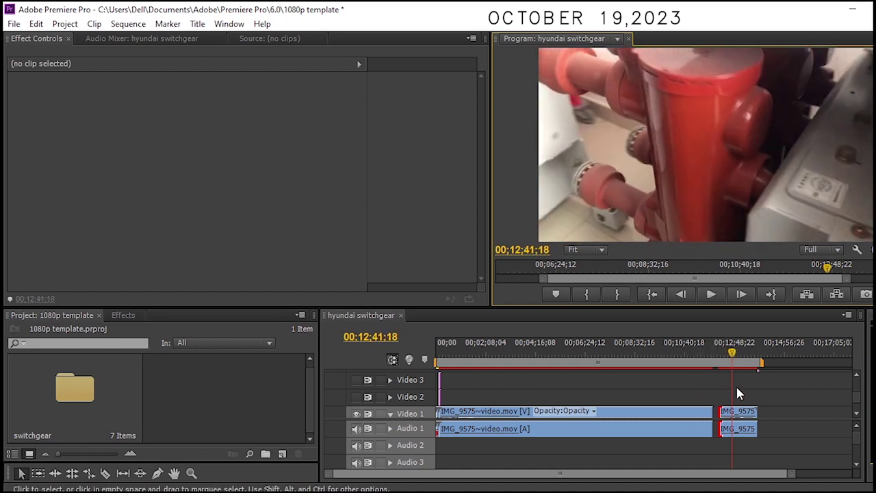
click(742, 360)
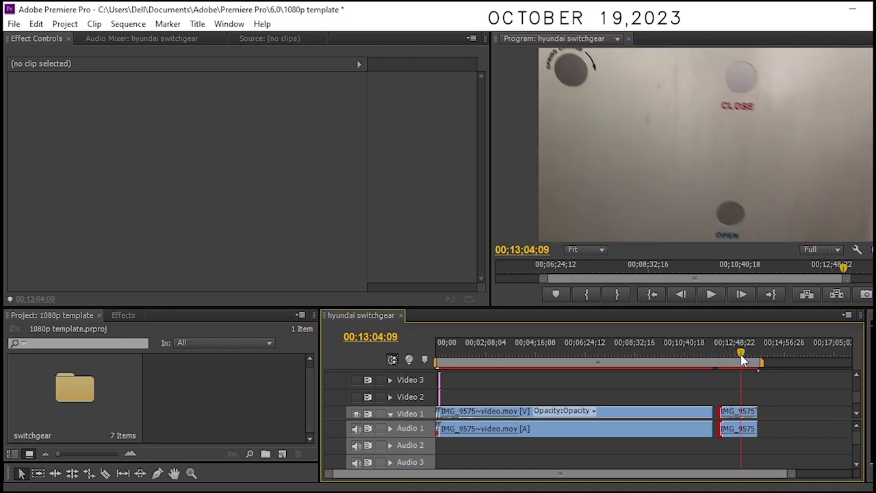
key(space)
drag(743, 361, 751, 357)
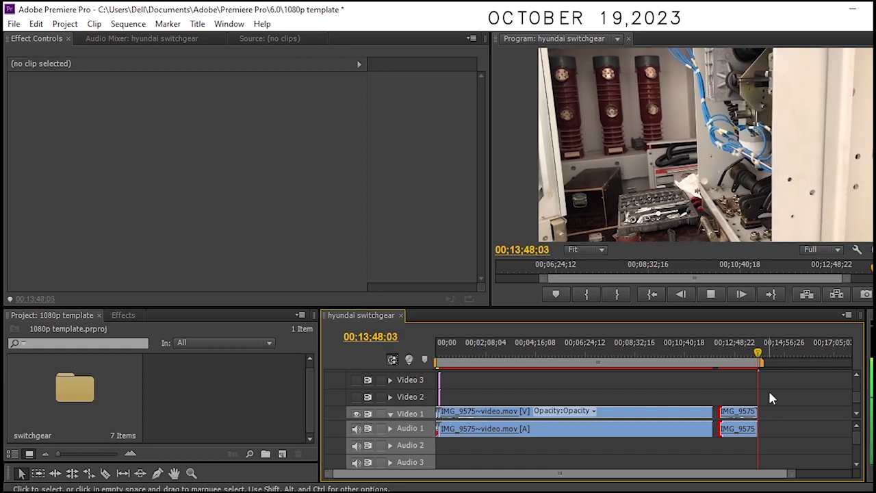
Step: Close the gap by moving the second footage piece against the first, and move the outro title on Video 4 to the new footage end
click(730, 414)
drag(730, 414, 727, 441)
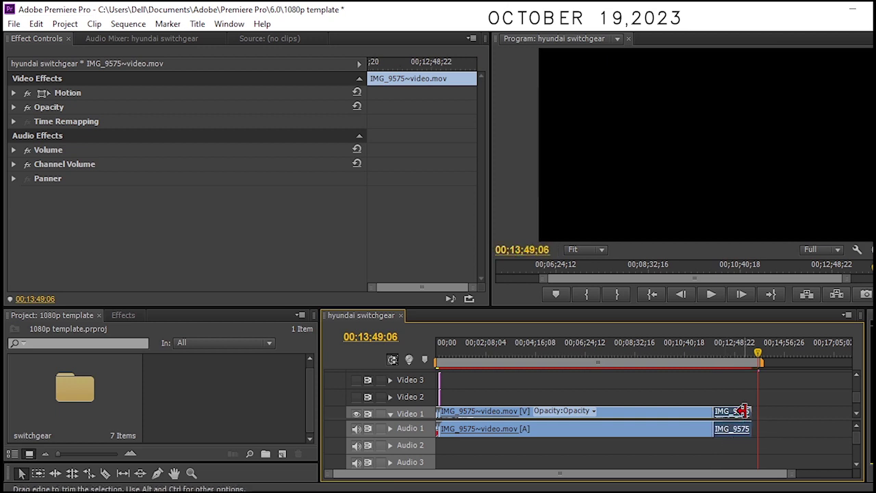
click(856, 375)
drag(791, 473, 667, 487)
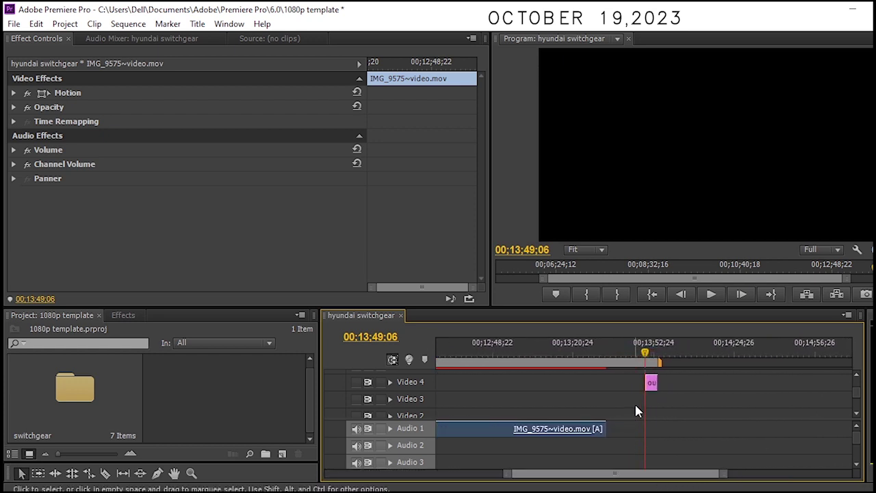
drag(650, 383, 616, 388)
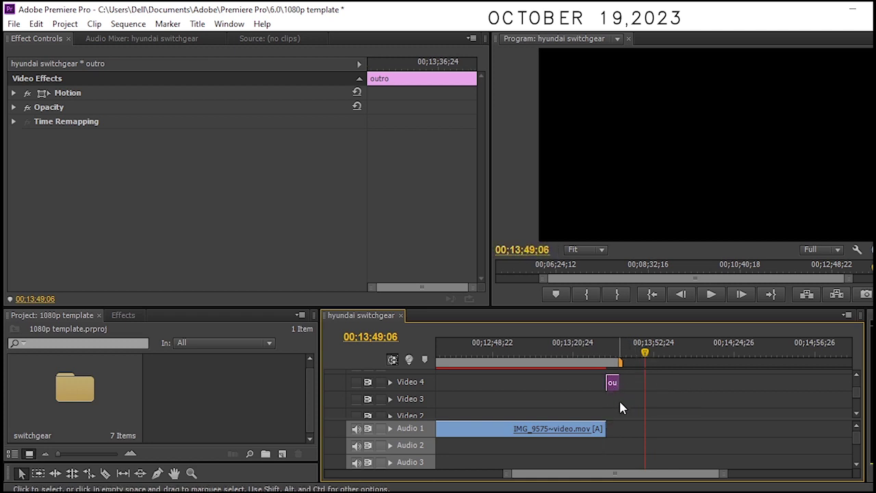
Step: Extend the caption title on Video 2 and the date title on Video 3 to the end of the footage
click(652, 294)
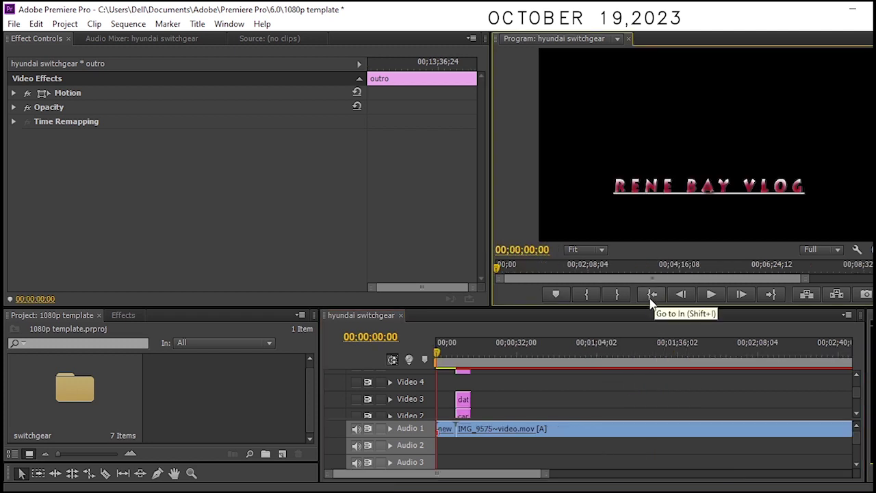
drag(546, 473, 498, 478)
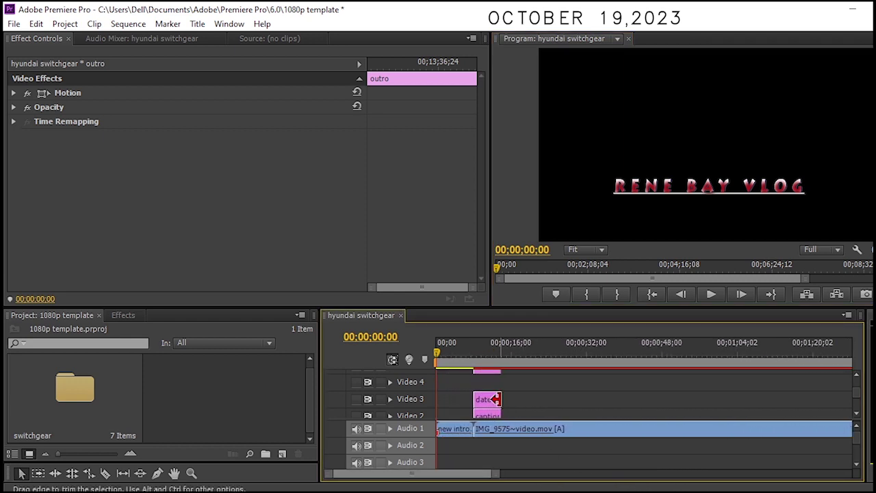
click(856, 413)
click(857, 416)
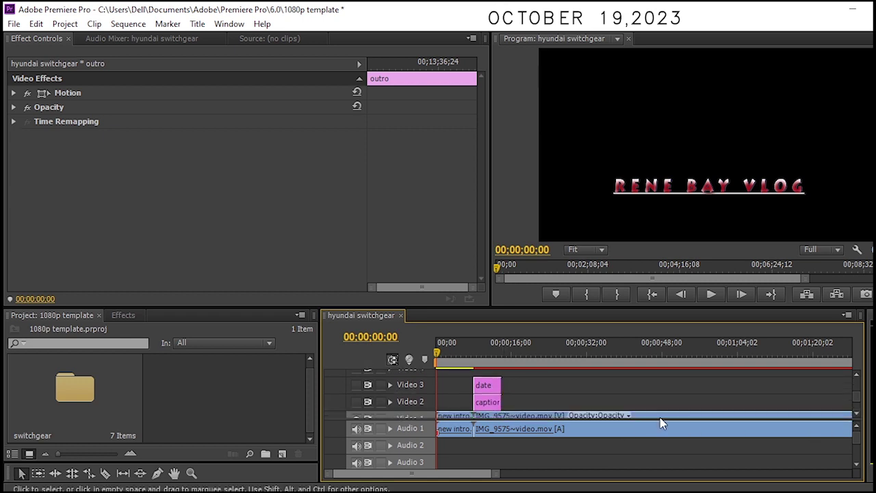
drag(508, 403, 820, 402)
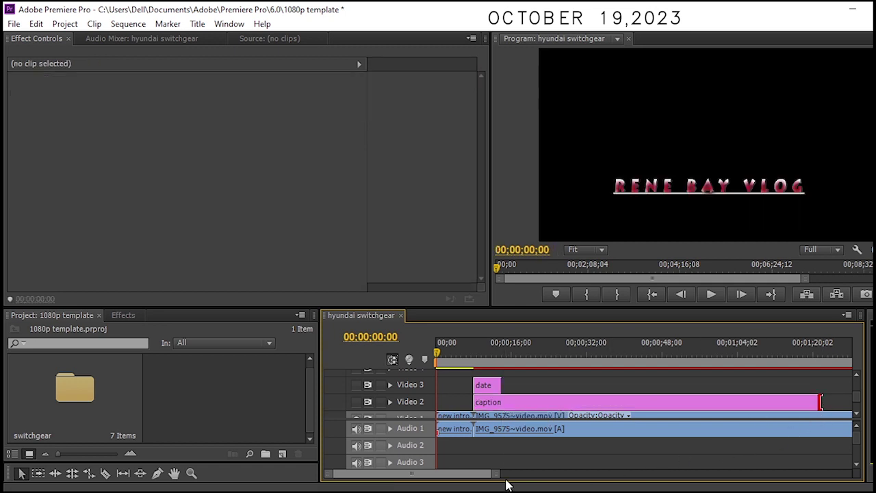
drag(497, 473, 682, 473)
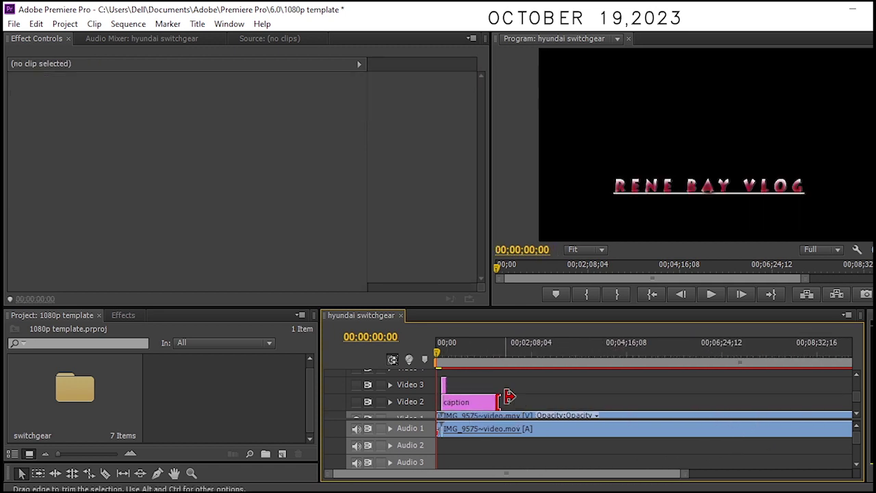
drag(500, 402, 794, 403)
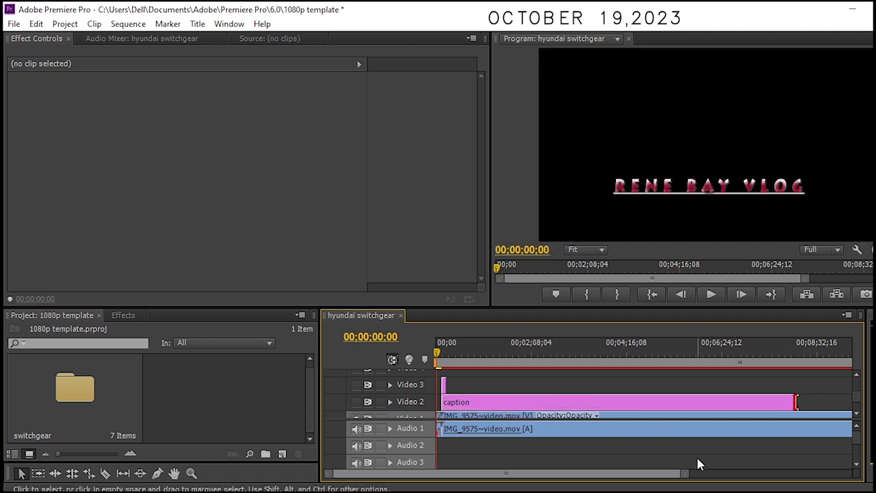
drag(682, 475, 780, 475)
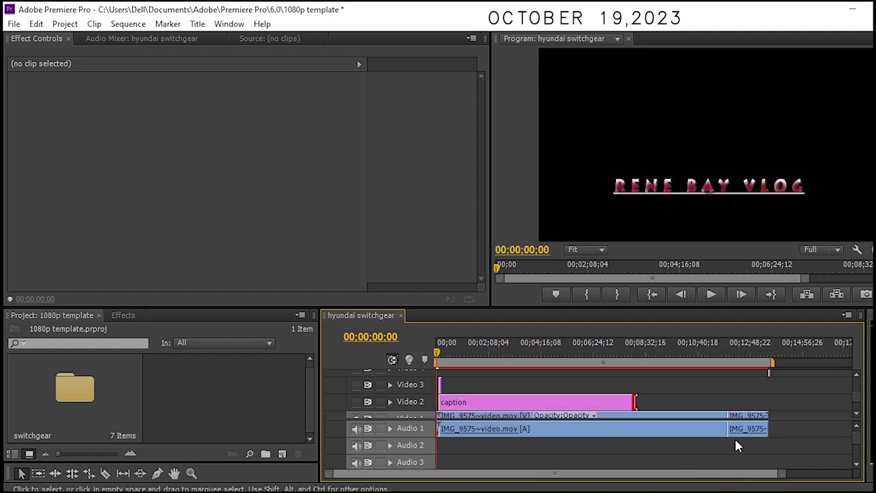
drag(634, 402, 769, 401)
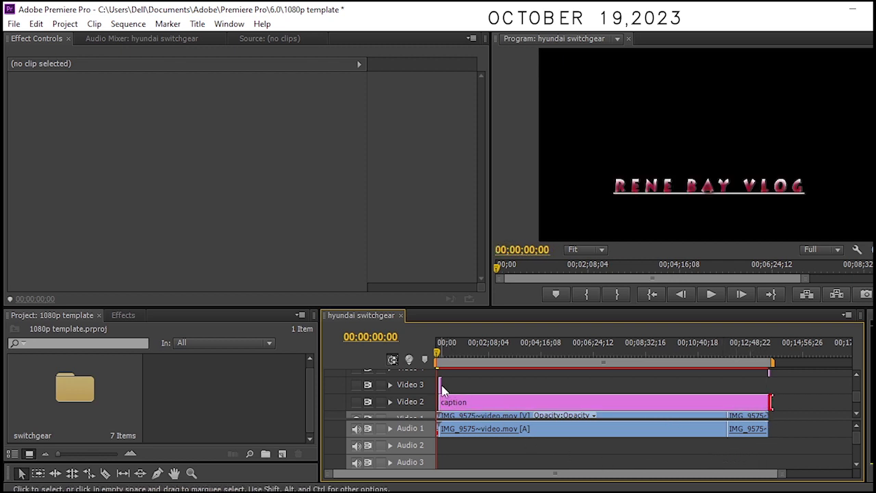
drag(445, 385, 771, 389)
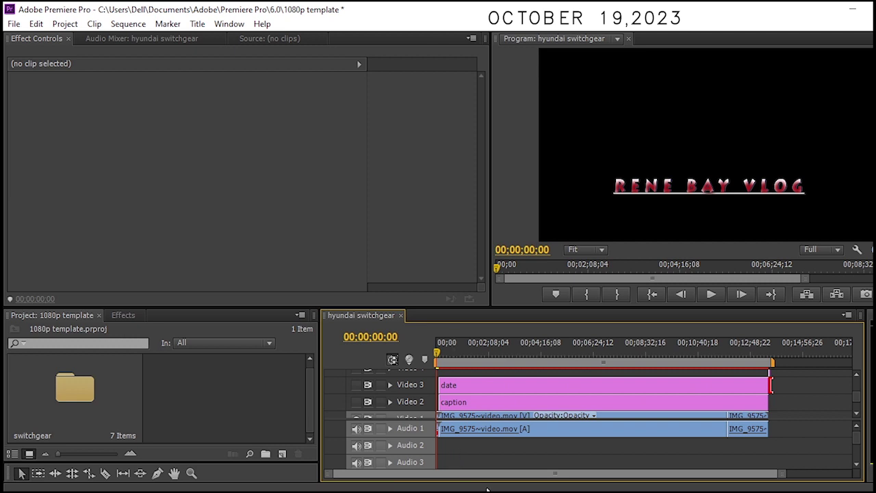
Step: Open the caption title for editing and start a text line on its canvas with "REPAIR"
click(592, 405)
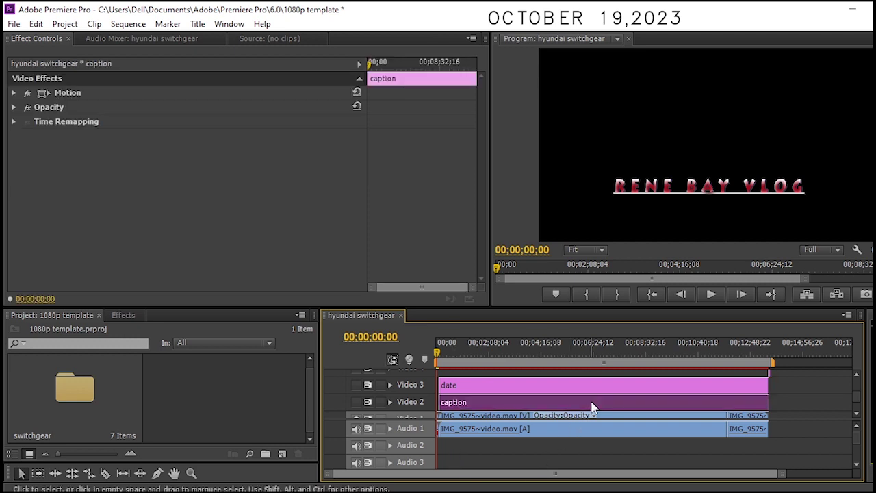
double_click(593, 405)
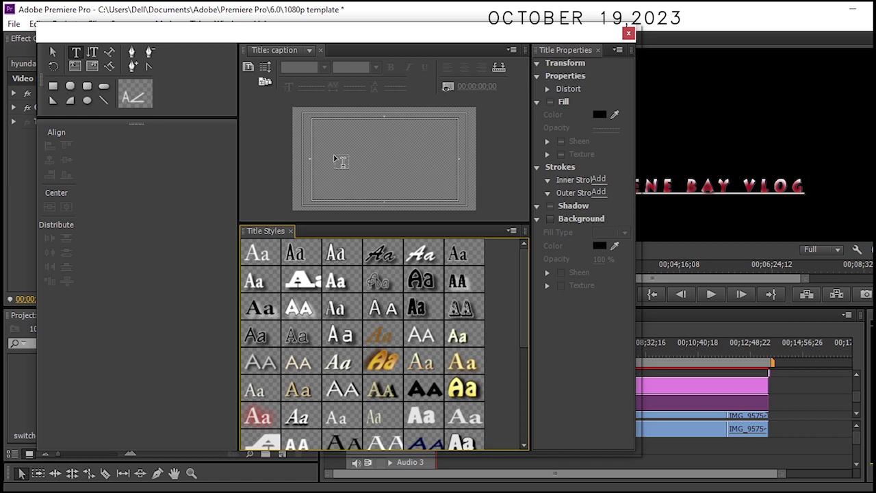
click(334, 153)
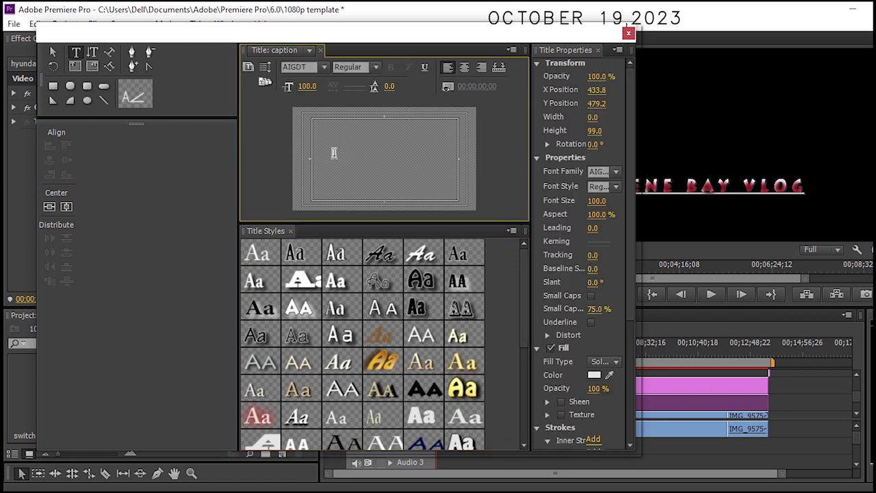
text(BEFO)
text(IR)
key(BackSpace)
key(BackSpace)
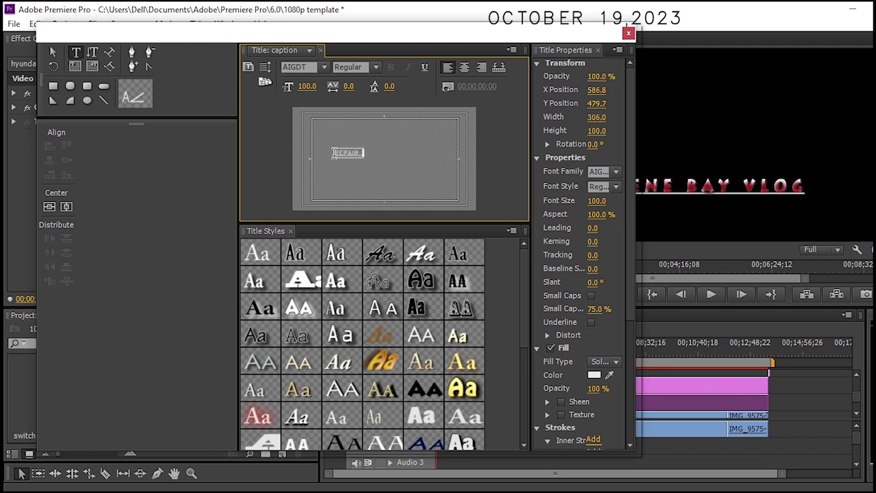
Step: Complete the caption title's text line so it reads "REPAIR OF 11 KV SWITCHGEAR"
text(OF HIGH VOL)
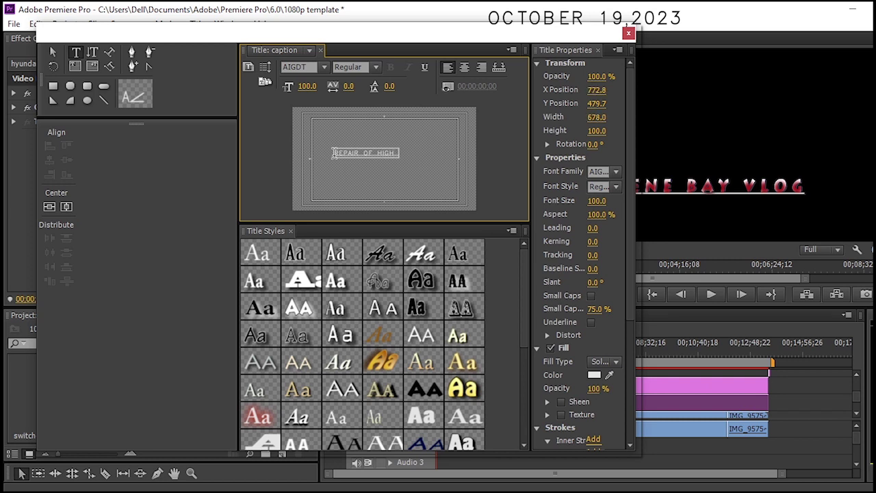
text(TAGE)
key(BackSpace)
key(BackSpace)
key(BackSpace)
key(BackSpace)
key(BackSpace)
key(BackSpace)
key(BackSpace)
key(BackSpace)
key(BackSpace)
key(BackSpace)
key(BackSpace)
key(BackSpace)
key(BackSpace)
text(LI K)
text(V)
text( SWITCH)
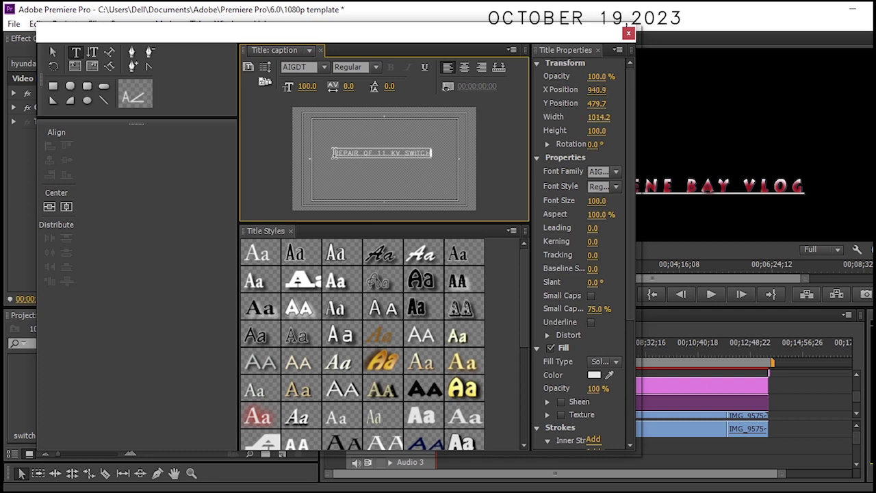
text(GEAR)
key(Escape)
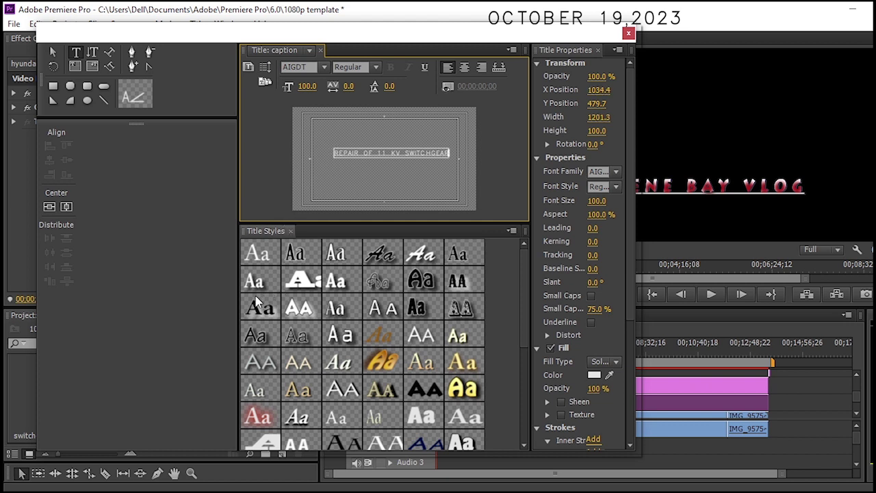
Step: Center the caption text vertically and horizontally, set its fill color to near-black 0F0E0E, and close the title editor
click(66, 206)
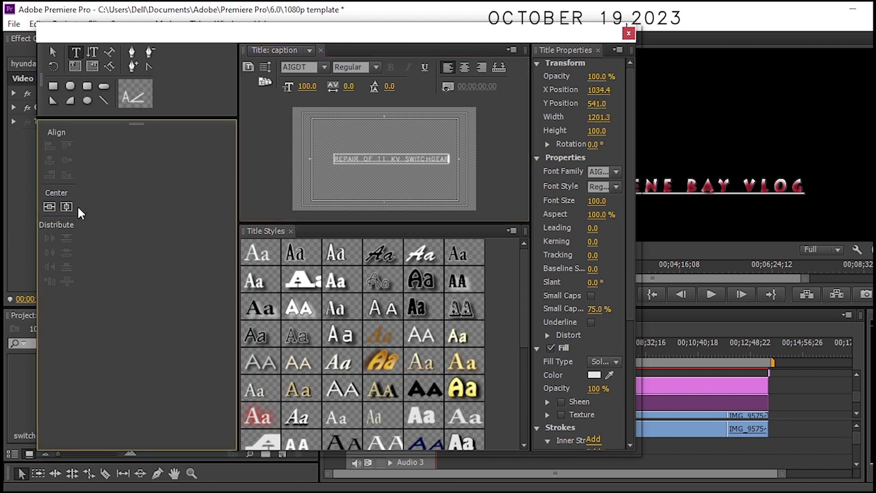
click(66, 207)
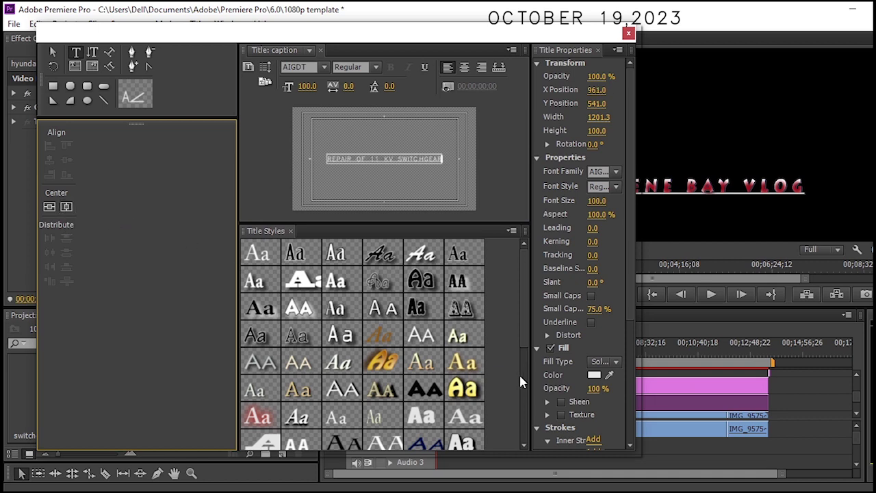
click(594, 375)
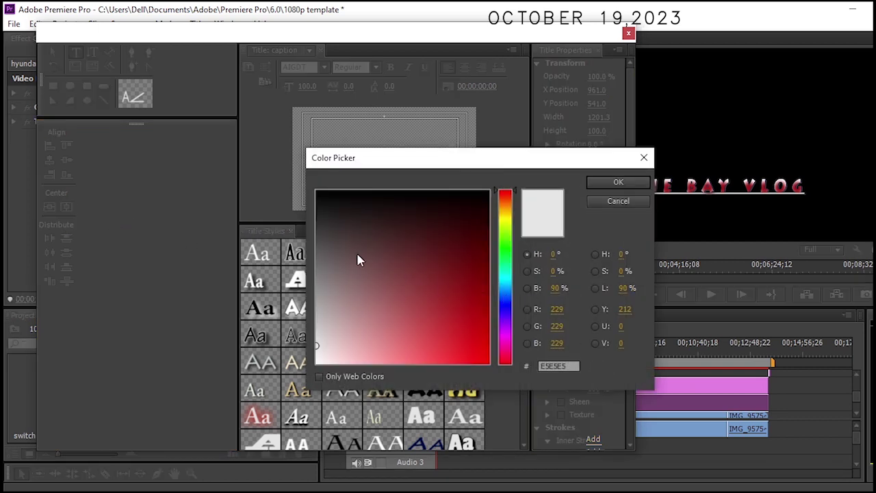
click(331, 202)
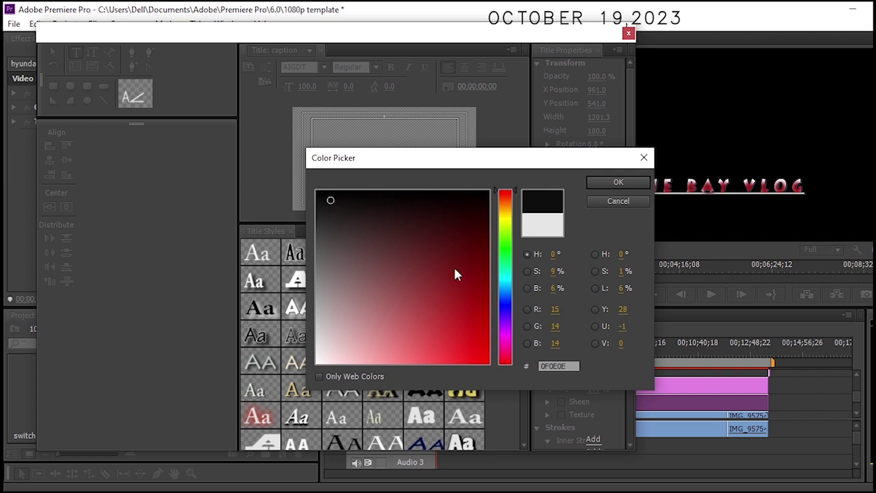
click(617, 183)
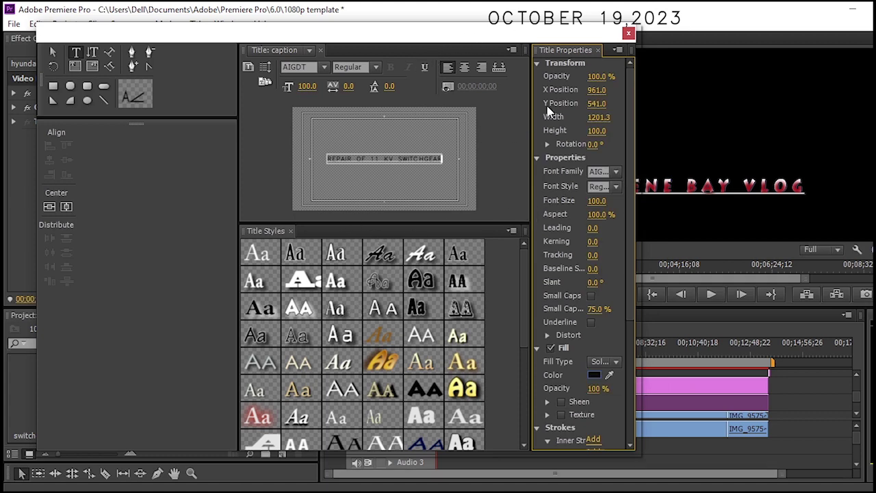
click(628, 33)
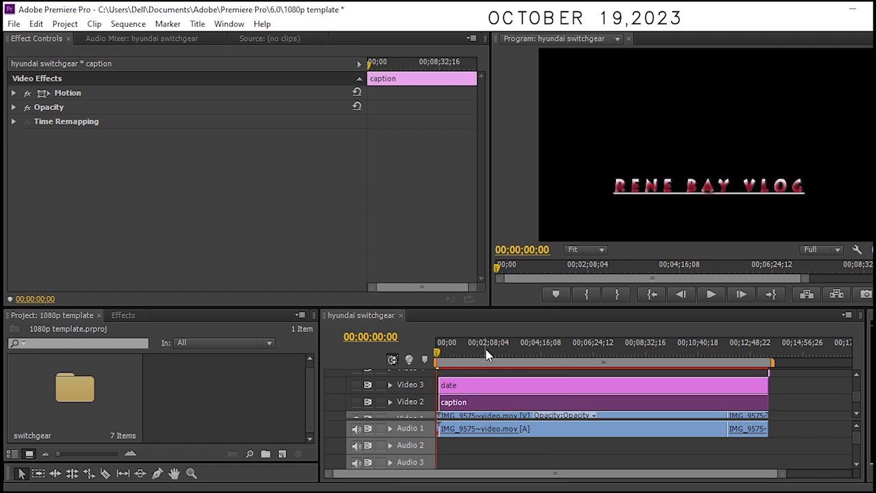
Step: Move the playhead to about 00;00;53;04 in the footage and turn on the visibility of track Video 2
click(459, 355)
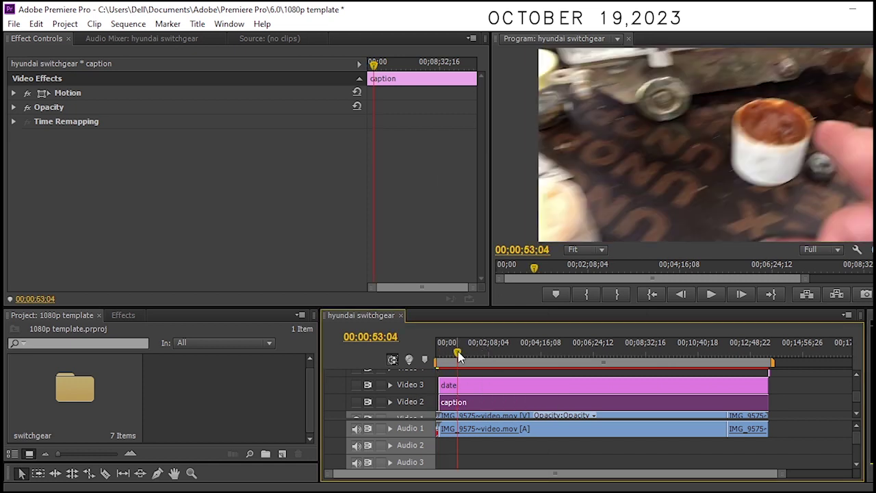
click(356, 401)
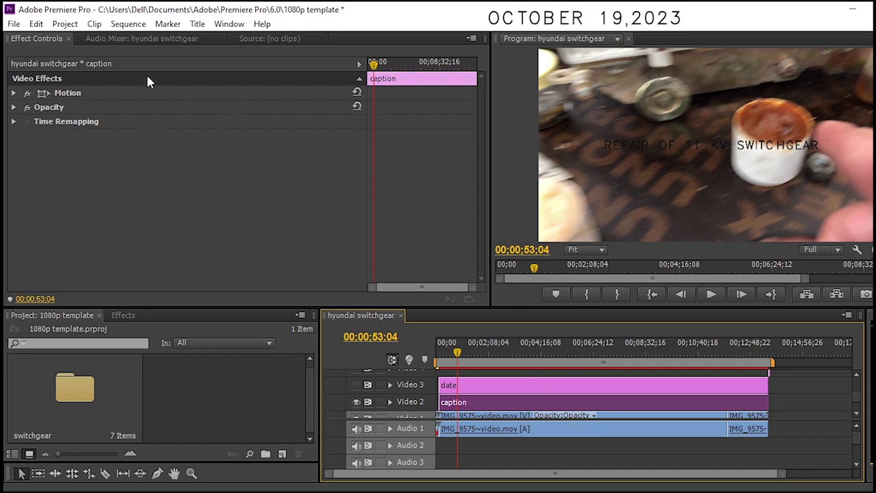
Step: Scale the caption title to 60 and move it to position 648, 951 near the bottom of the frame
click(13, 92)
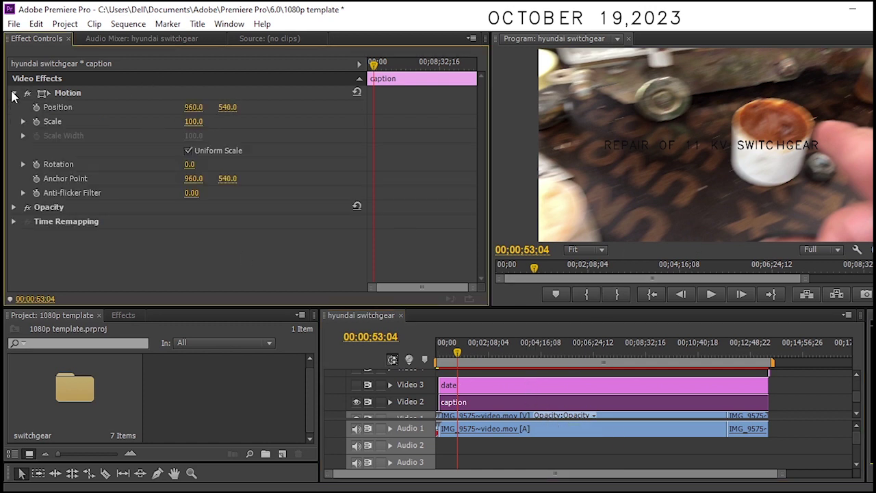
click(200, 120)
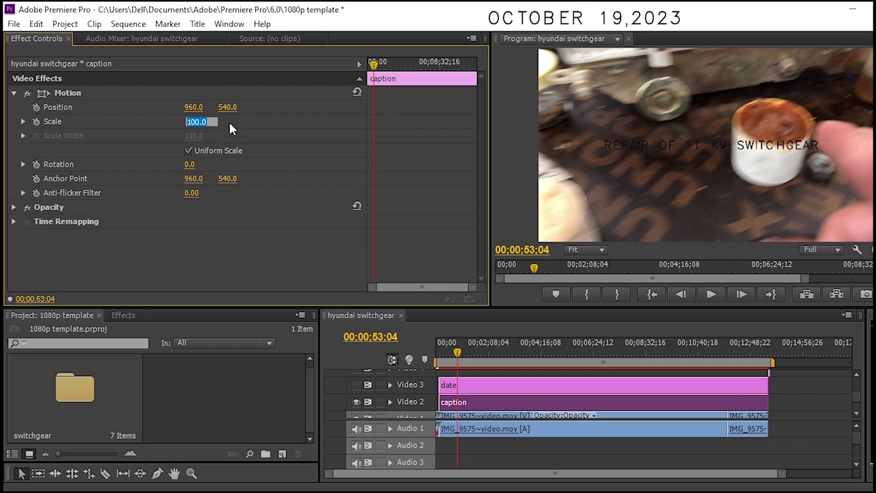
text(60)
key(Return)
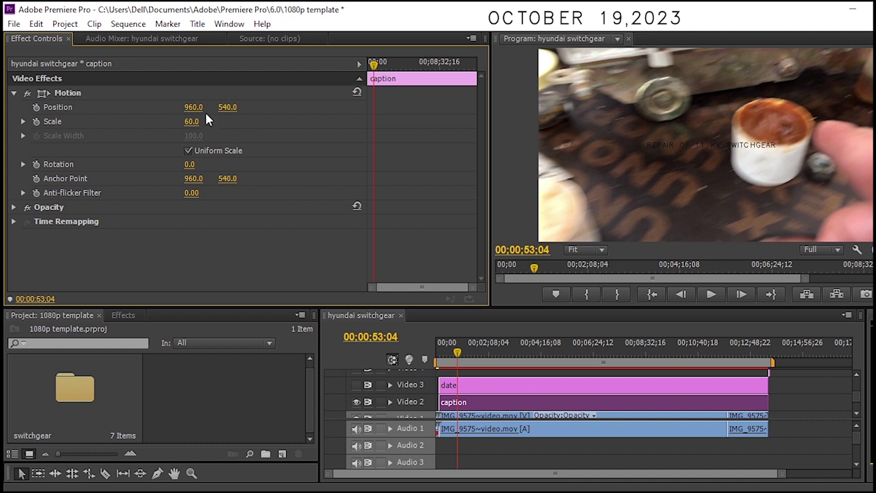
drag(225, 111, 507, 111)
drag(195, 107, 14, 108)
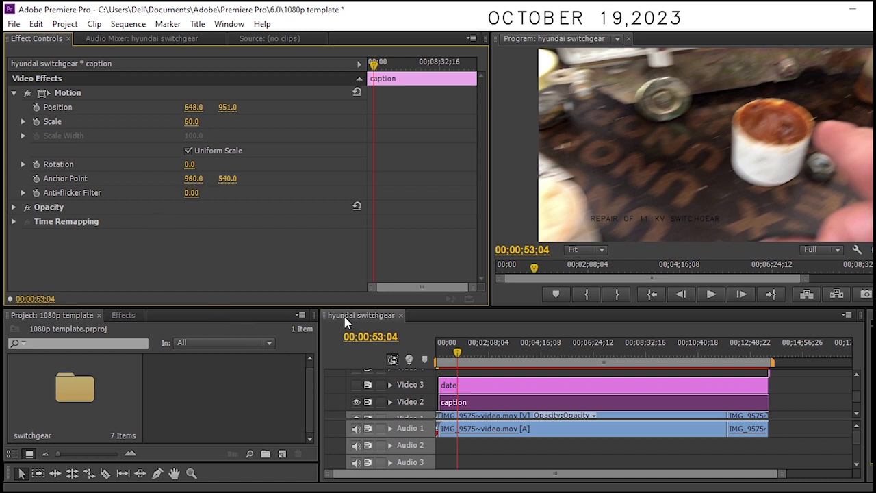
Step: Turn on the visibility of track Video 3 and scale the date title to 60
click(561, 394)
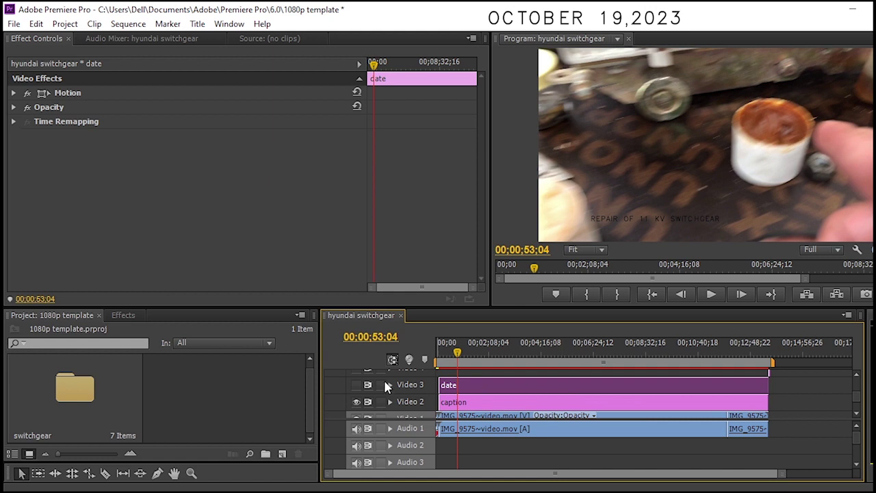
click(357, 386)
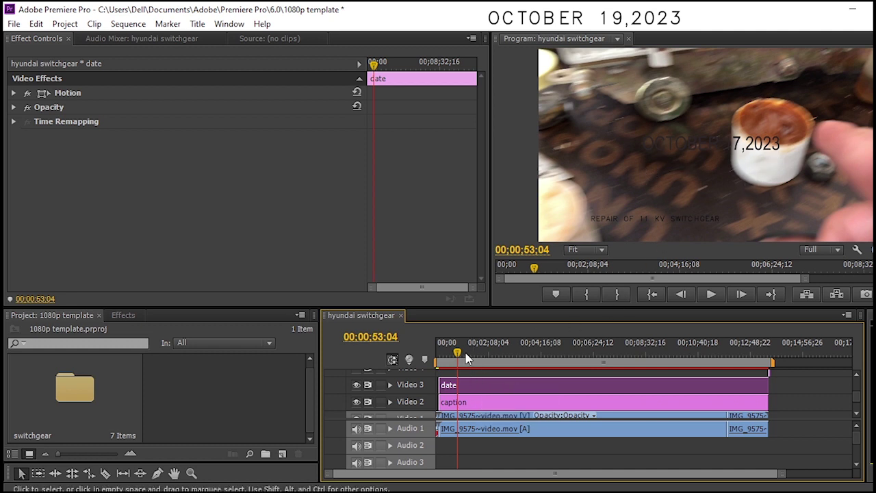
click(13, 93)
click(196, 121)
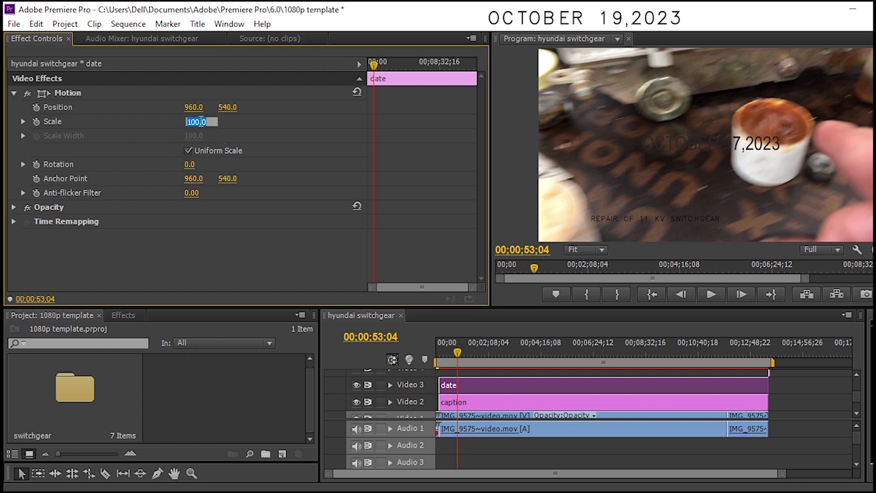
text(60)
key(Return)
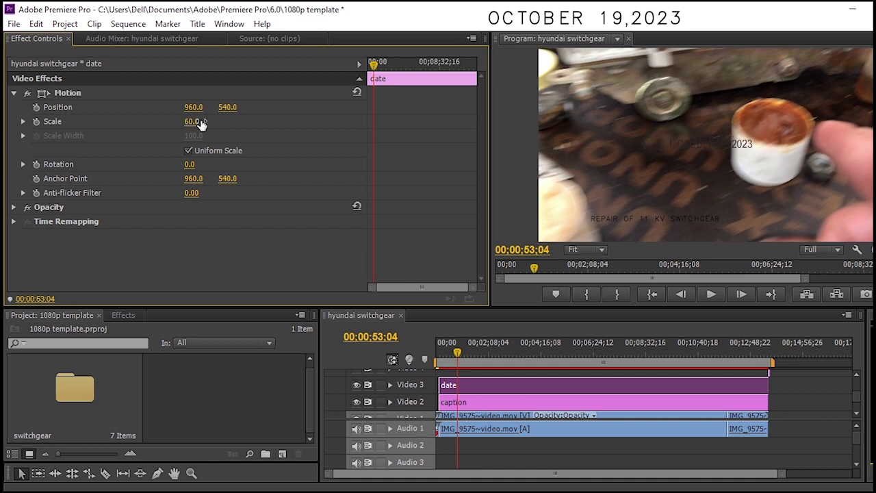
Step: Move the date title to position 309, 77 in the frame's upper corner and reduce its scale to 40
drag(223, 110, 154, 110)
drag(229, 109, 68, 106)
drag(192, 107, 94, 107)
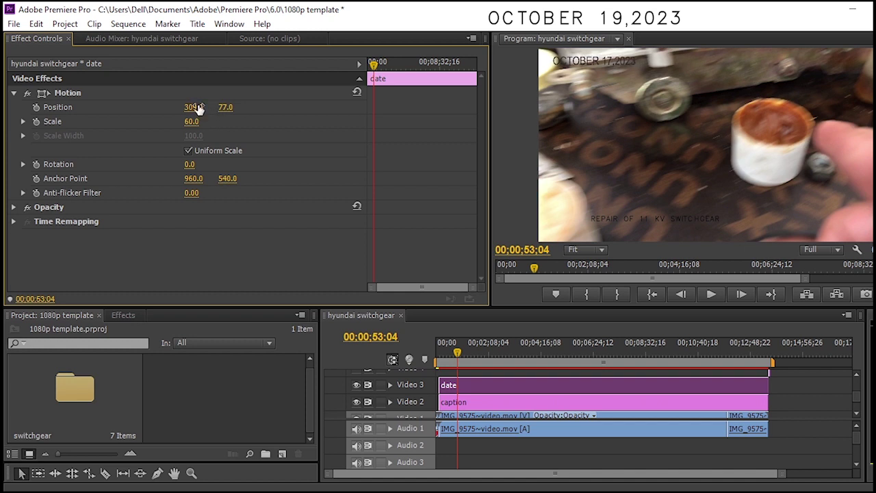
click(194, 122)
text(40)
key(Return)
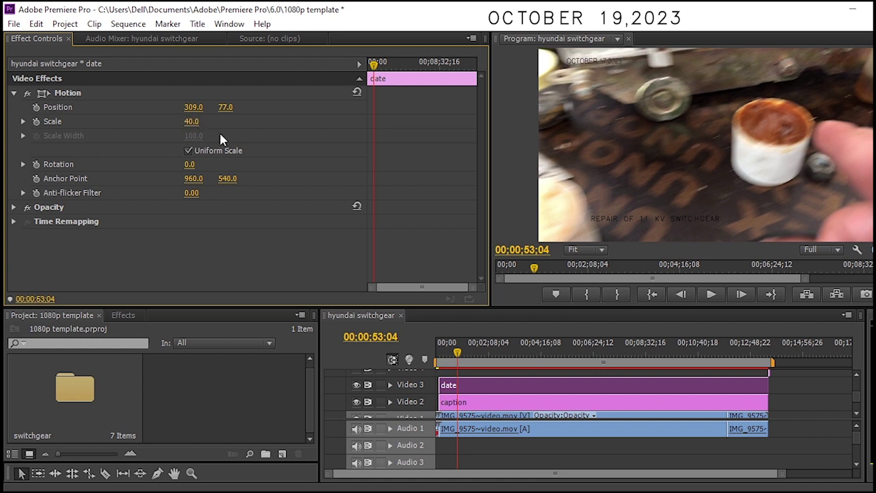
Step: Set the date title's horizontal position to 284, and fine-tune it to 273
click(193, 108)
text(284)
key(Return)
drag(195, 107, 187, 107)
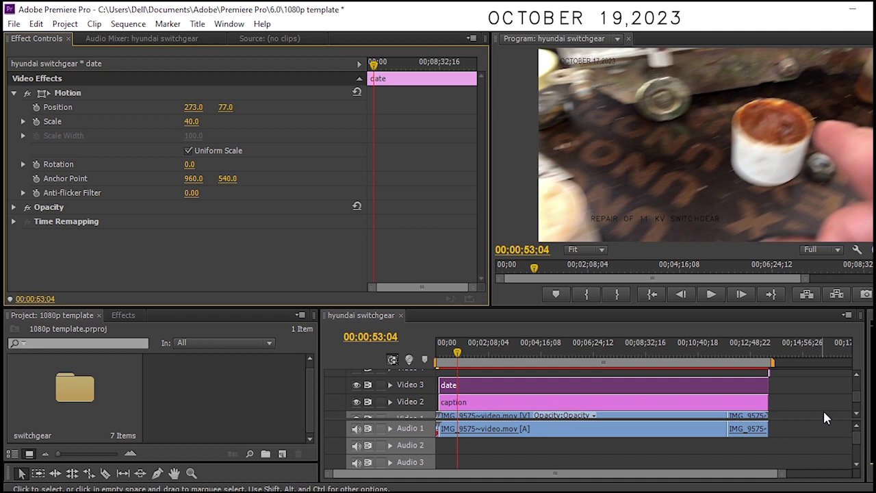
scroll(858, 382, up, 1)
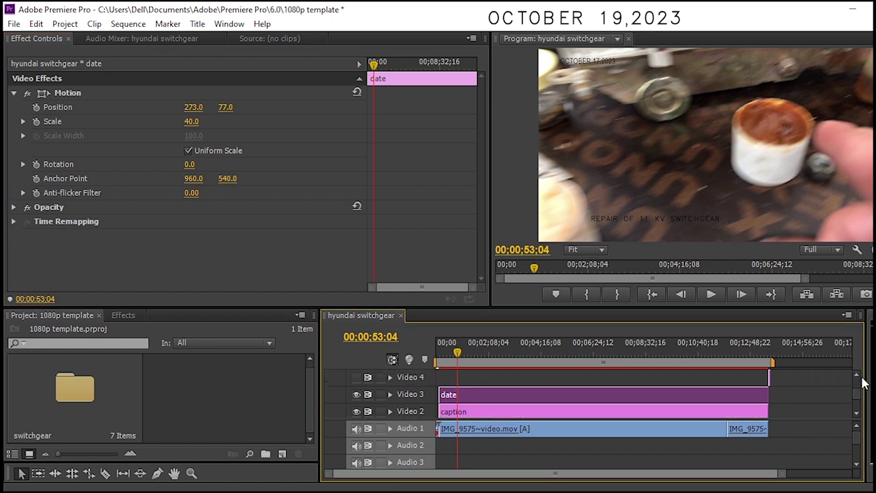
click(580, 382)
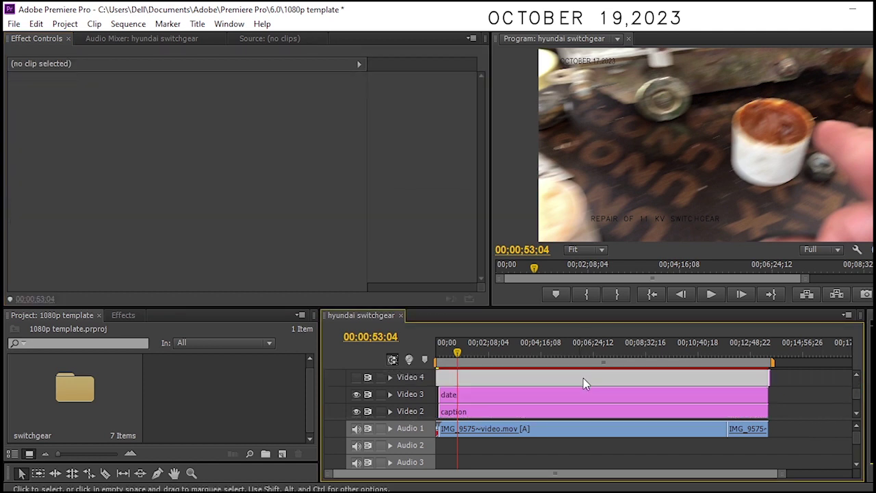
click(608, 354)
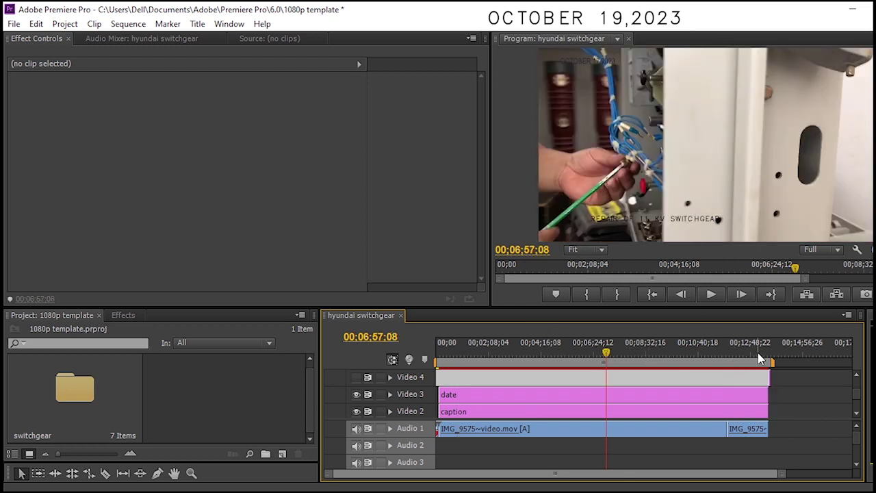
scroll(859, 383, up, 3)
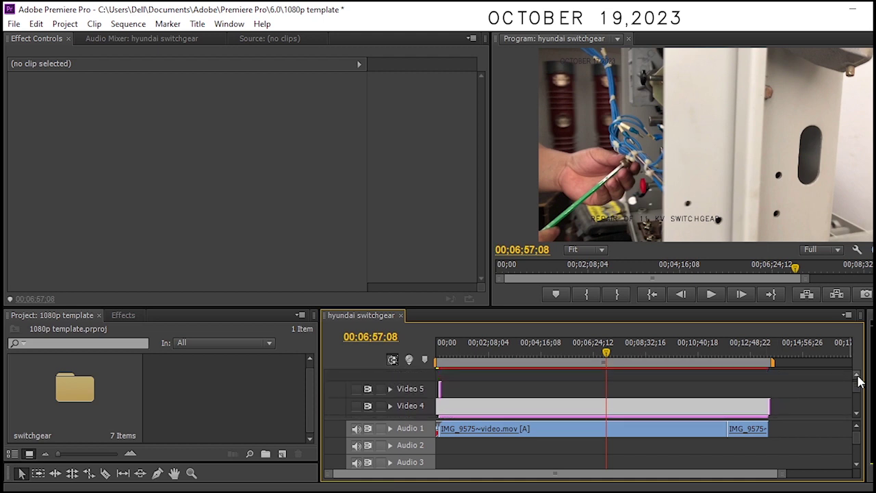
scroll(859, 381, up, 1)
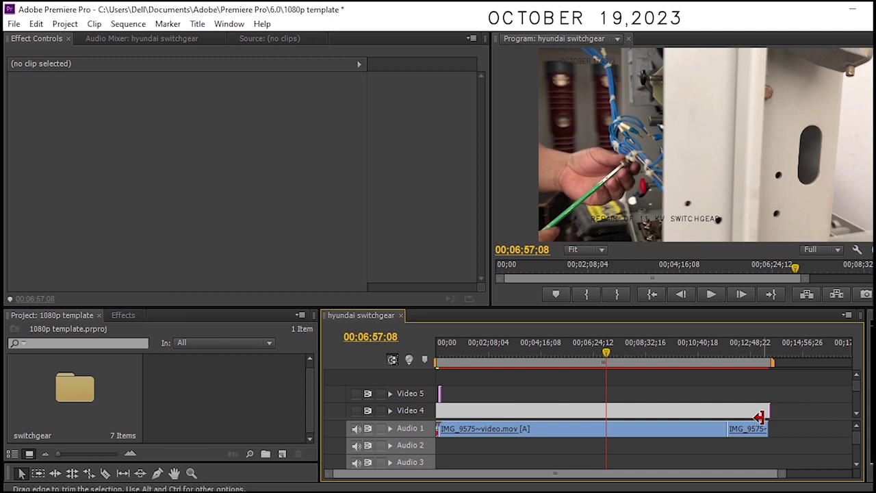
click(798, 408)
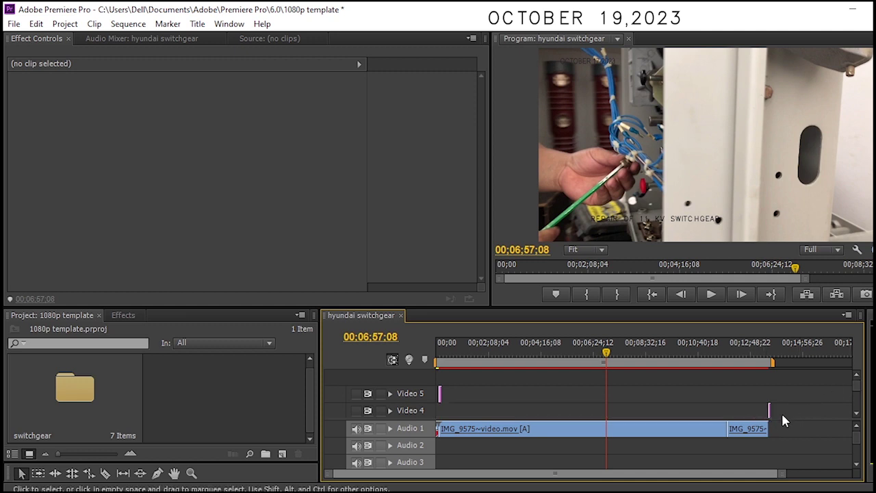
Step: Place the playhead on the outro title at 00;13;34;23 and turn on the visibility of track Video 4
click(771, 353)
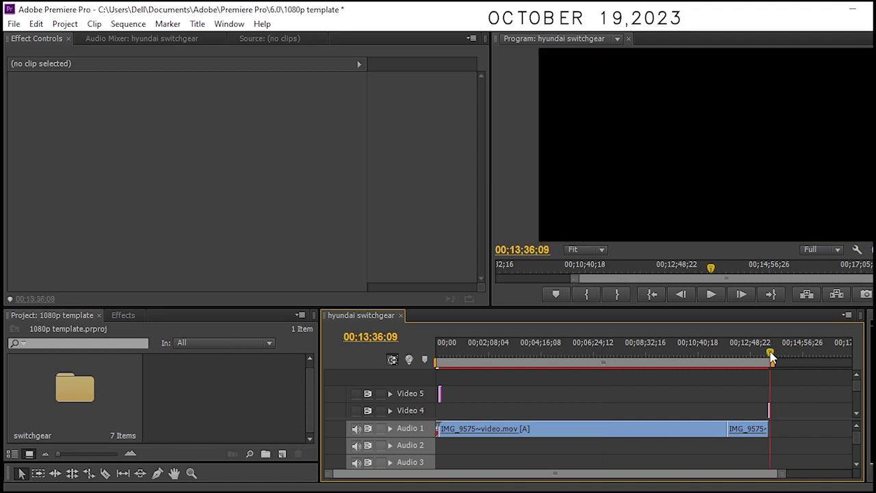
drag(782, 474, 625, 465)
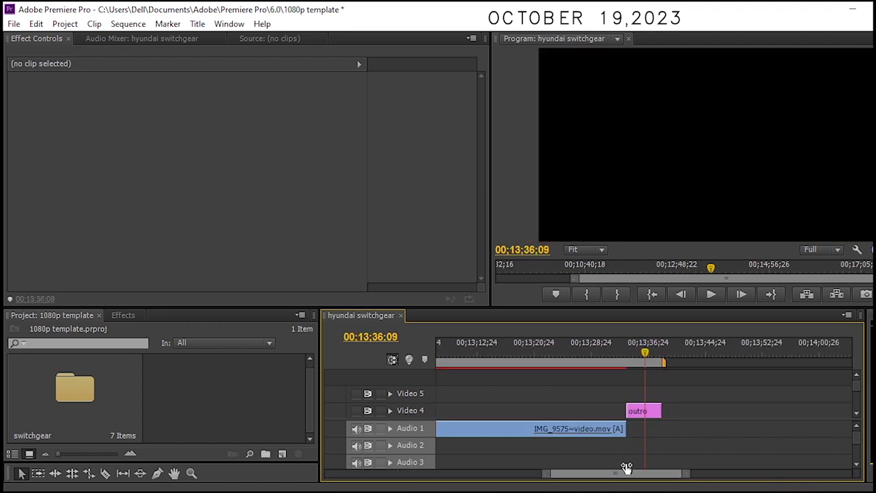
click(633, 352)
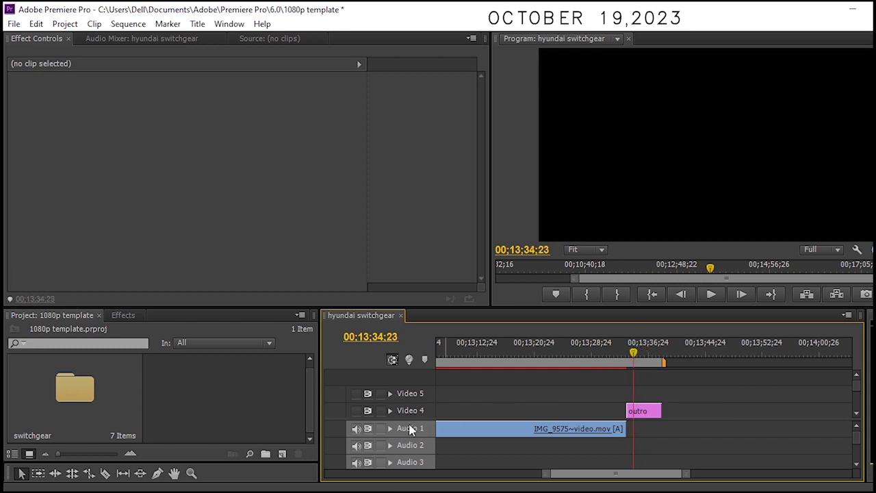
click(356, 410)
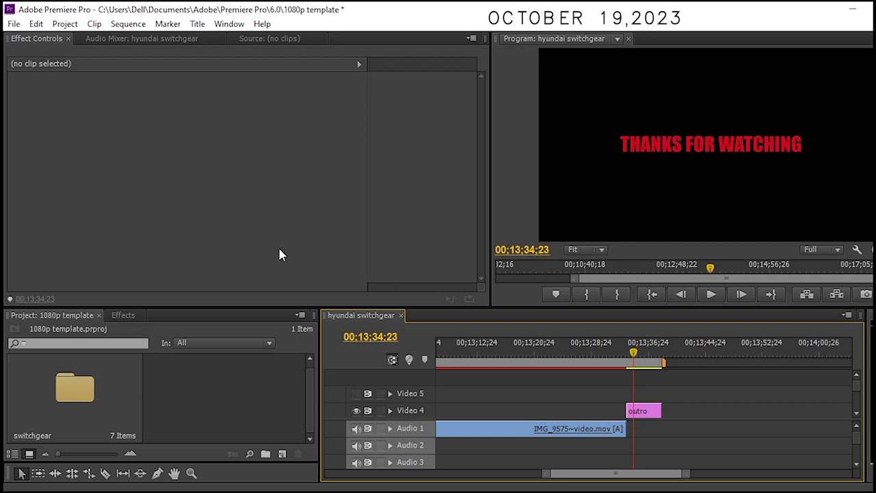
Step: Enlarge the outro title on Video 4 to a scale of 151 and deselect it
click(643, 411)
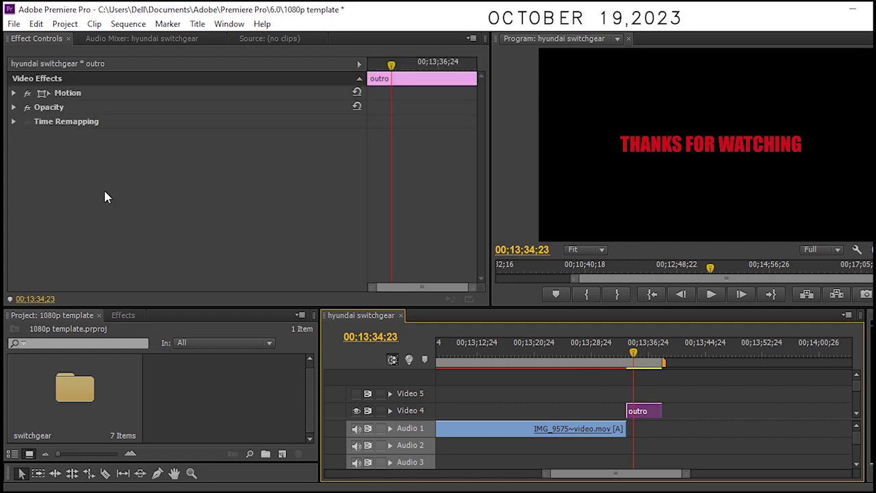
click(18, 95)
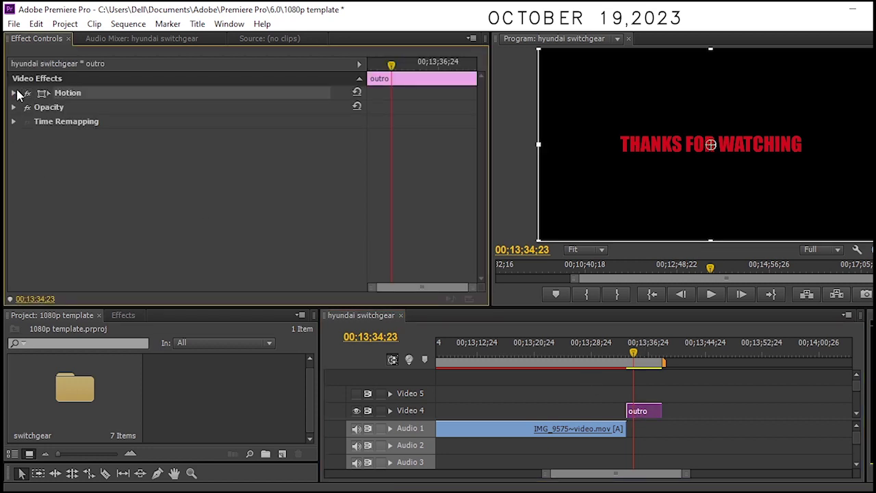
click(14, 92)
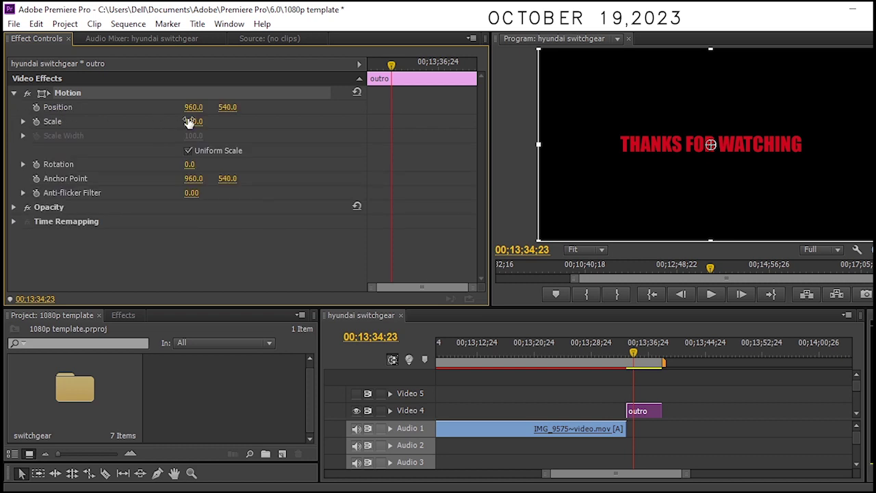
drag(193, 121, 228, 121)
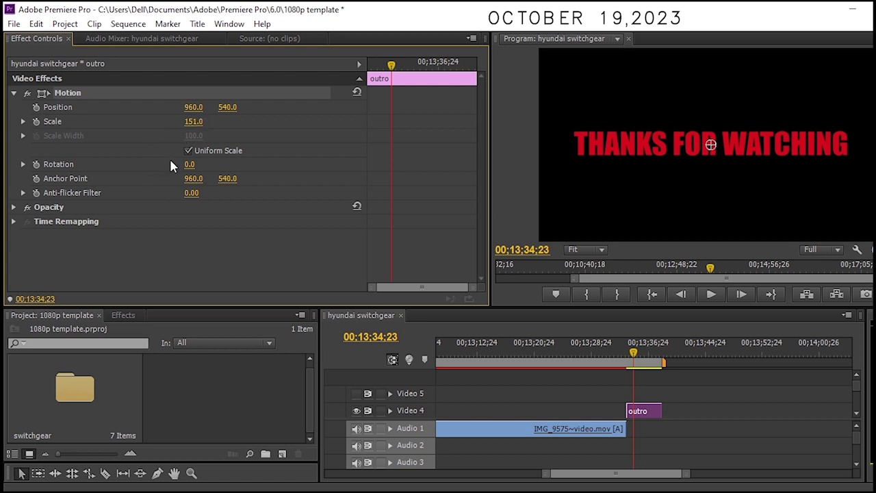
click(611, 397)
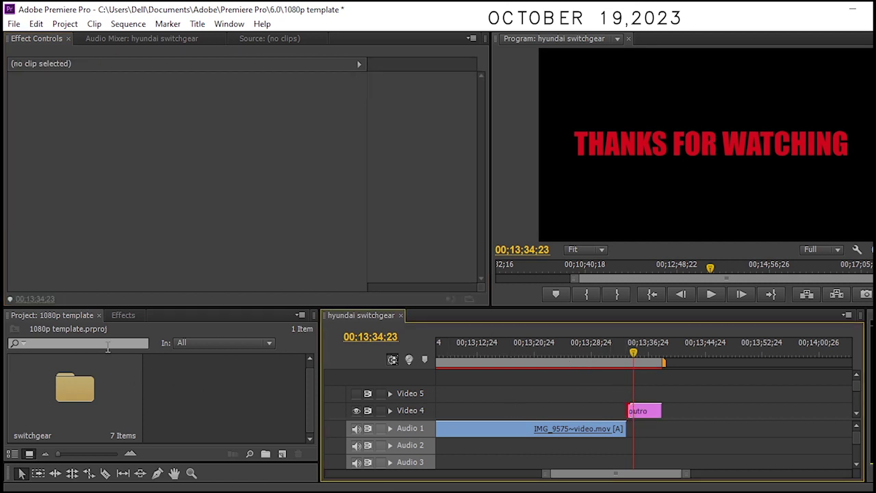
Step: Apply the Cross Dissolve video transition to both the start and the end of the outro title on Video 4
click(124, 315)
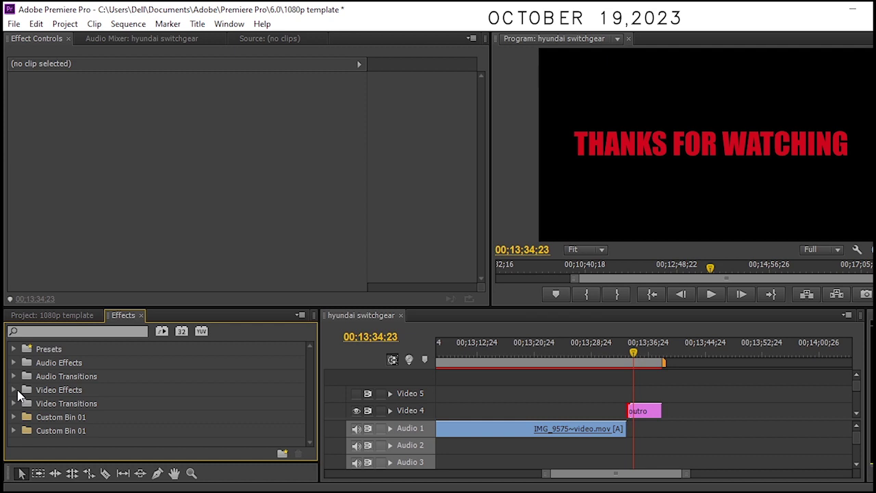
click(13, 403)
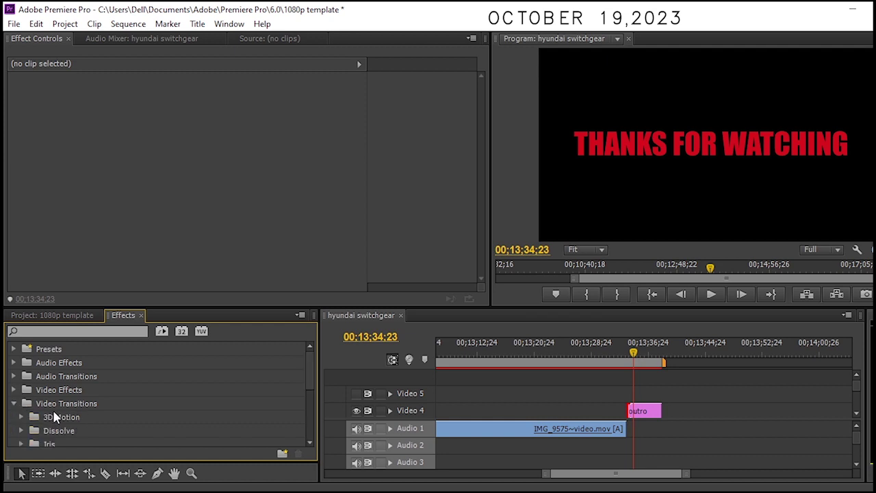
click(21, 430)
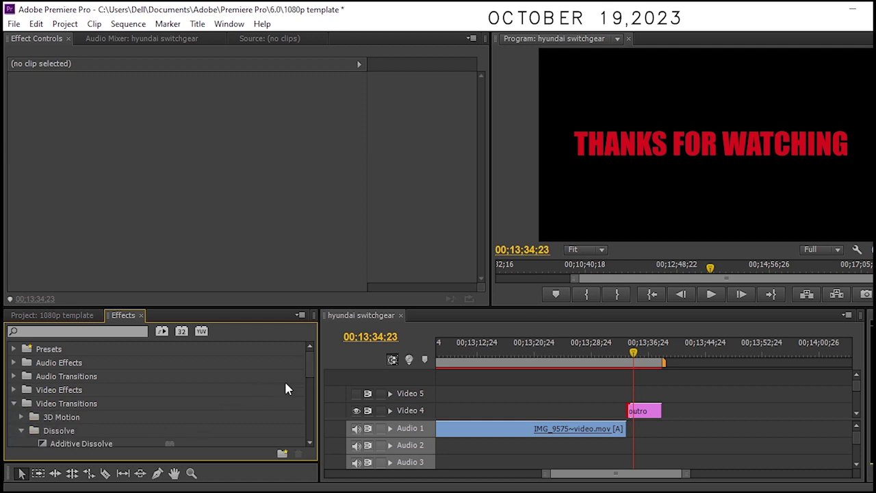
mouse_move(309, 369)
mouse_down()
mouse_move(310, 400)
mouse_move(313, 379)
mouse_up()
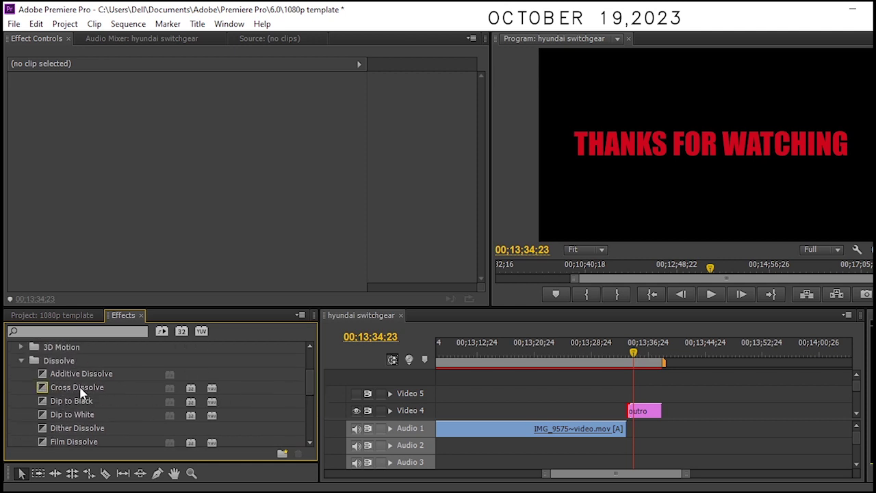
click(80, 389)
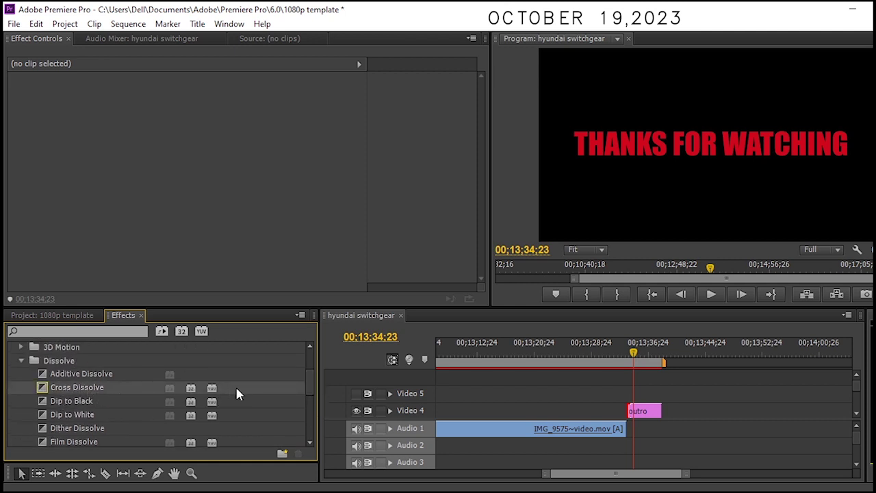
mouse_move(237, 393)
mouse_down()
mouse_move(473, 391)
mouse_move(649, 412)
mouse_move(636, 412)
mouse_up()
mouse_move(237, 393)
mouse_down()
mouse_move(665, 421)
mouse_move(659, 409)
mouse_up()
Step: Apply Cross Dissolve to the end of the footage clip on Video 1 and play back the ending
drag(132, 390, 618, 429)
scroll(857, 415, down, 4)
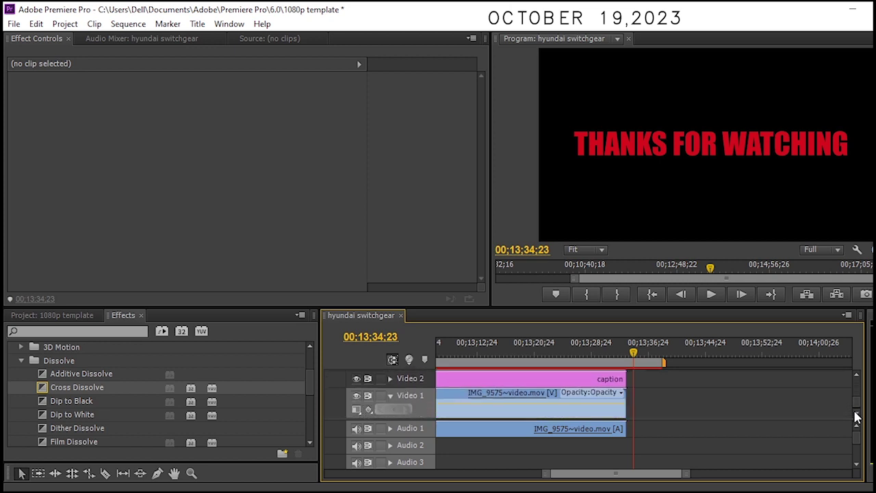
drag(219, 383, 491, 400)
drag(605, 405, 627, 405)
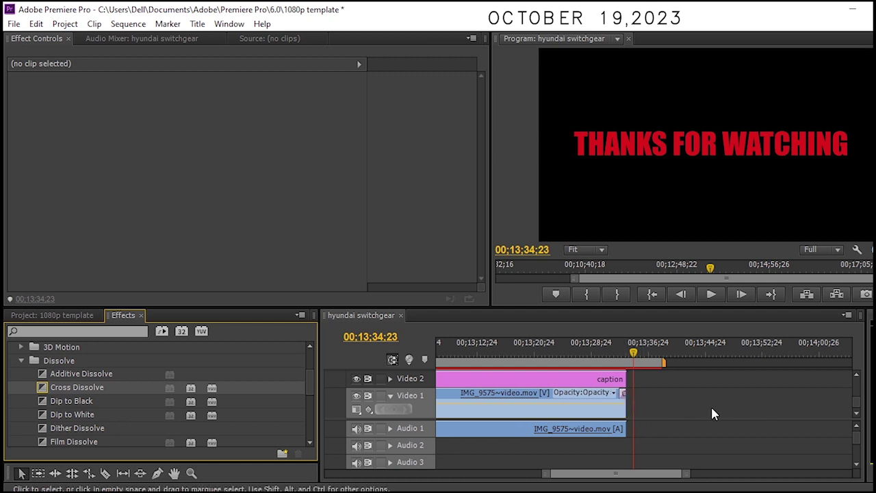
drag(632, 354, 607, 356)
click(711, 296)
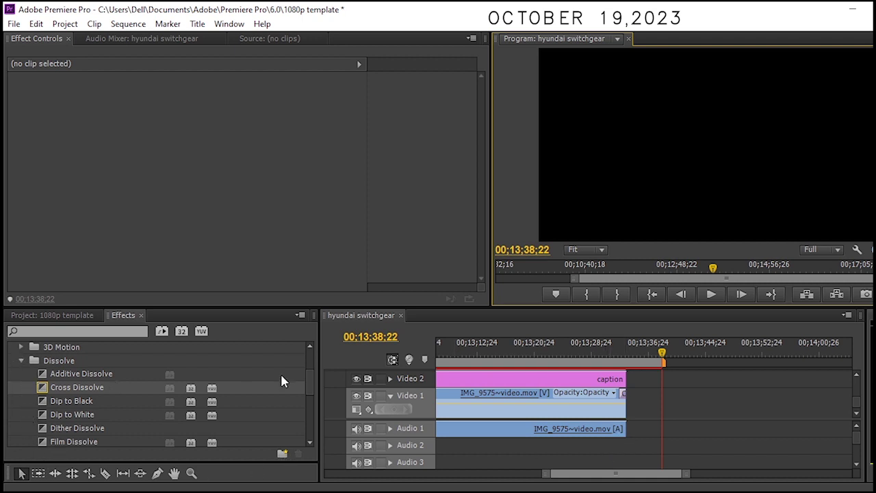
Step: Apply the Exponential Fade audio transition to the end of the last clip on Audio 1 and play back the ending
drag(308, 385, 310, 369)
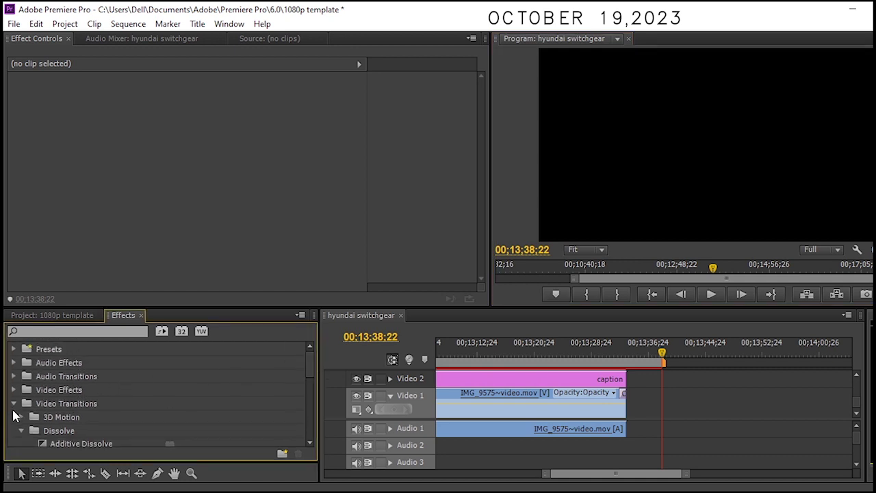
click(13, 404)
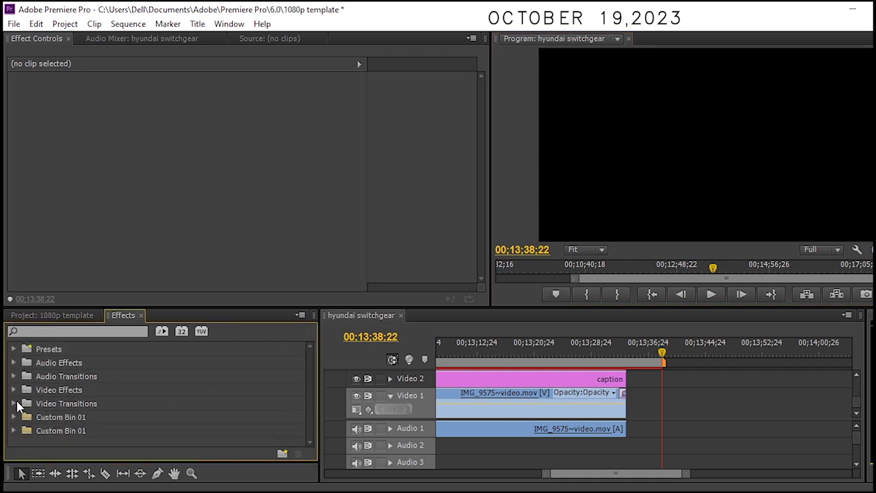
click(13, 376)
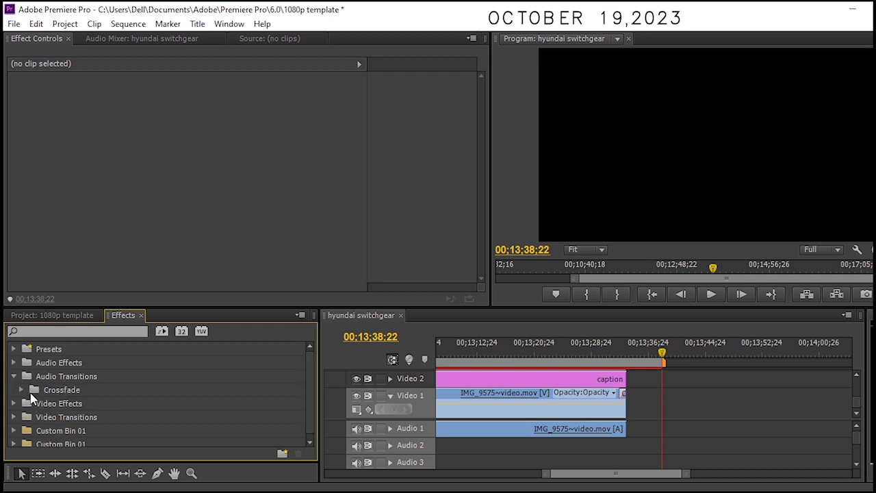
click(23, 390)
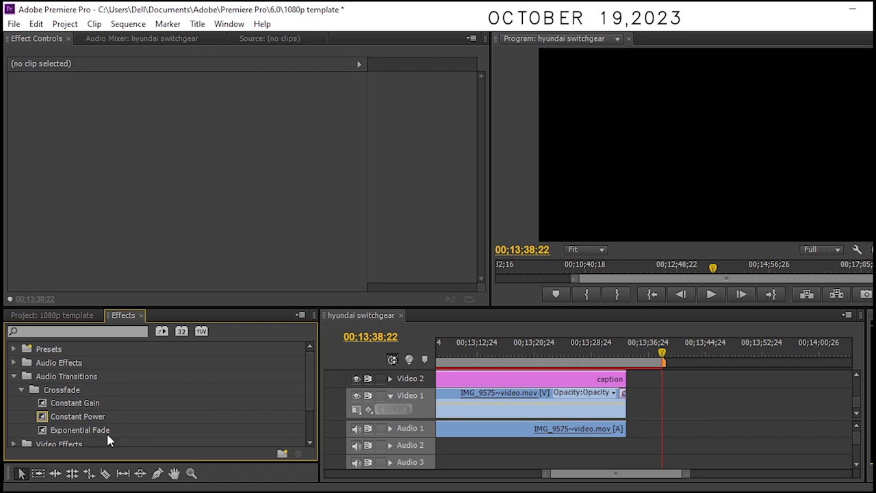
click(109, 431)
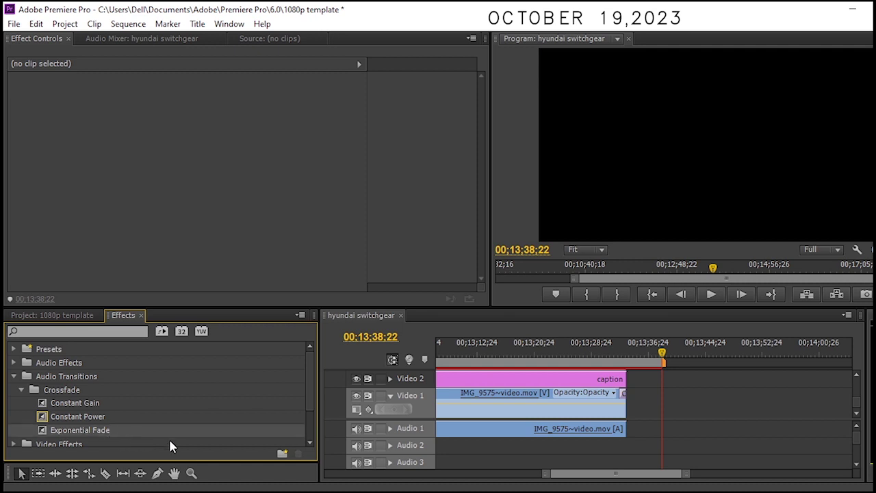
drag(202, 430, 354, 443)
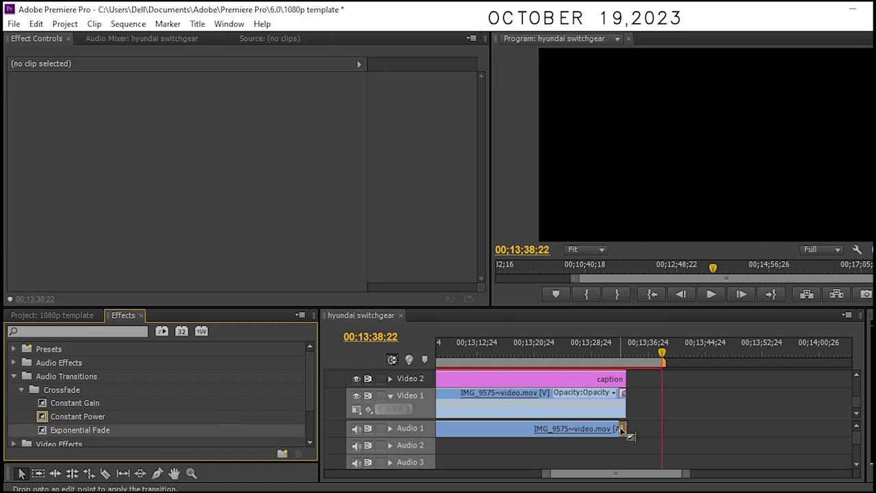
drag(622, 430, 622, 431)
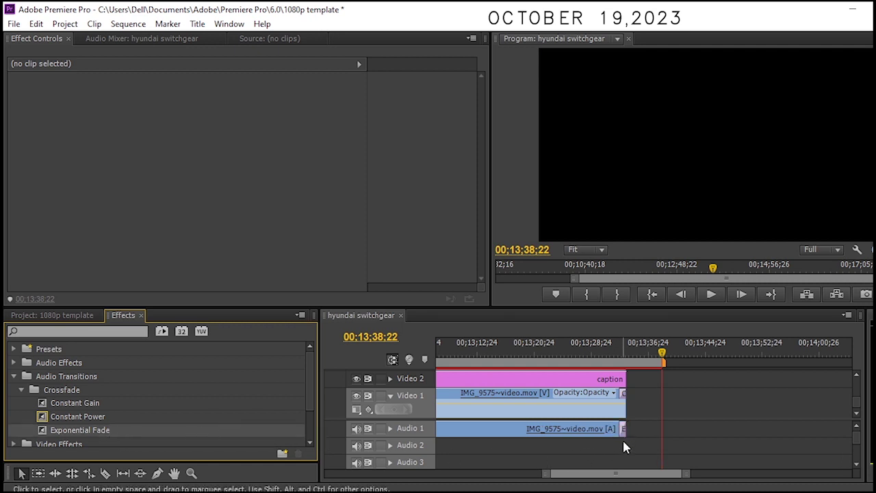
click(612, 352)
click(717, 295)
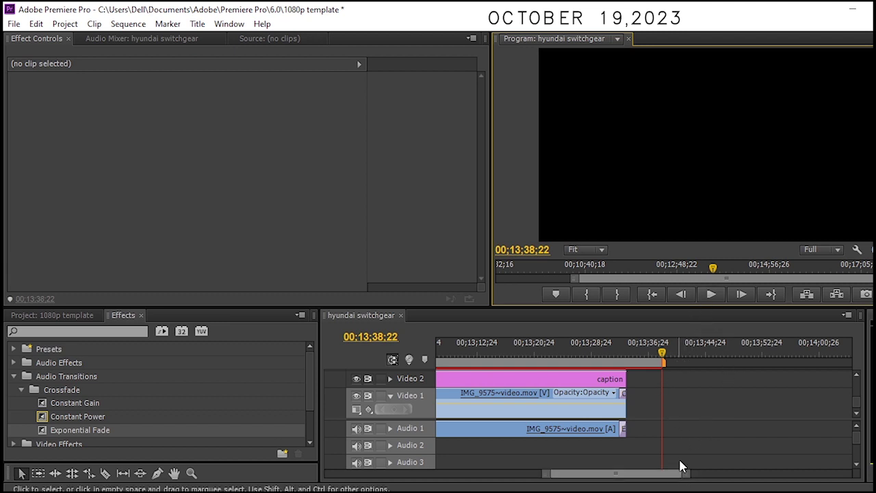
Step: Extend the adjustment layer on Video 5 from the sequence start to the end of the footage
click(859, 376)
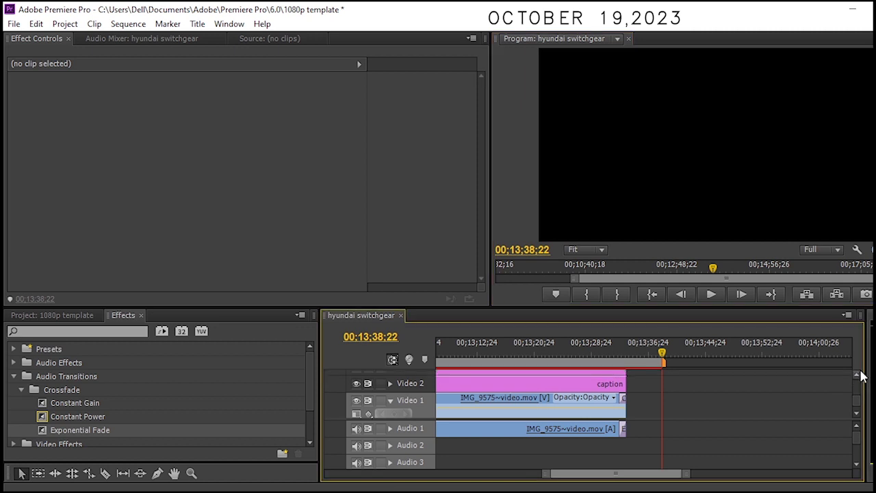
drag(860, 375, 861, 375)
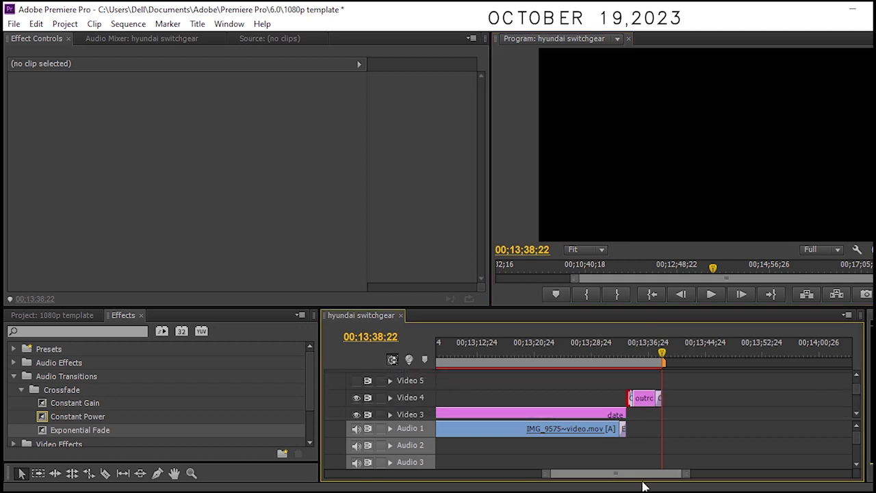
drag(684, 473, 848, 473)
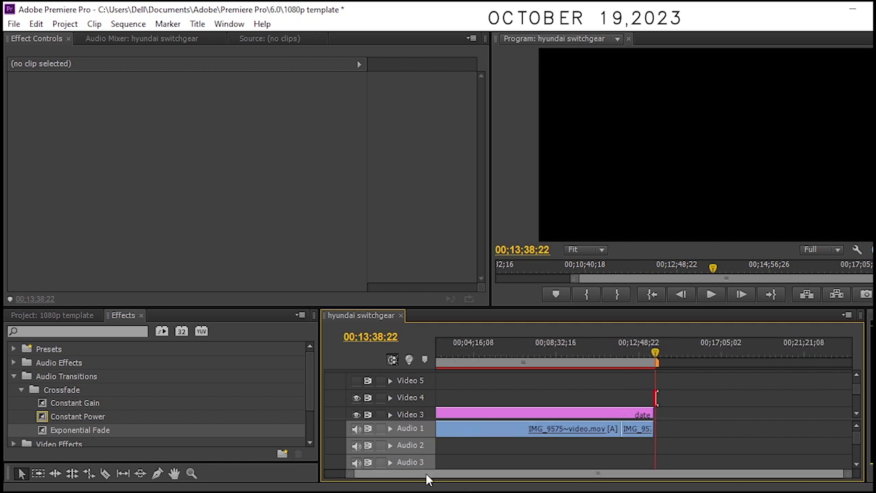
drag(426, 475, 394, 482)
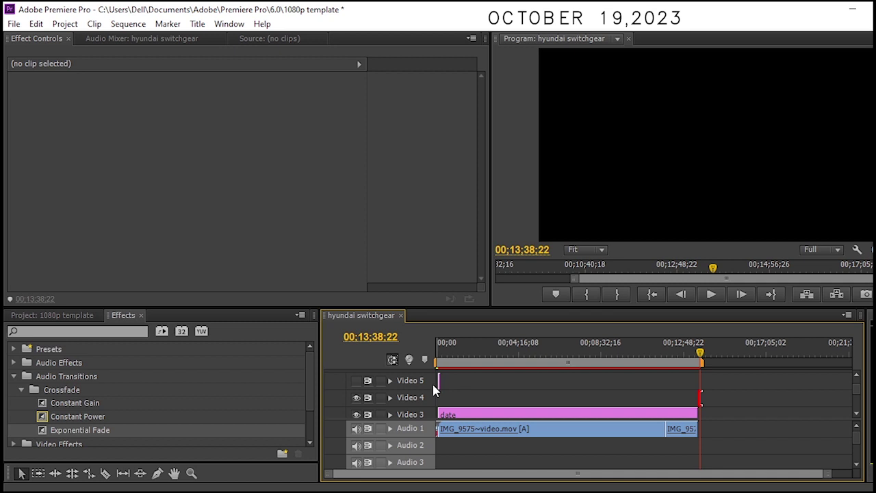
drag(445, 381, 699, 383)
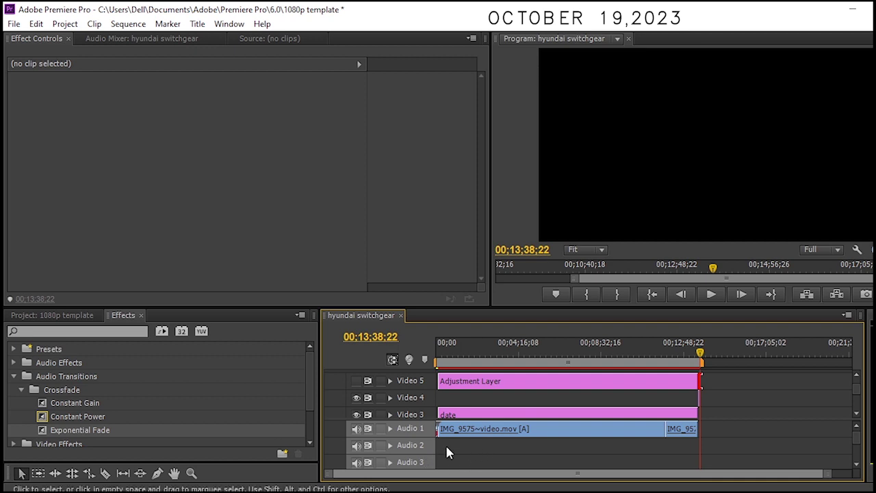
Step: Play the footage briefly from 00;05;54;11 and turn on the visibility of track Video 5
click(551, 355)
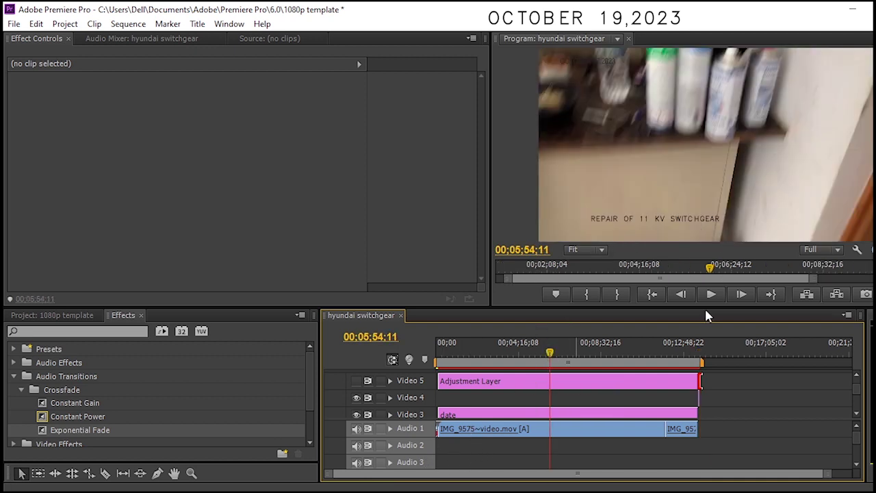
click(712, 295)
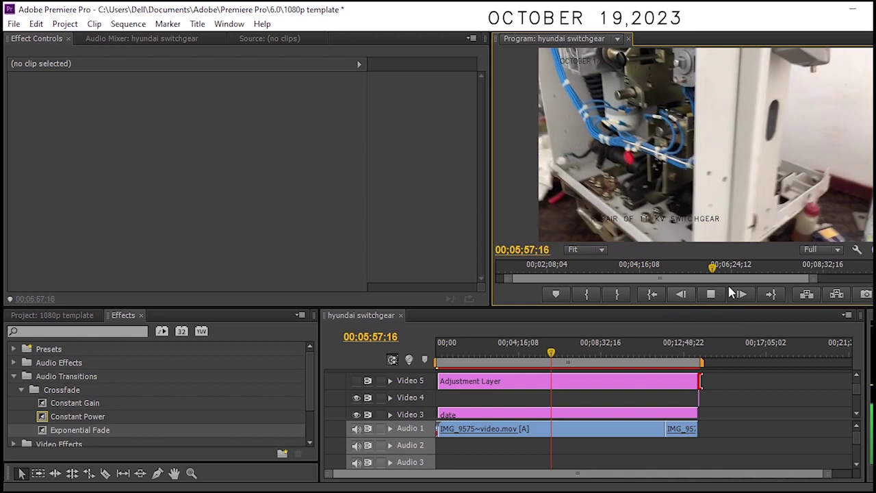
click(712, 294)
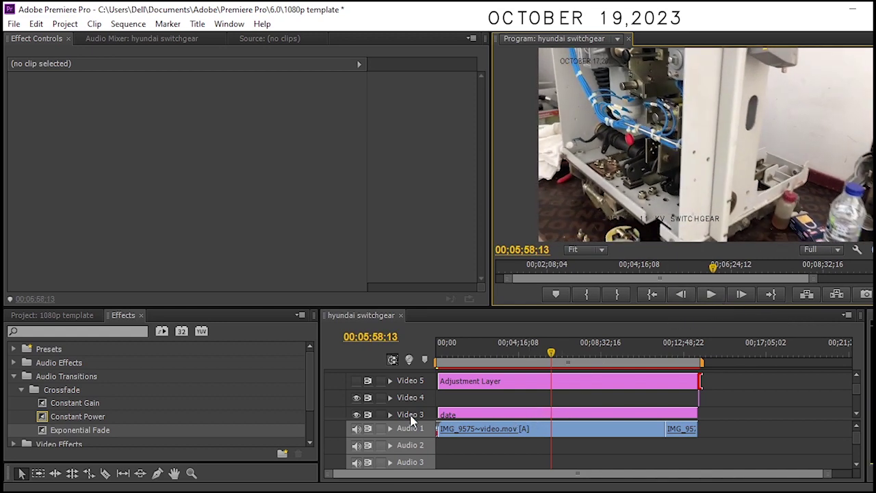
click(356, 380)
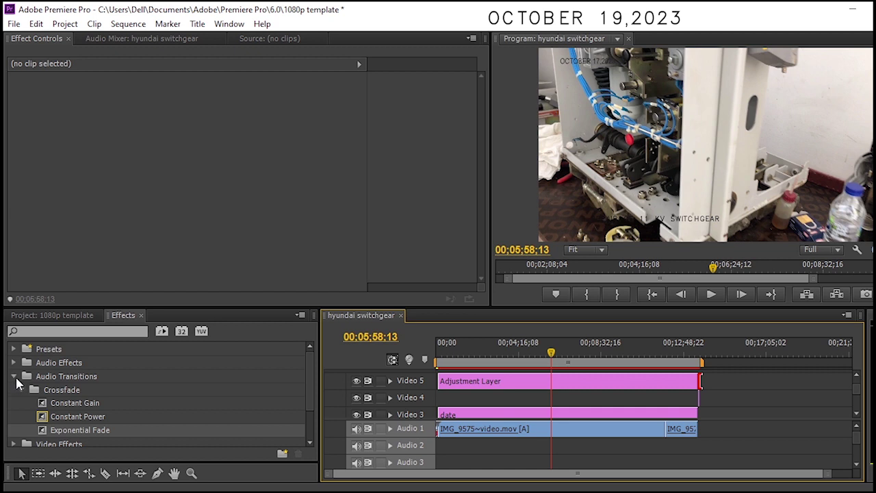
Step: Apply the Auto Color effect from the Adjust video effects to the adjustment layer on Video 5
click(14, 377)
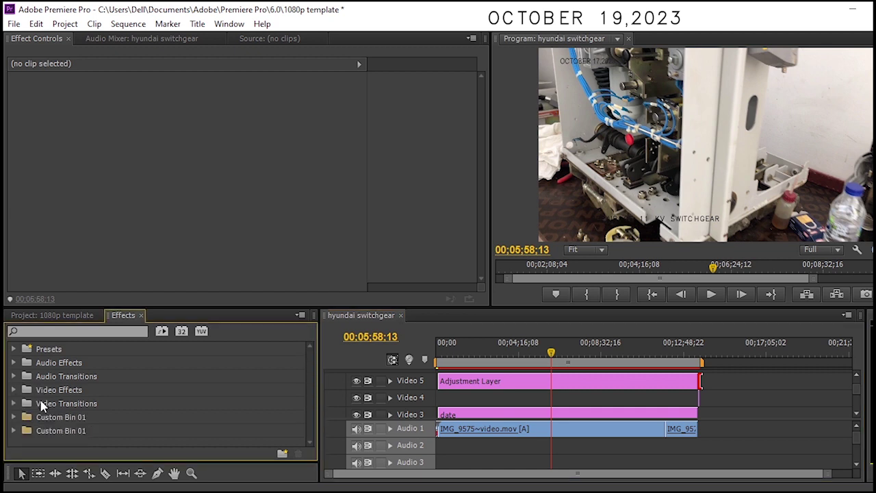
click(14, 390)
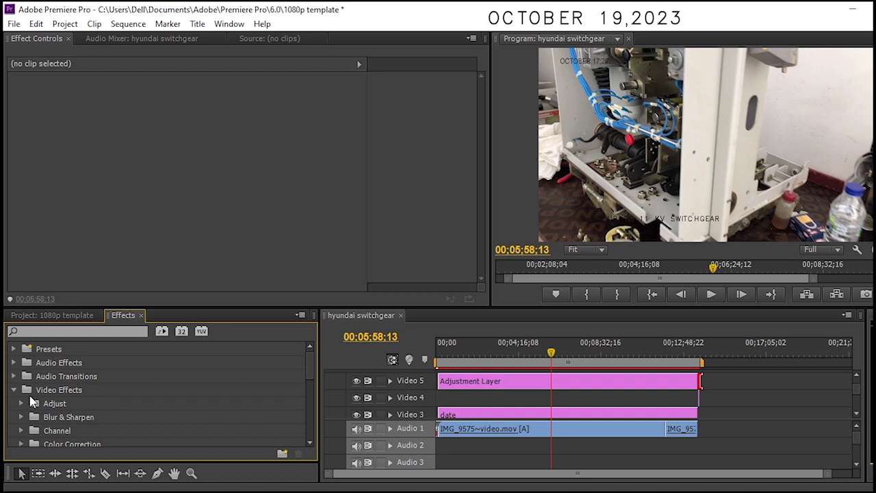
click(21, 403)
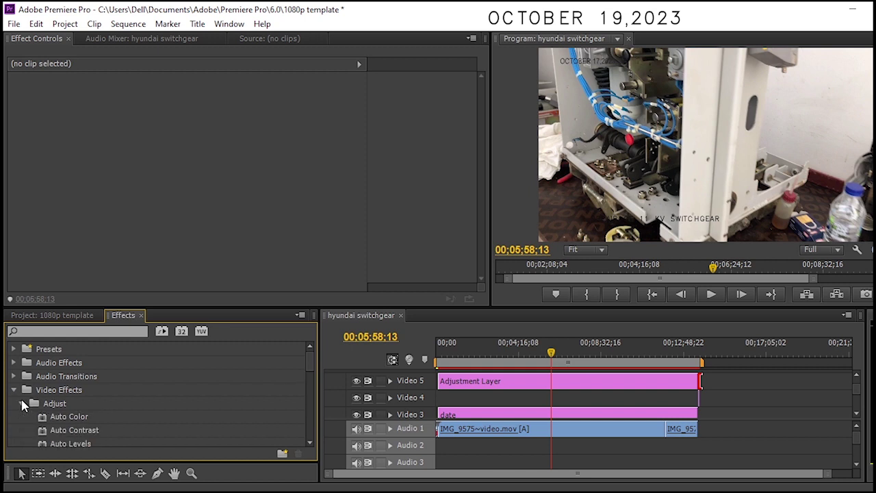
click(83, 417)
drag(188, 416, 550, 387)
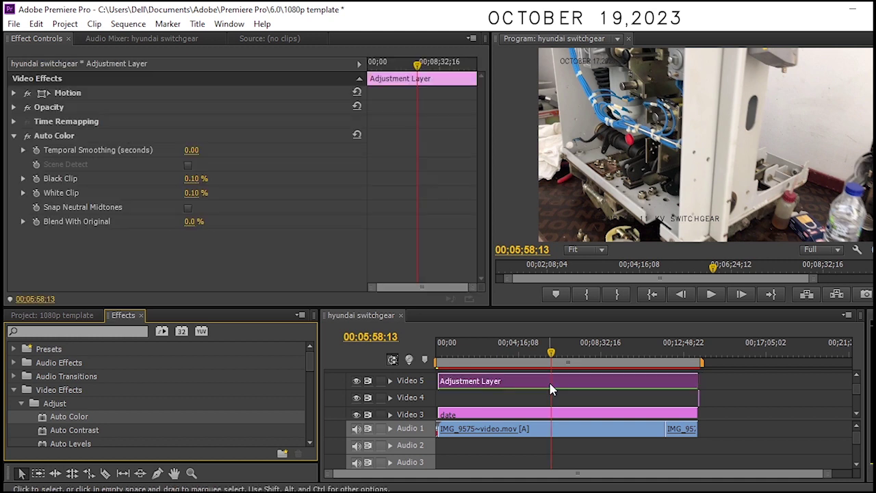
Step: Apply the Auto Contrast and Auto Levels effects from the Adjust video effects to the adjustment layer on Video 5
click(103, 430)
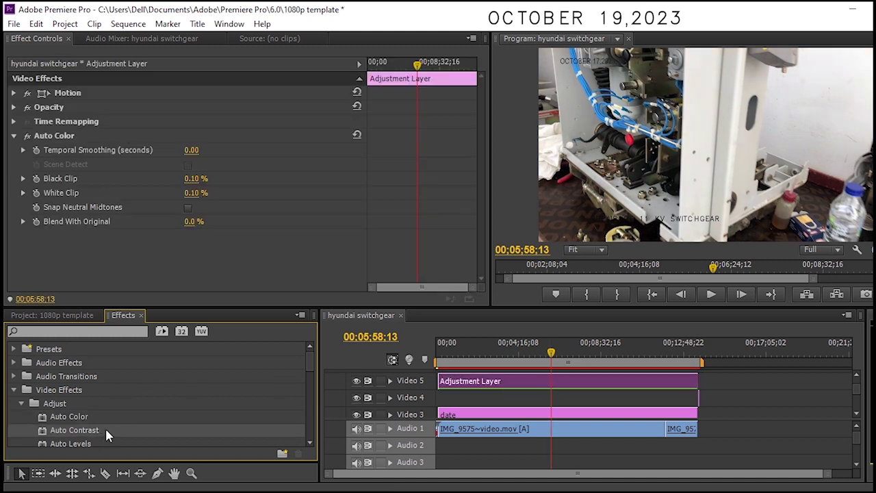
drag(120, 431, 531, 385)
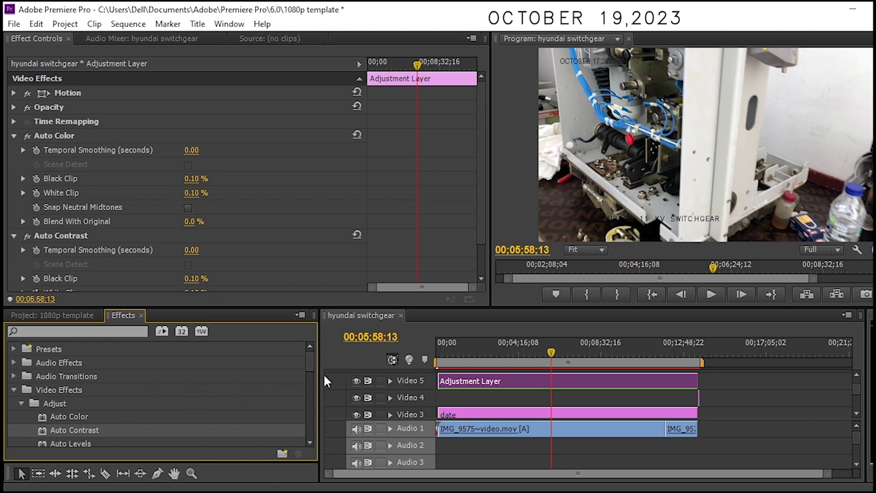
drag(309, 360, 311, 377)
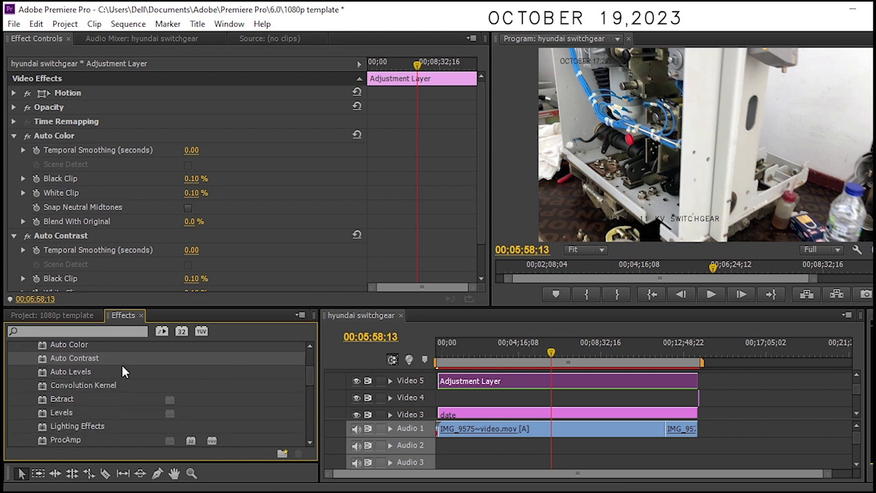
drag(99, 377, 511, 382)
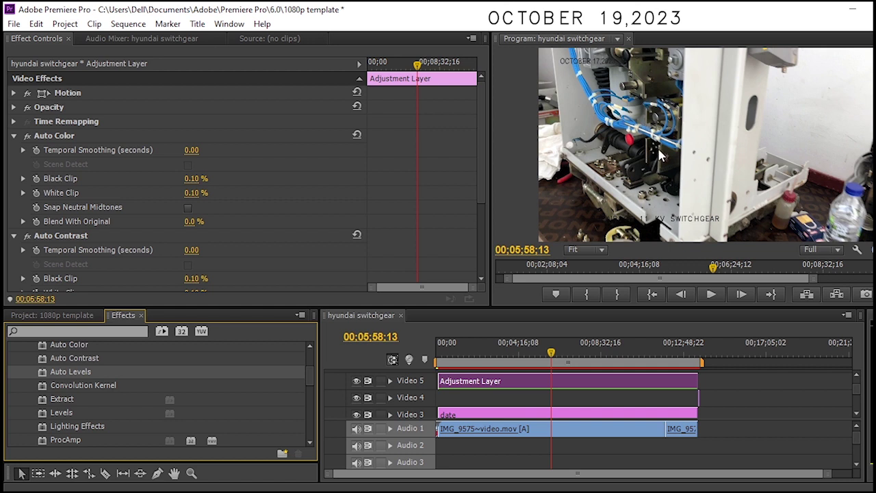
Step: Toggle the output of track Video 5 off and on to compare the picture with and without the colour correction
click(356, 381)
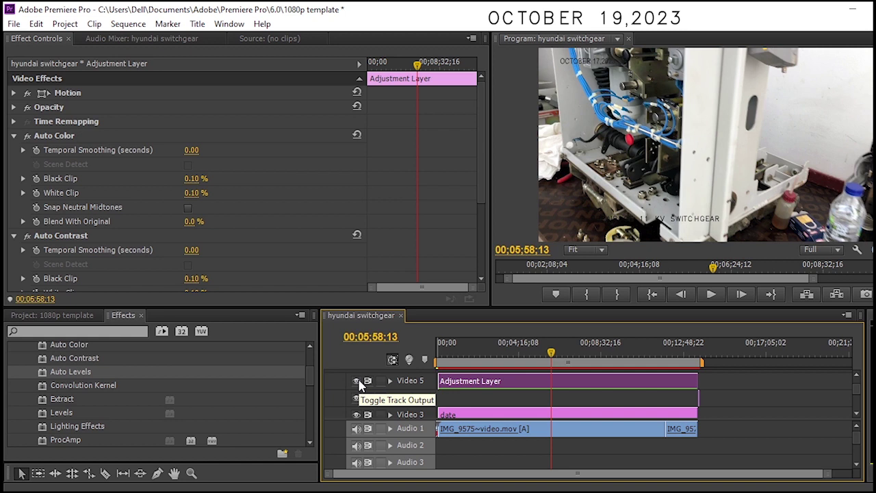
click(356, 381)
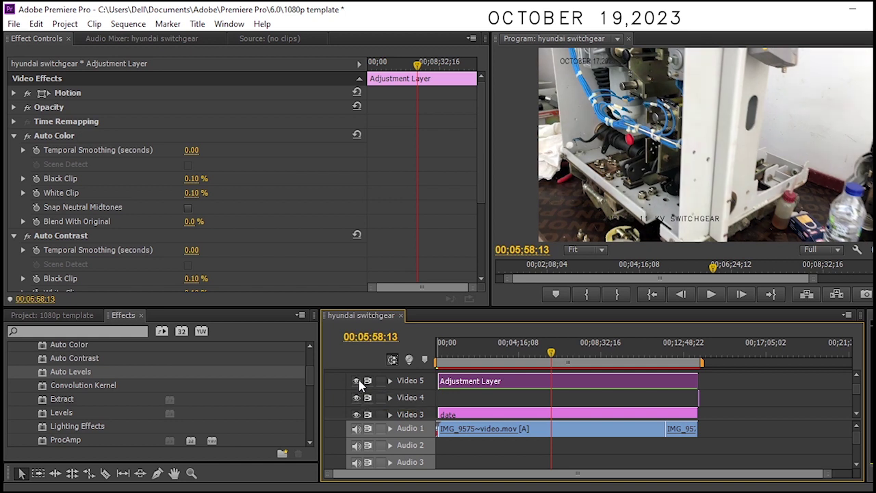
click(357, 381)
click(358, 382)
click(357, 381)
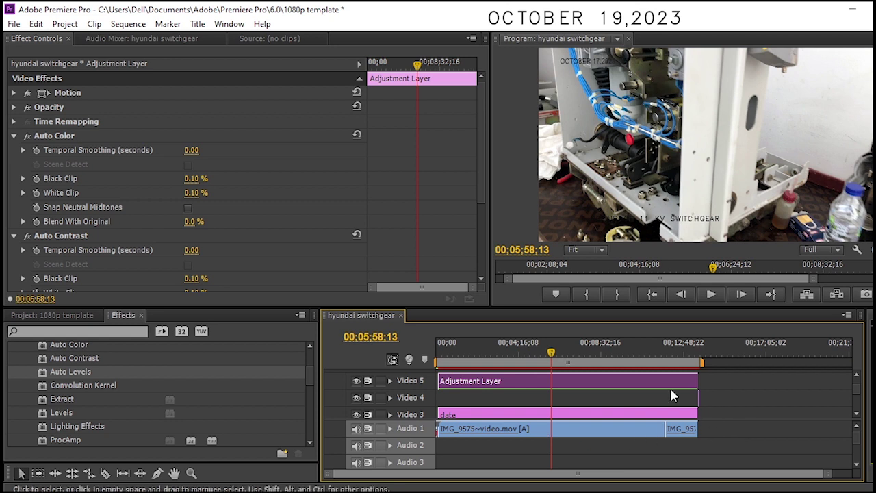
Step: Hide the date title on track Video 3 and the caption title on track Video 2
scroll(858, 379, up, 2)
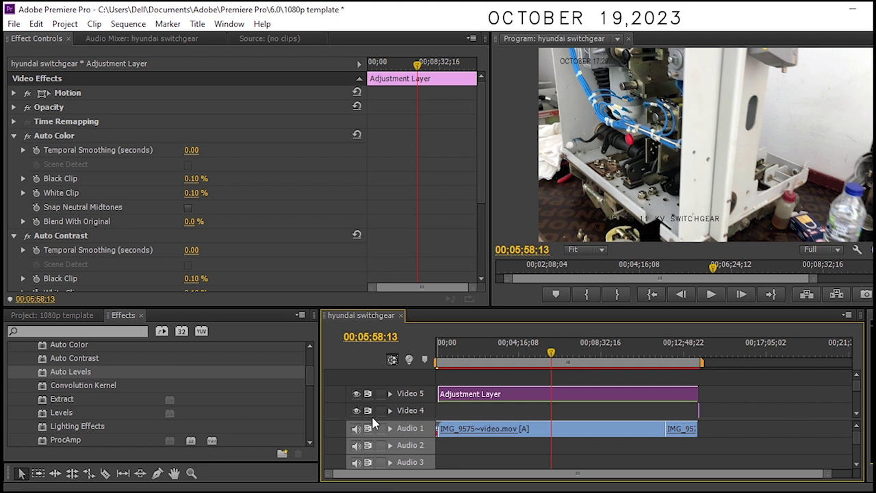
click(857, 415)
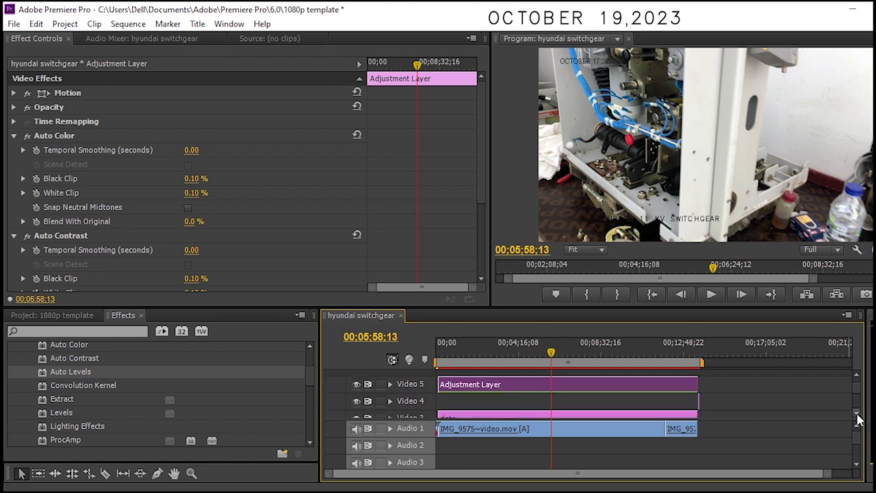
click(857, 415)
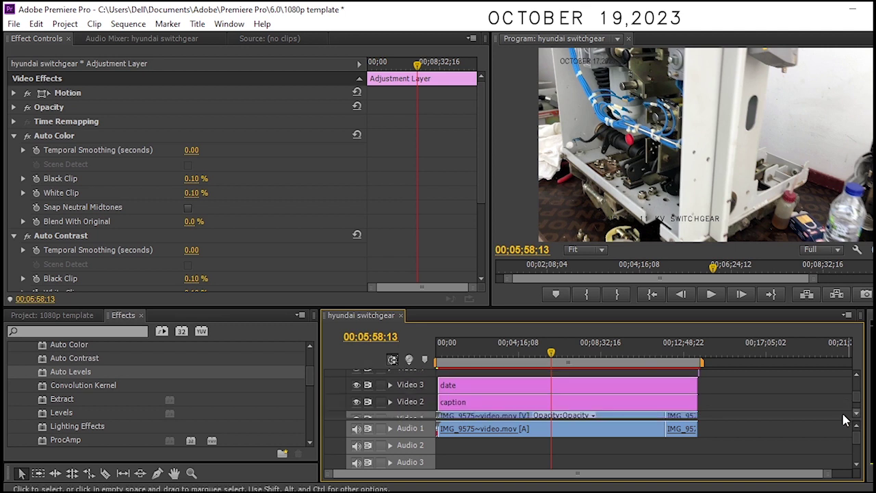
click(355, 385)
click(357, 403)
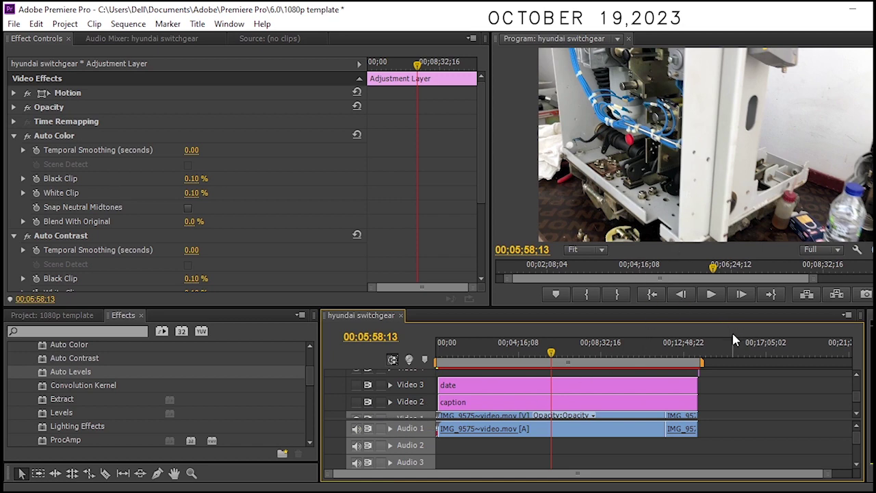
Step: Skim the footage at several points between about 00;01;41;07 and 00;09;02;06 to look for a suitable still frame
click(488, 354)
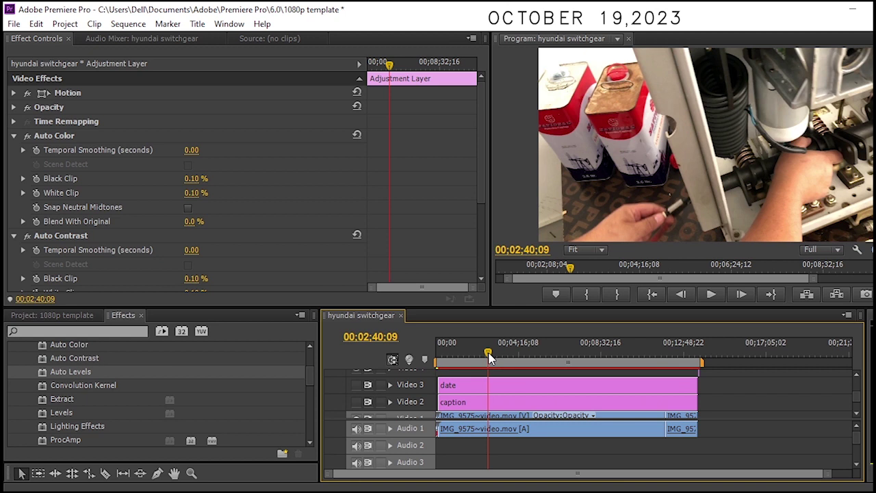
click(469, 354)
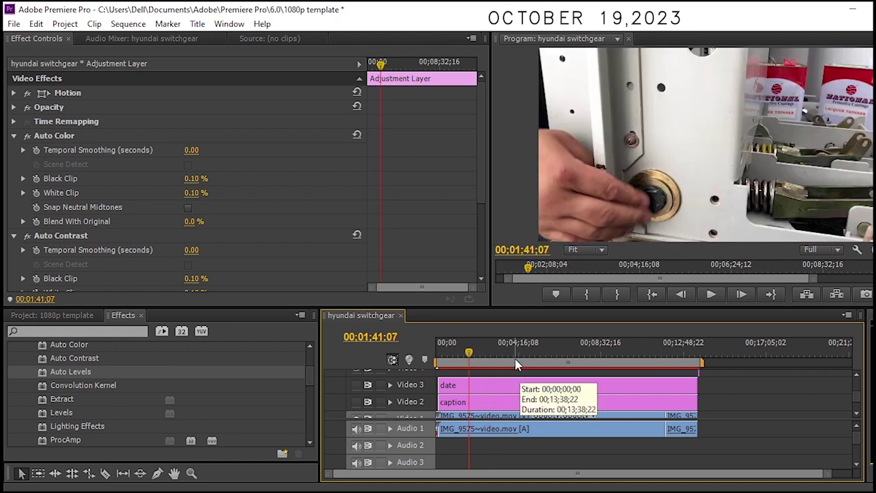
click(547, 355)
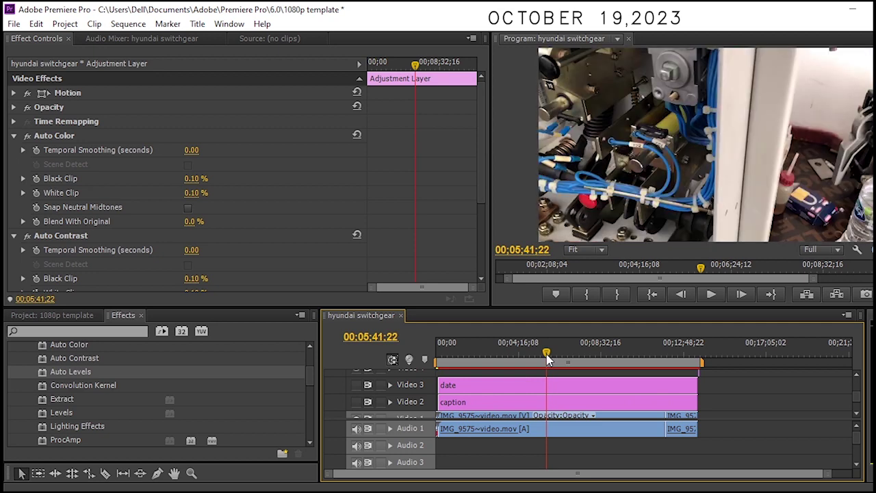
click(587, 355)
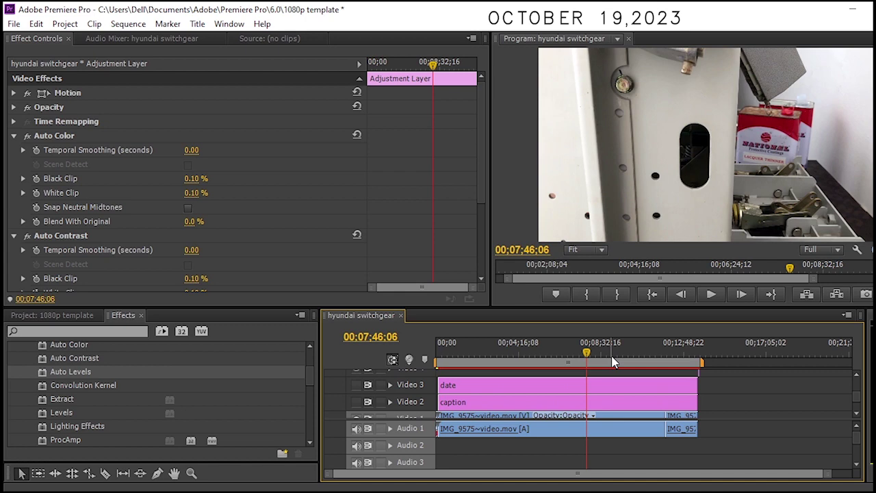
click(612, 361)
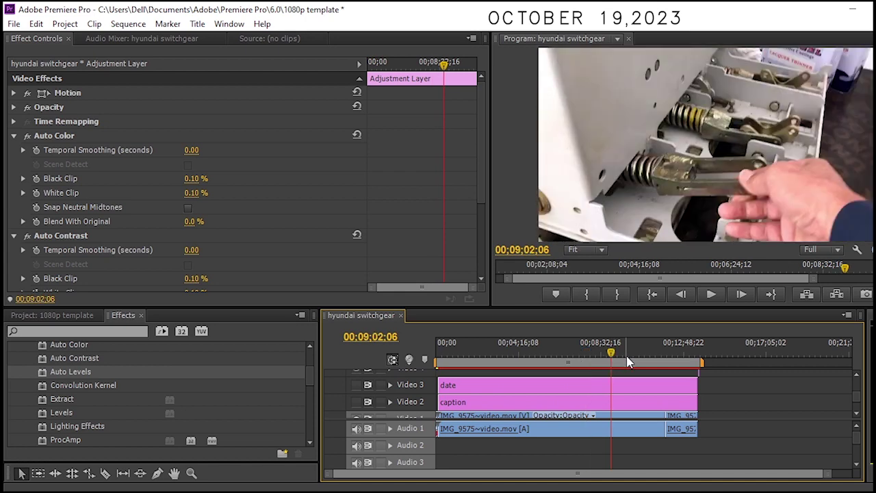
click(565, 360)
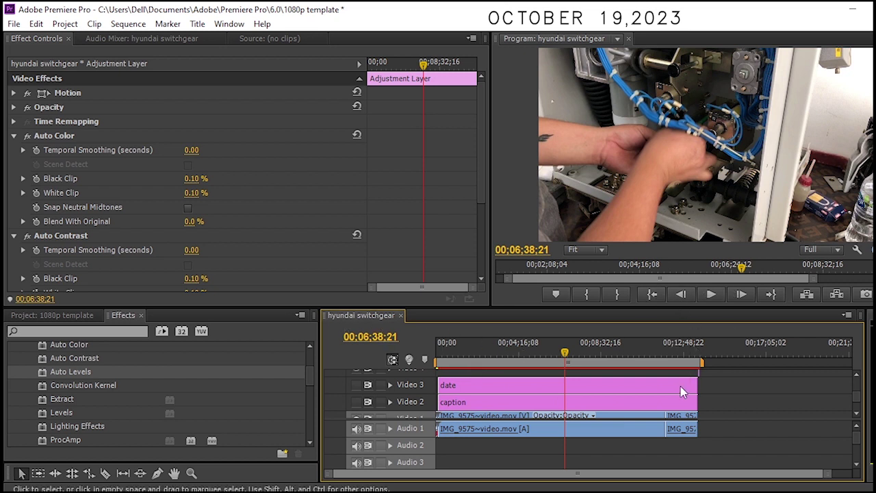
Step: Go back to the frame at 00;06;35;05 and export it as a JPEG named hyundai switchgear.Still001 in the Pictures folder
key(Left)
key(Left)
key(Left)
key(Left)
key(Left)
key(Left)
key(Left)
key(Left)
key(Left)
key(Left)
key(Left)
key(Left)
key(Left)
key(Left)
key(Left)
key(Left)
key(Left)
key(Left)
key(Left)
key(Left)
key(Left)
key(Left)
key(Left)
key(Left)
key(Left)
key(Left)
key(Left)
key(Left)
key(Left)
key(Left)
key(Left)
key(Left)
key(Left)
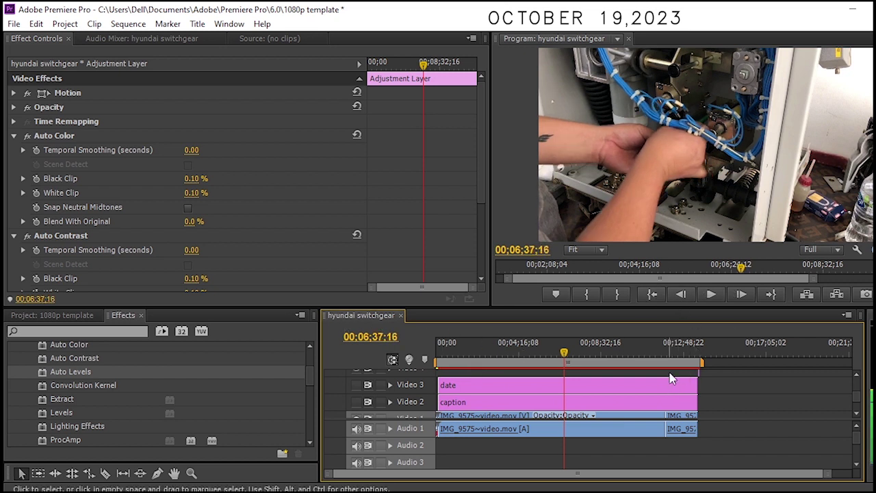
key(Left)
key(Left)
key(Left)
key(Left)
key(Left)
key(Left)
key(Left)
key(Left)
key(Left)
key(Left)
key(Left)
key(Left)
key(Left)
key(Left)
key(Left)
key(Left)
key(Left)
key(Left)
key(Left)
key(Left)
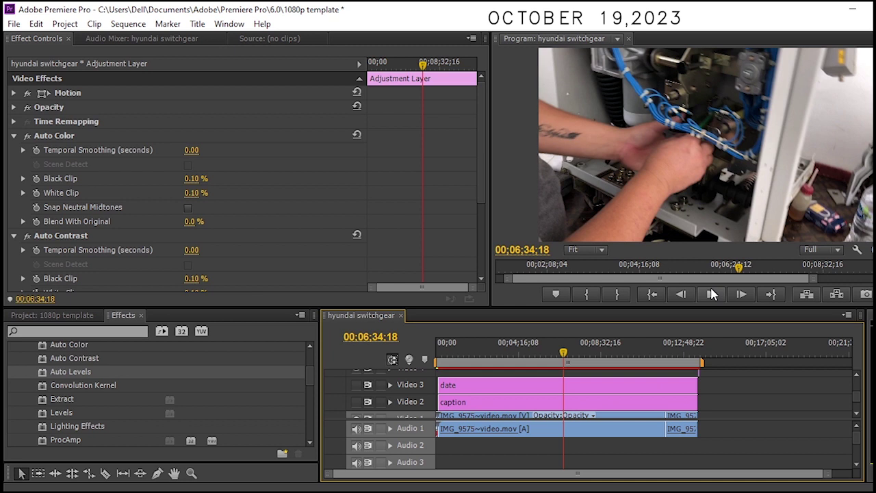
click(712, 294)
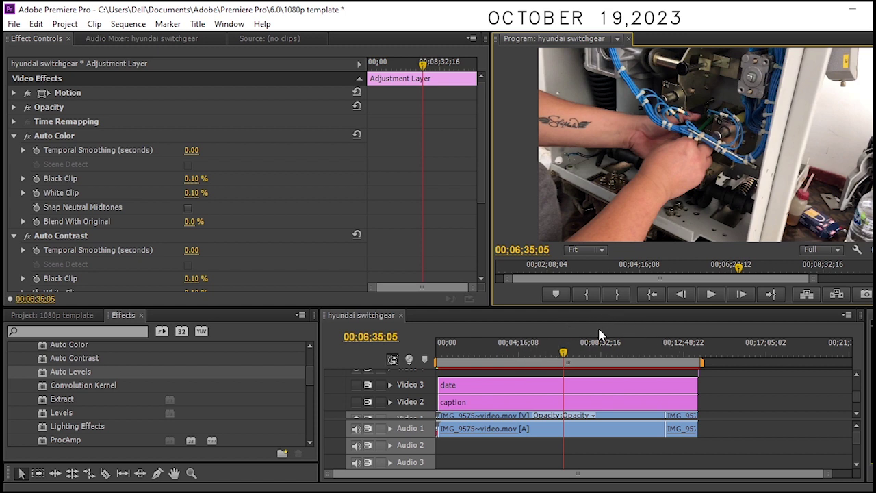
click(864, 295)
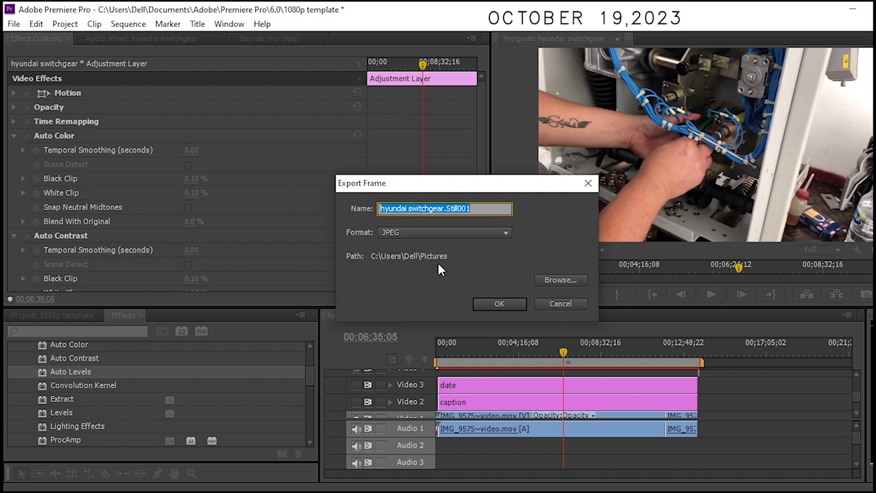
click(498, 304)
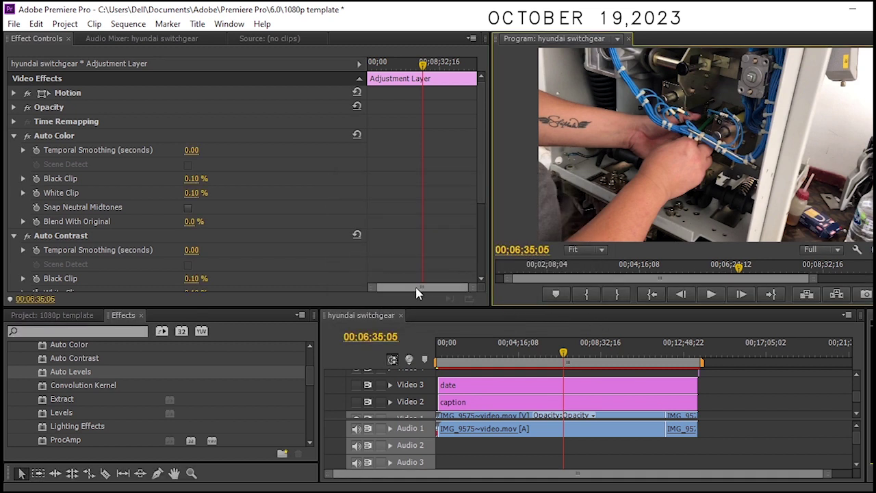
Step: Turn the visibility of tracks Video 3 and Video 2 back on and save the project
click(356, 386)
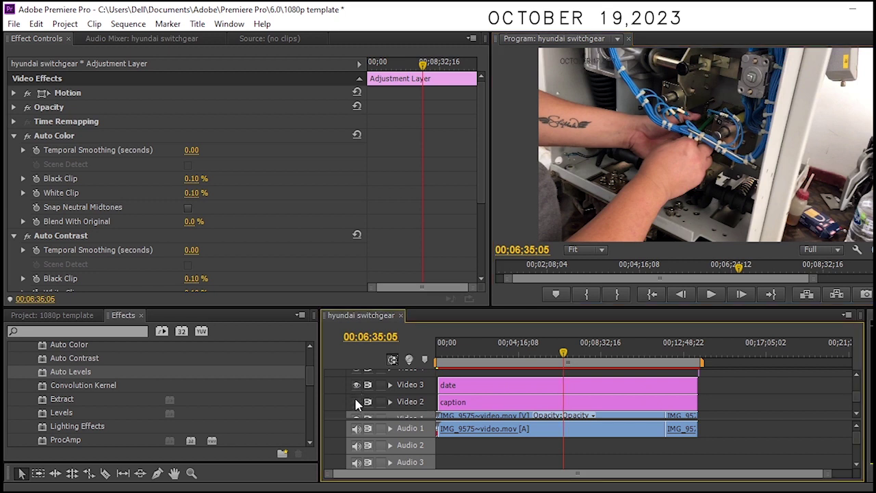
click(356, 402)
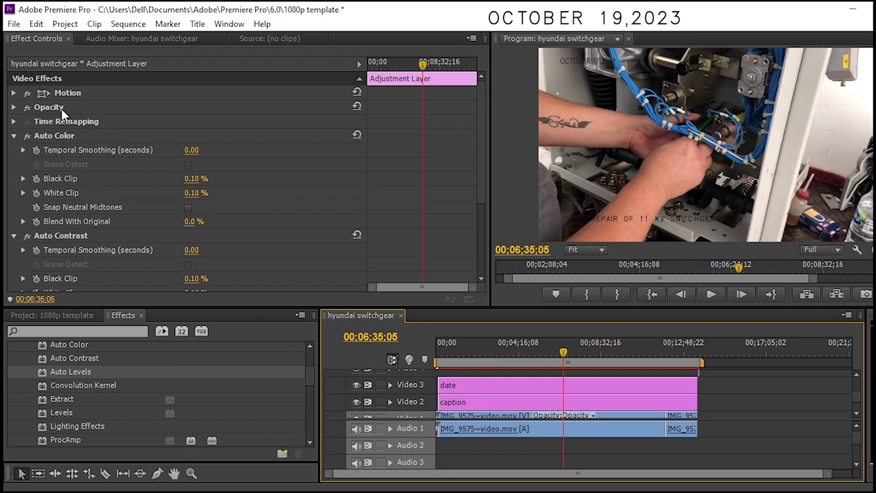
click(14, 24)
click(45, 135)
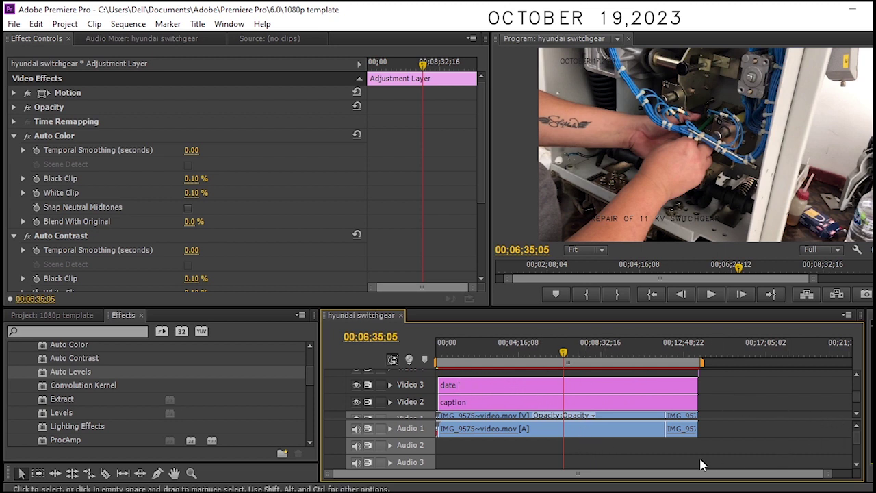
Step: Play the footage from 00;06;35;05 with the system volume raised and check the sound levels in the Audio Mixer
click(715, 295)
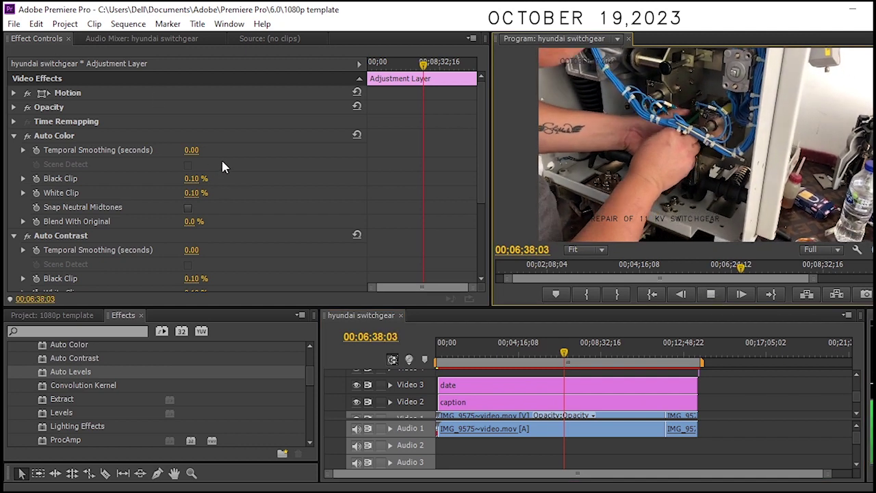
key(XF86AudioRaiseVolume)
key(XF86AudioRaiseVolume)
key(XF86AudioRaiseVolume)
key(XF86AudioRaiseVolume)
key(XF86AudioRaiseVolume)
key(XF86AudioRaiseVolume)
key(XF86AudioRaiseVolume)
key(XF86AudioRaiseVolume)
key(XF86AudioRaiseVolume)
key(XF86AudioRaiseVolume)
key(XF86AudioRaiseVolume)
key(XF86AudioRaiseVolume)
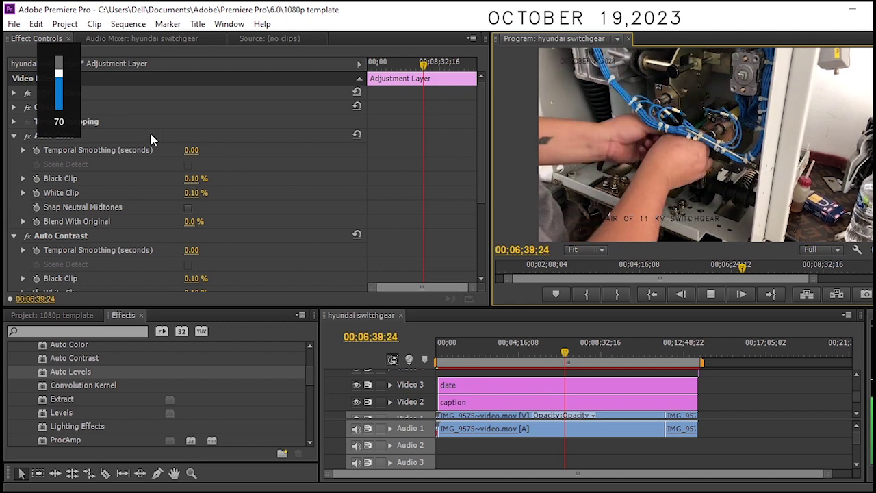
click(122, 40)
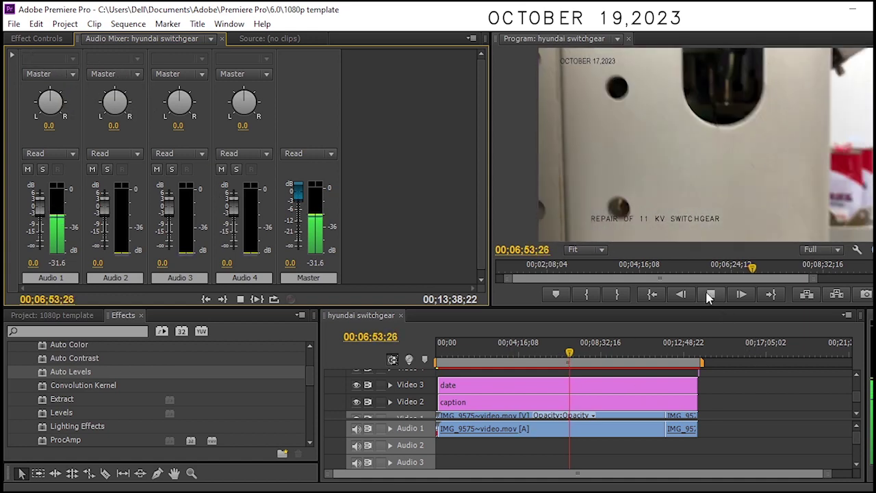
click(711, 293)
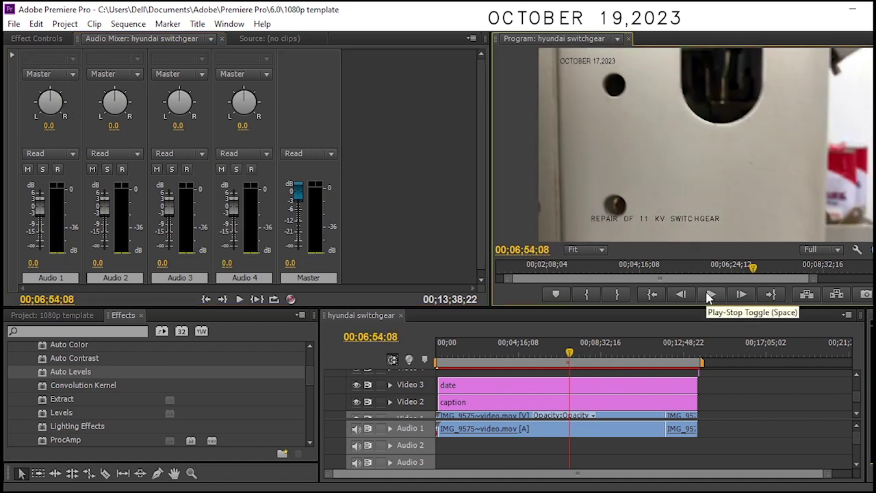
Step: Show the effect controls again, return the playhead to the sequence start and save the project
click(39, 40)
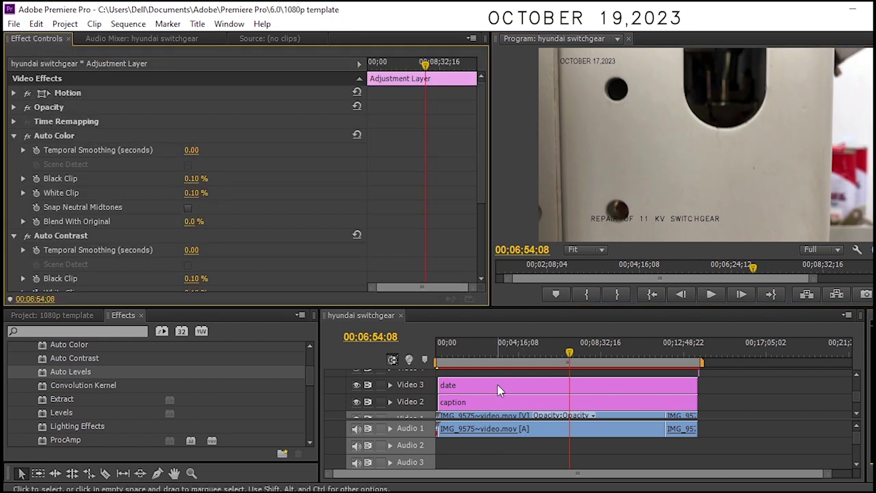
click(654, 294)
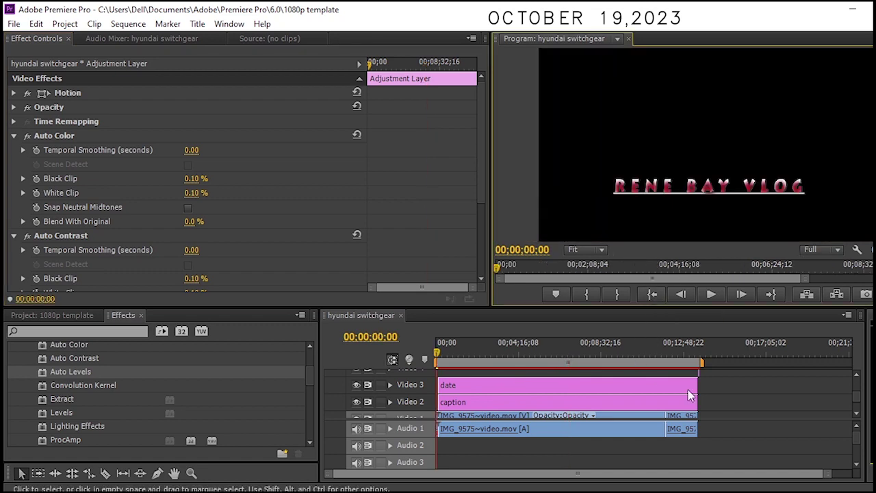
click(14, 24)
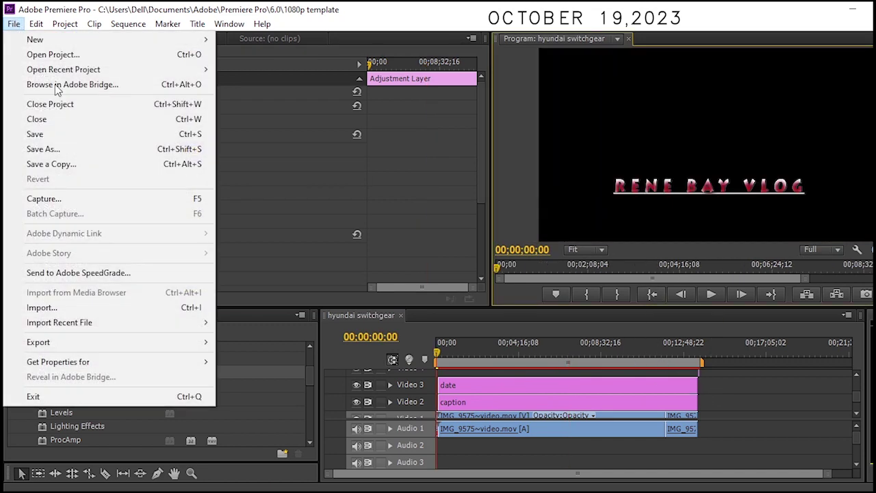
click(48, 134)
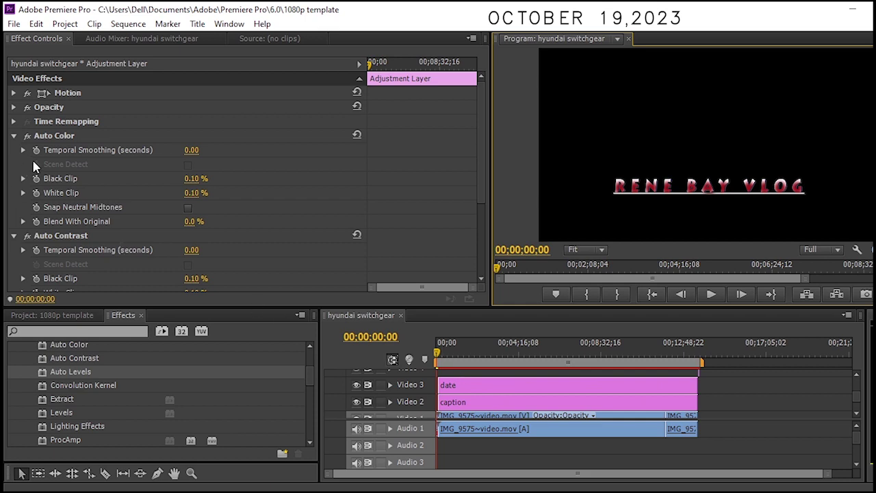
click(13, 23)
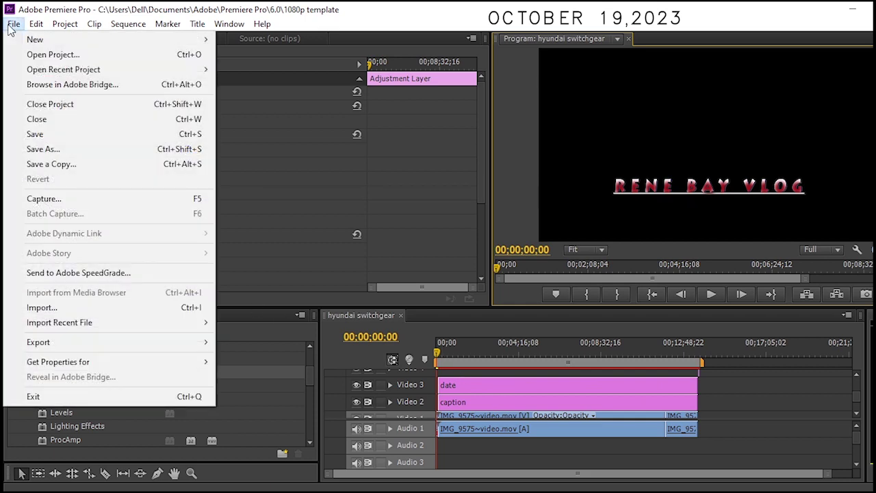
click(122, 309)
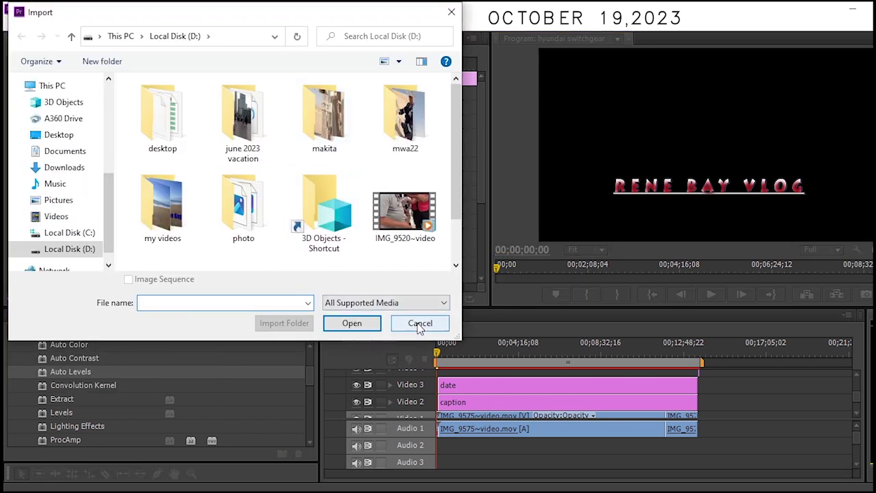
click(420, 324)
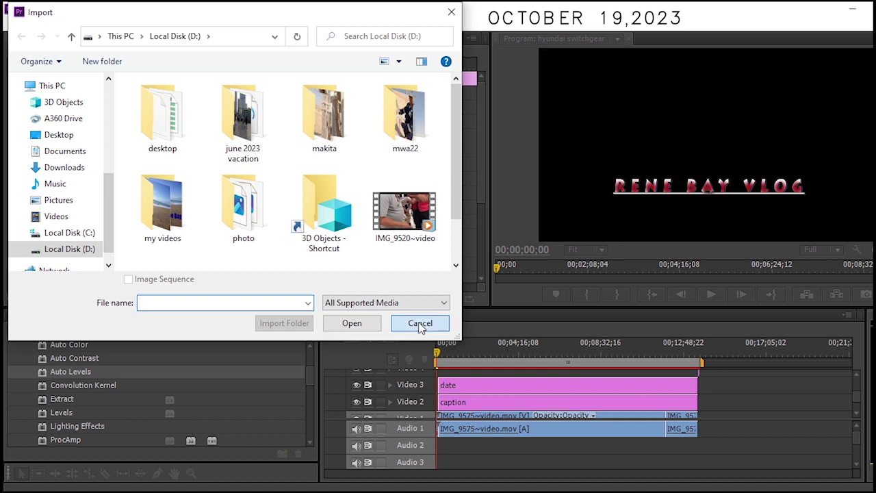
Step: Open the media export settings for the hyundai switchgear sequence and set the format to H.264
click(15, 24)
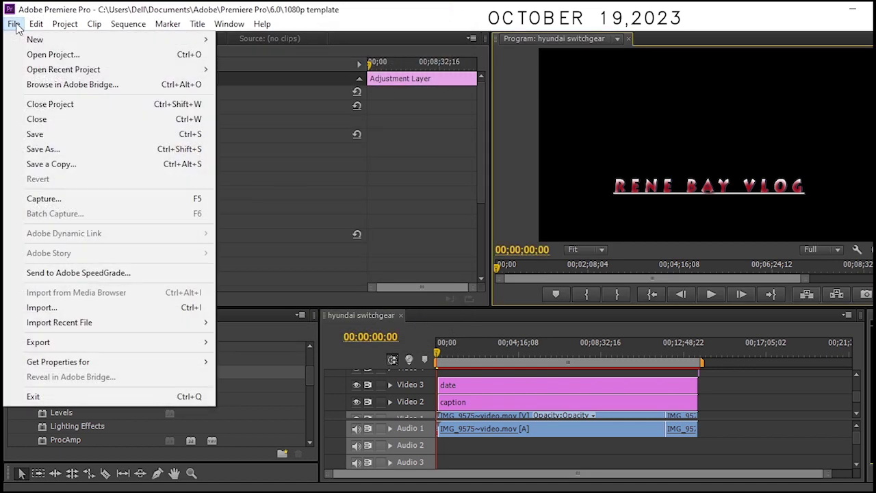
mouse_move(115, 349)
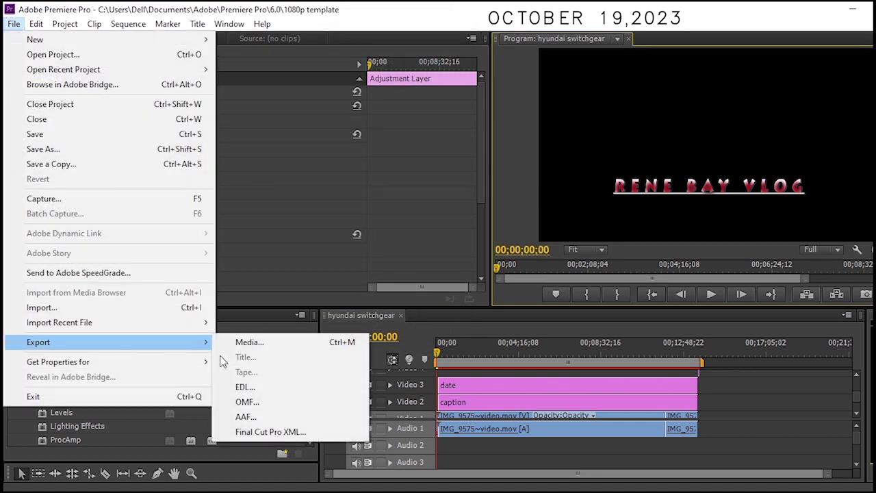
click(251, 342)
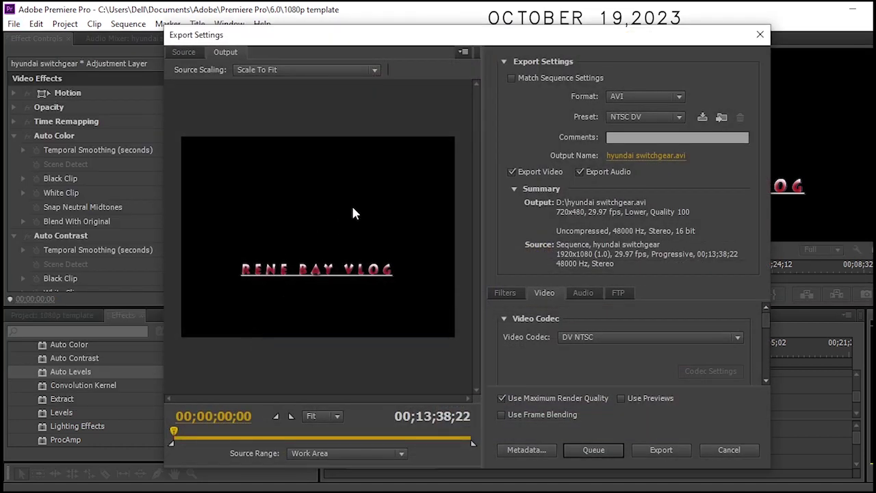
click(679, 96)
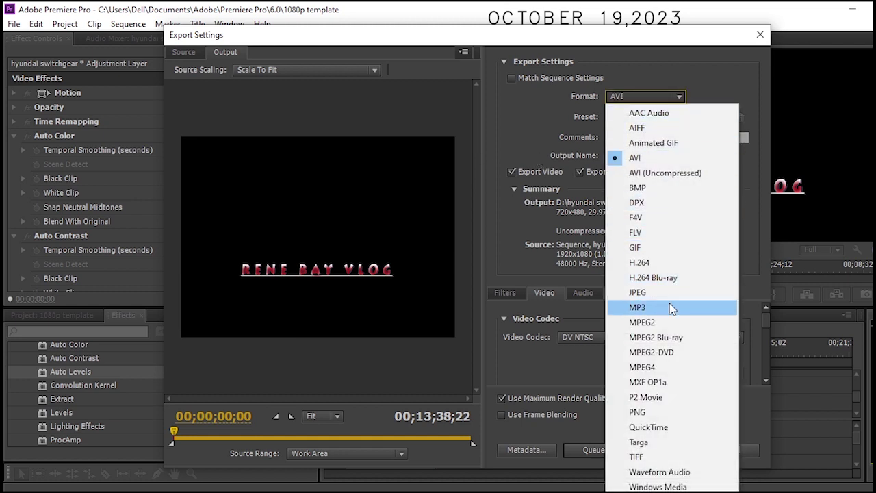
click(655, 262)
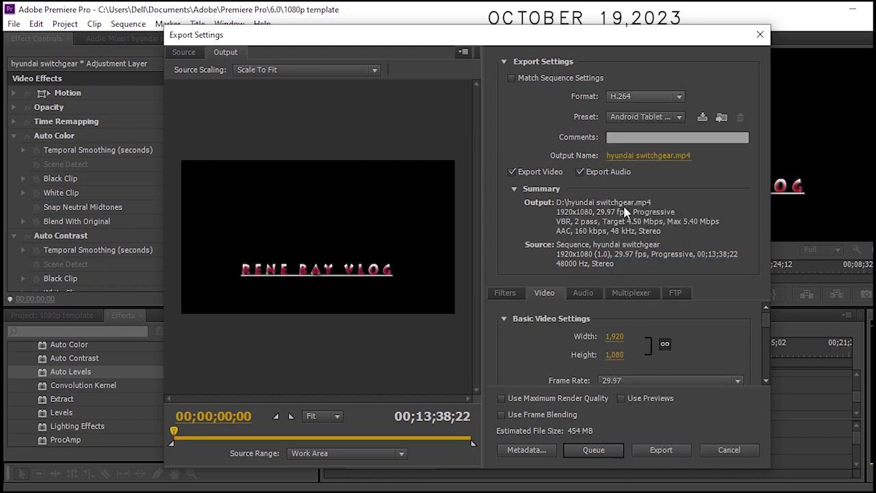
Step: Choose the HD 1080p 25 preset for the H.264 export
click(671, 117)
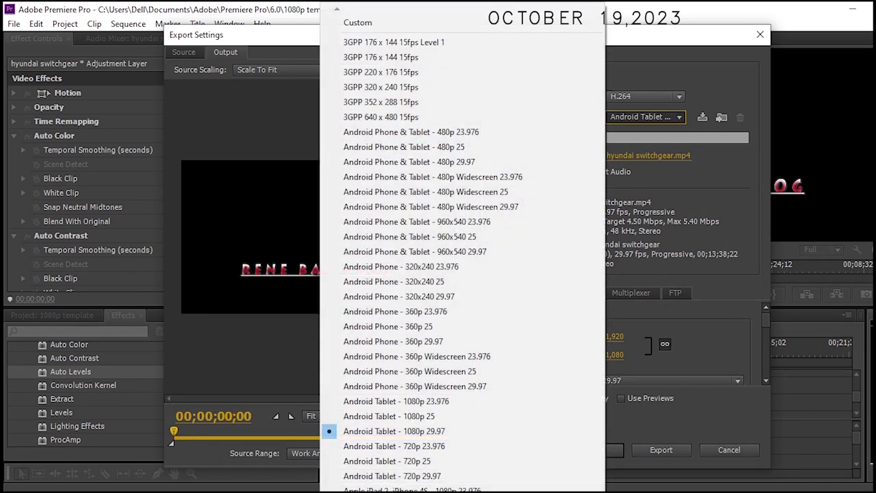
scroll(462, 253, down, 5)
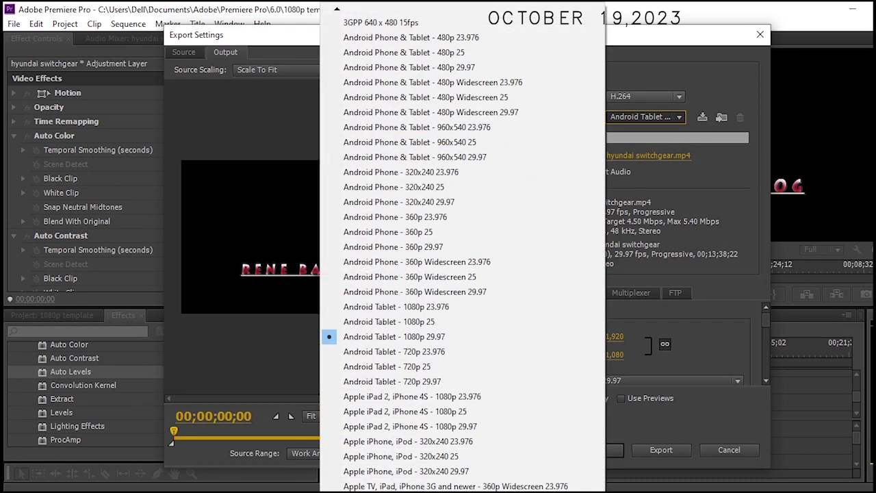
scroll(461, 253, down, 6)
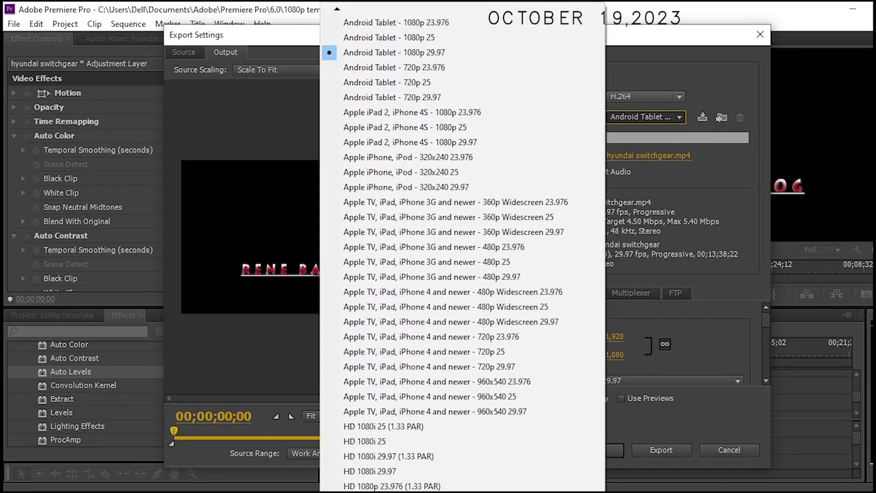
scroll(401, 445, down, 2)
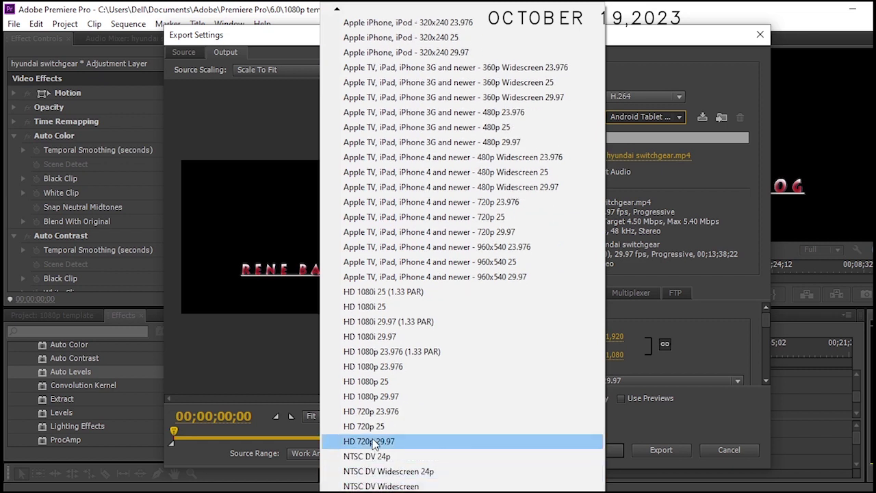
click(372, 383)
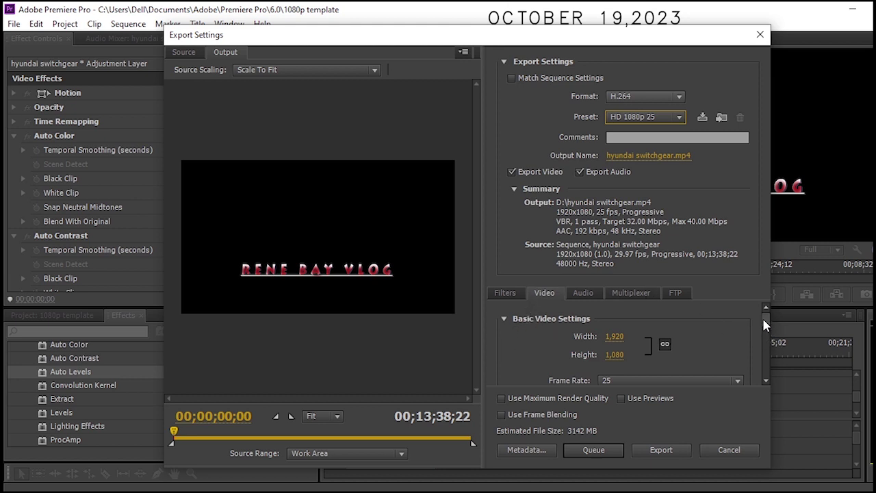
Step: Set the export's video profile to High and its level to 5.1
scroll(761, 316, down, 3)
scroll(759, 321, up, 3)
drag(767, 317, 757, 336)
click(737, 333)
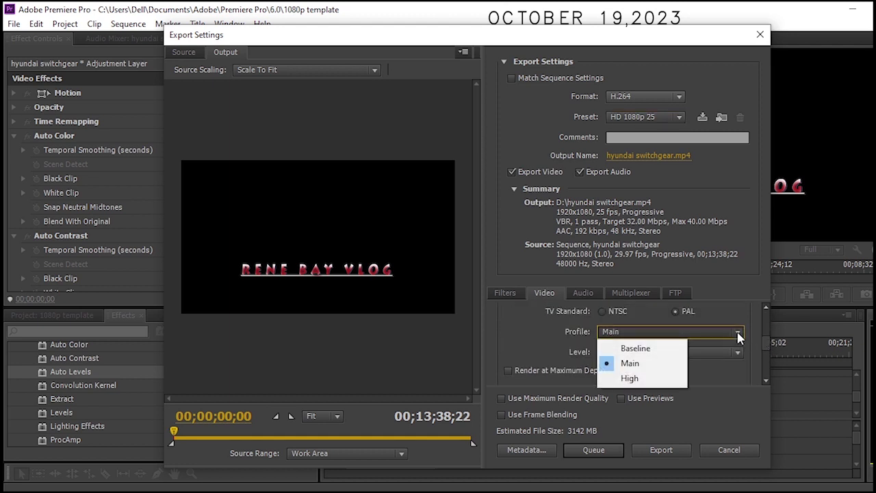
click(647, 379)
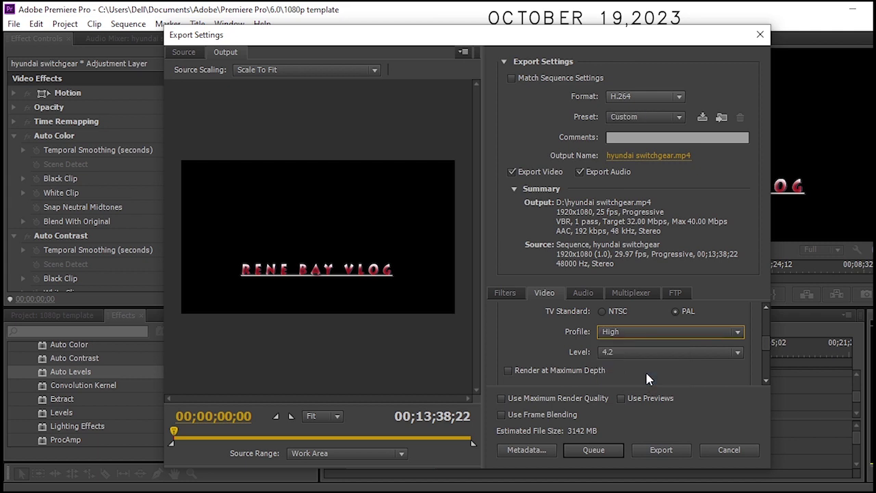
click(732, 350)
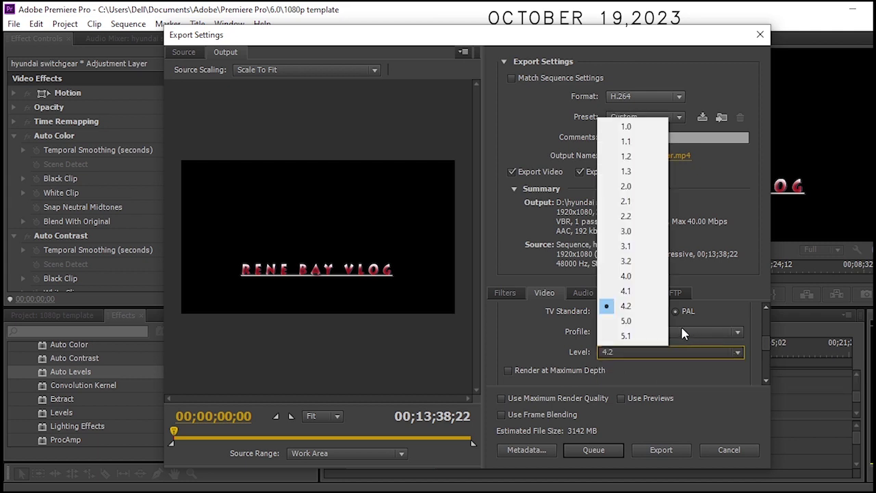
click(626, 335)
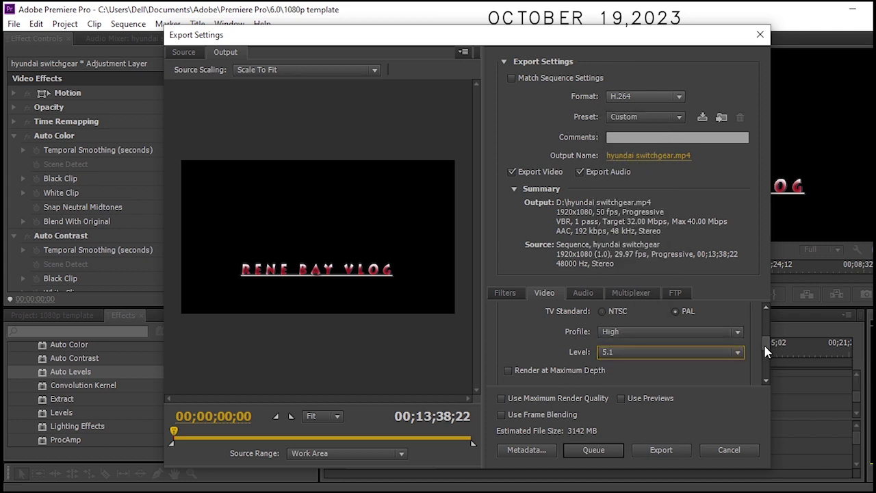
Step: Set the export's bitrate encoding to VBR, 2 pass
drag(764, 344, 759, 355)
click(737, 336)
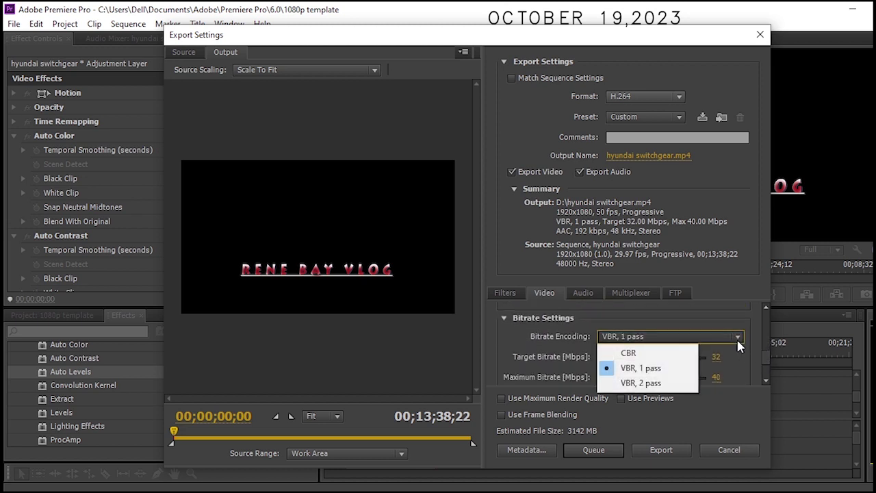
click(650, 383)
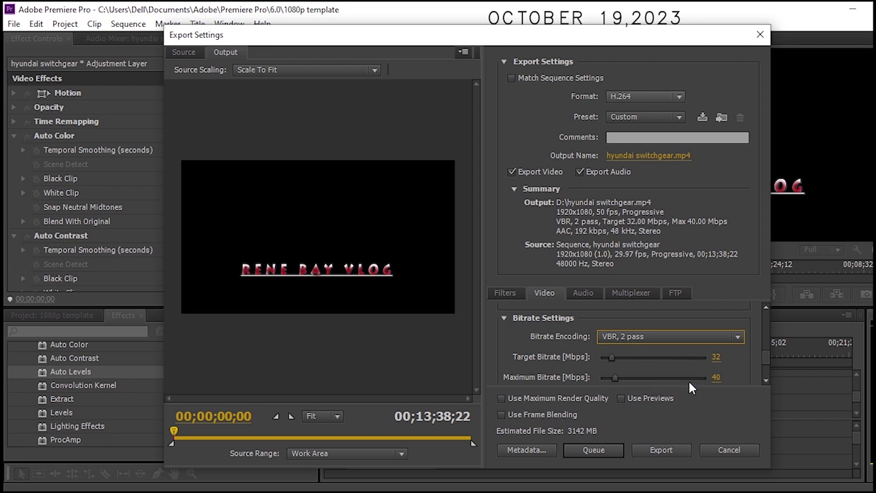
Step: Set the target bitrate to 40 Mbps and the maximum bitrate to 50 Mbps
click(764, 378)
click(763, 377)
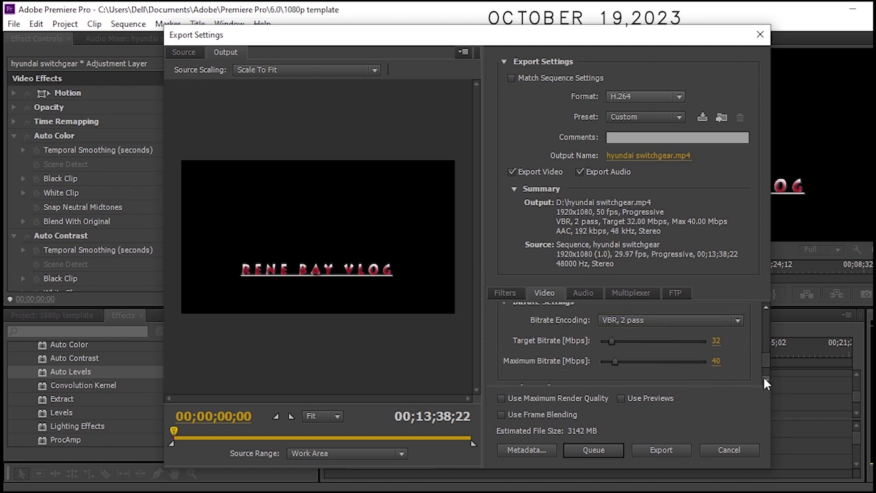
click(715, 340)
text(40)
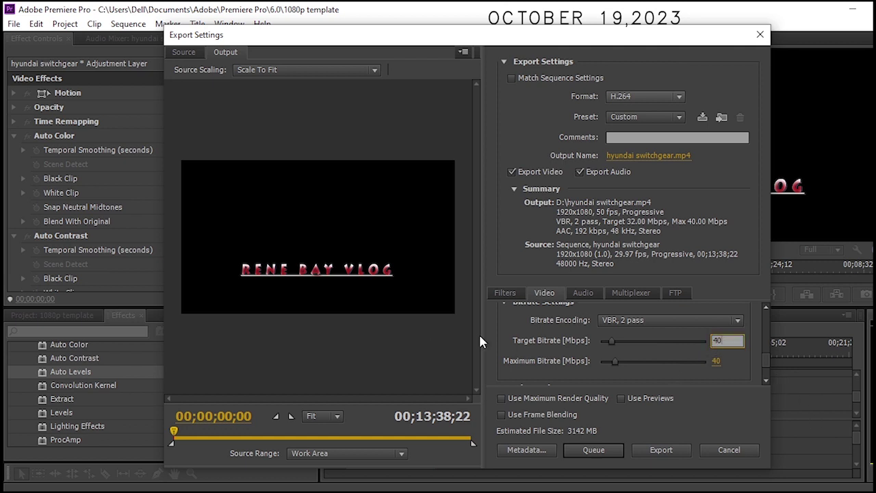
click(715, 360)
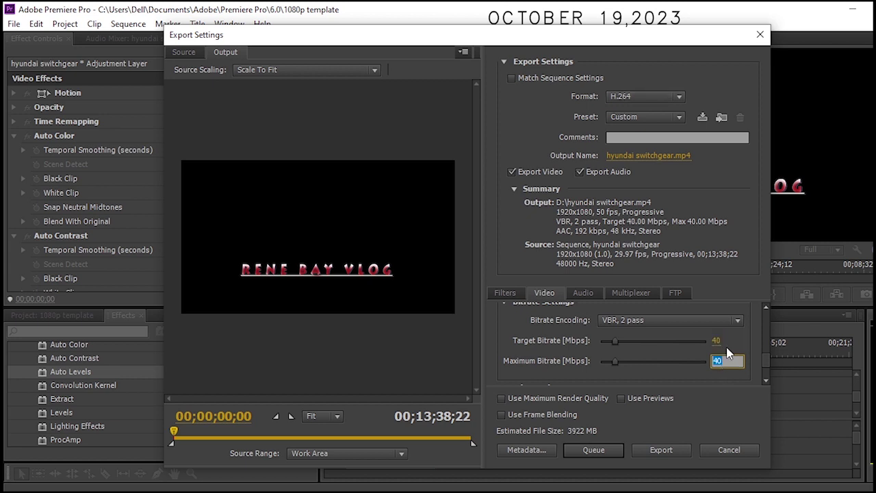
text(5)
Step: Enable maximum render quality and rendering at maximum depth for the export
click(766, 307)
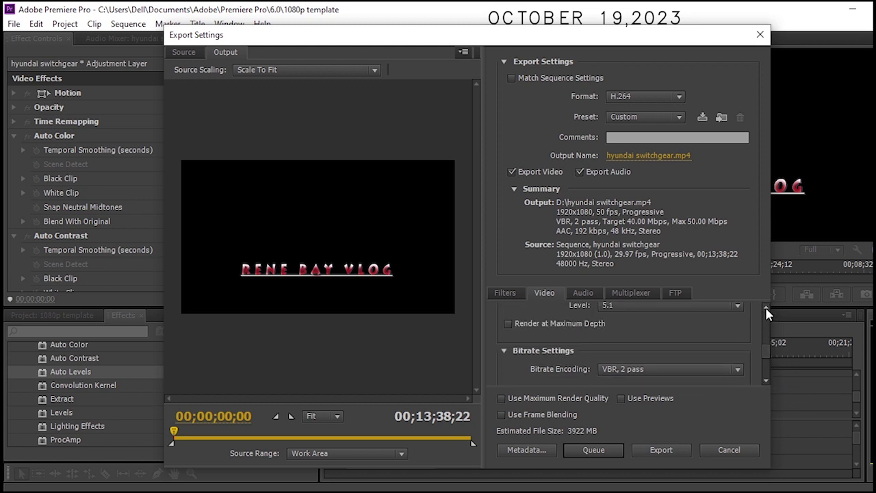
scroll(766, 313, up, 5)
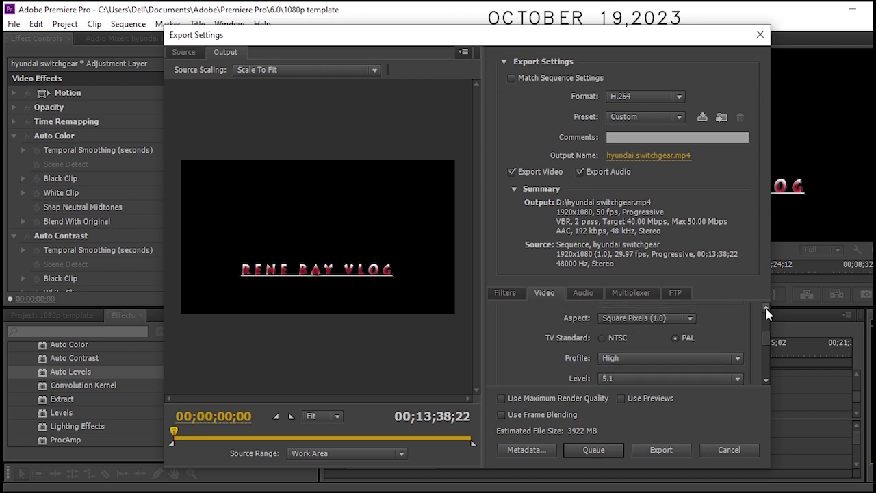
scroll(766, 313, up, 2)
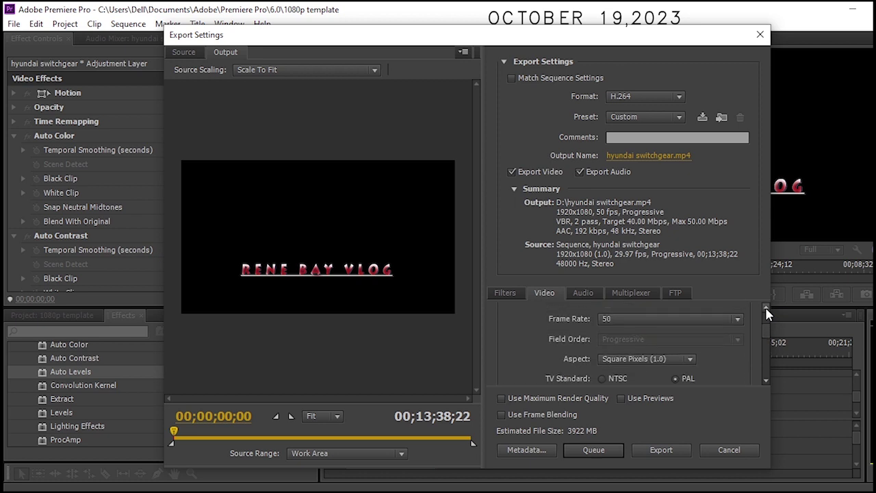
drag(769, 333, 768, 385)
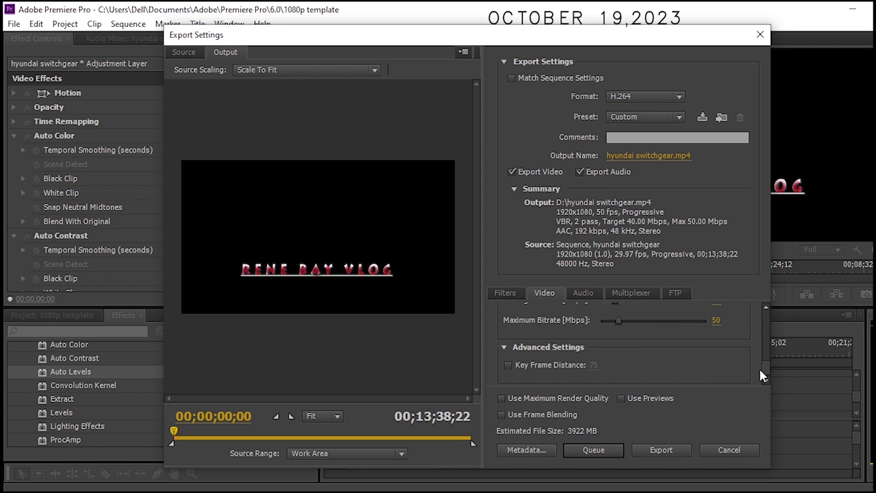
click(501, 398)
drag(765, 366, 765, 348)
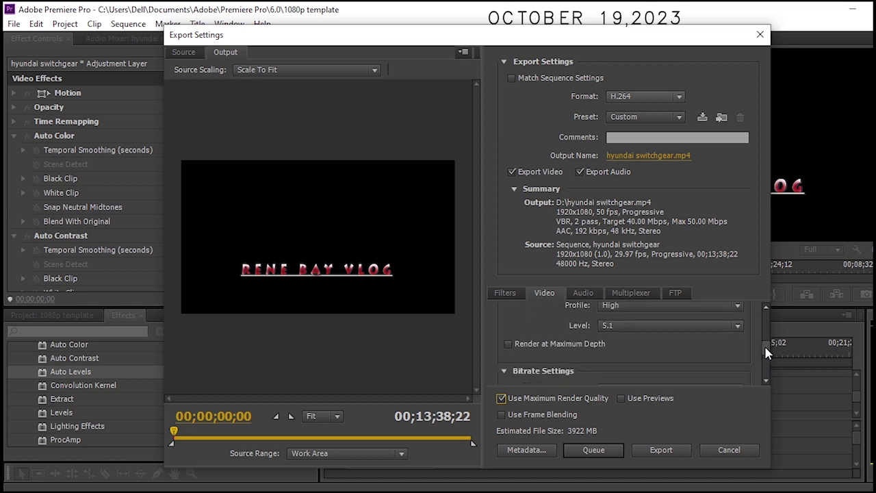
click(507, 344)
Step: Set the export frame rate to 29.97 to match the source sequence and export the video as hyundai switchgear.mp4
drag(766, 351, 766, 348)
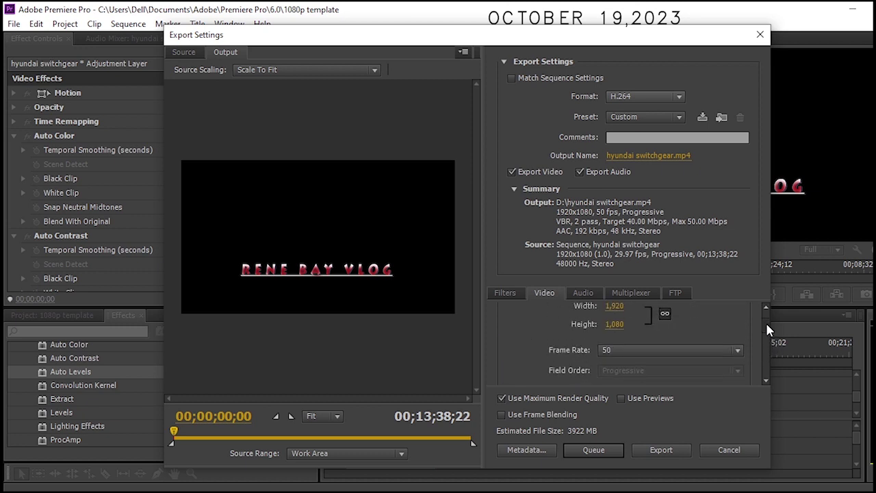
scroll(765, 321, up, 1)
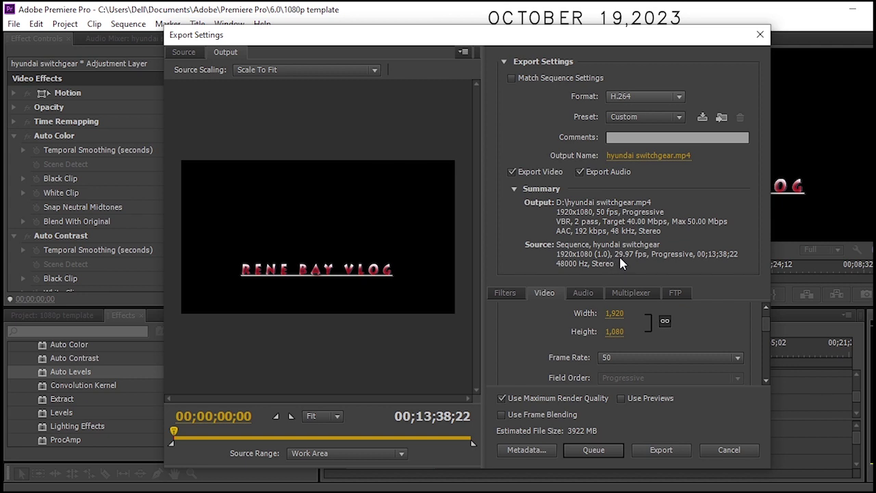
click(737, 357)
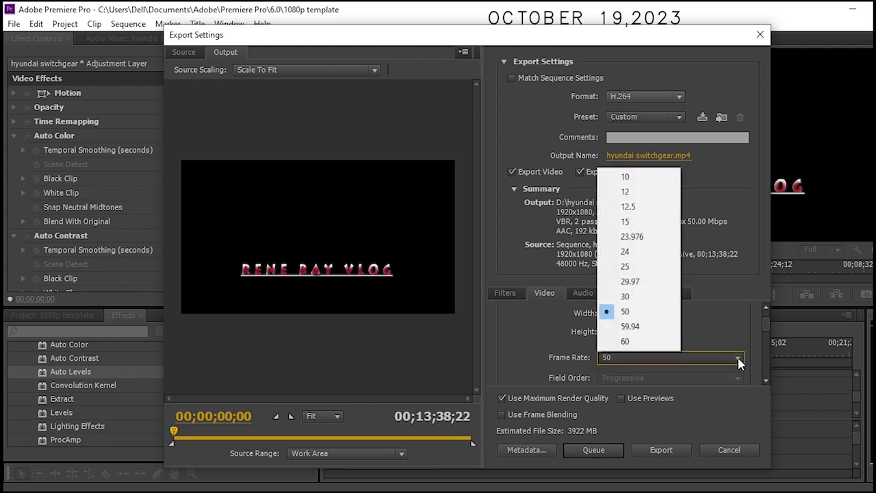
click(639, 283)
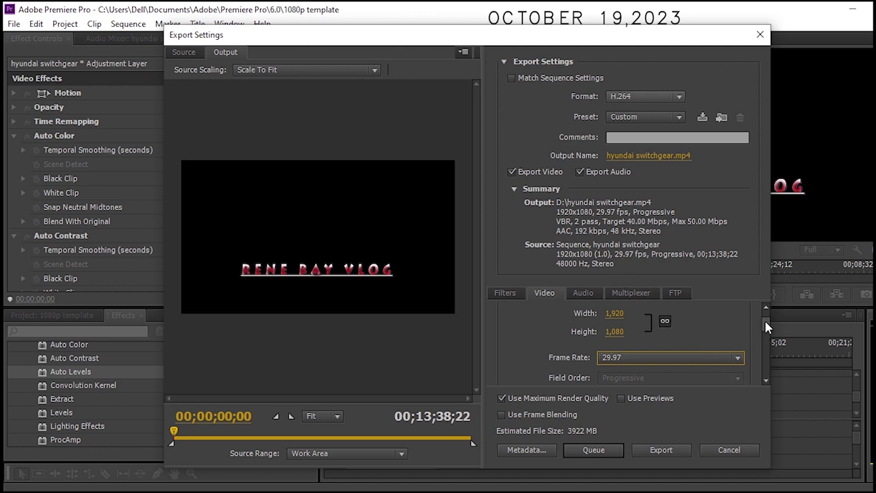
scroll(768, 320, up, 1)
mouse_move(766, 314)
mouse_down()
mouse_move(761, 369)
mouse_move(760, 316)
mouse_up()
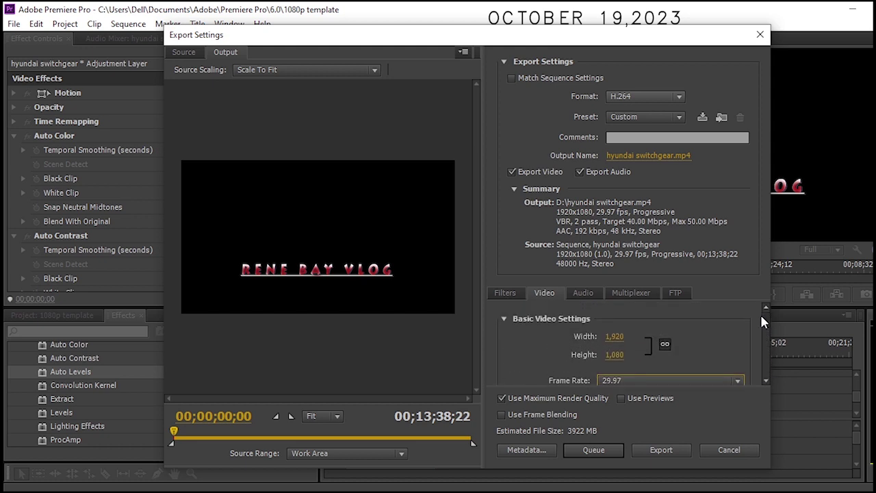
click(658, 450)
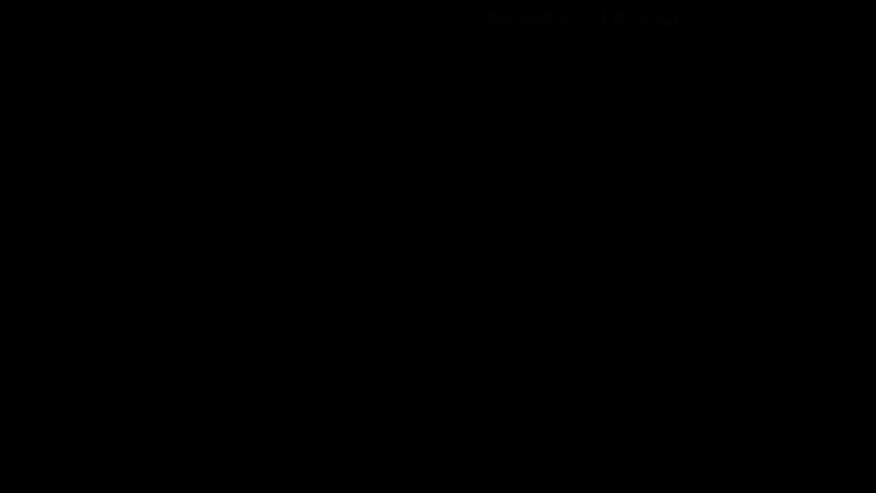